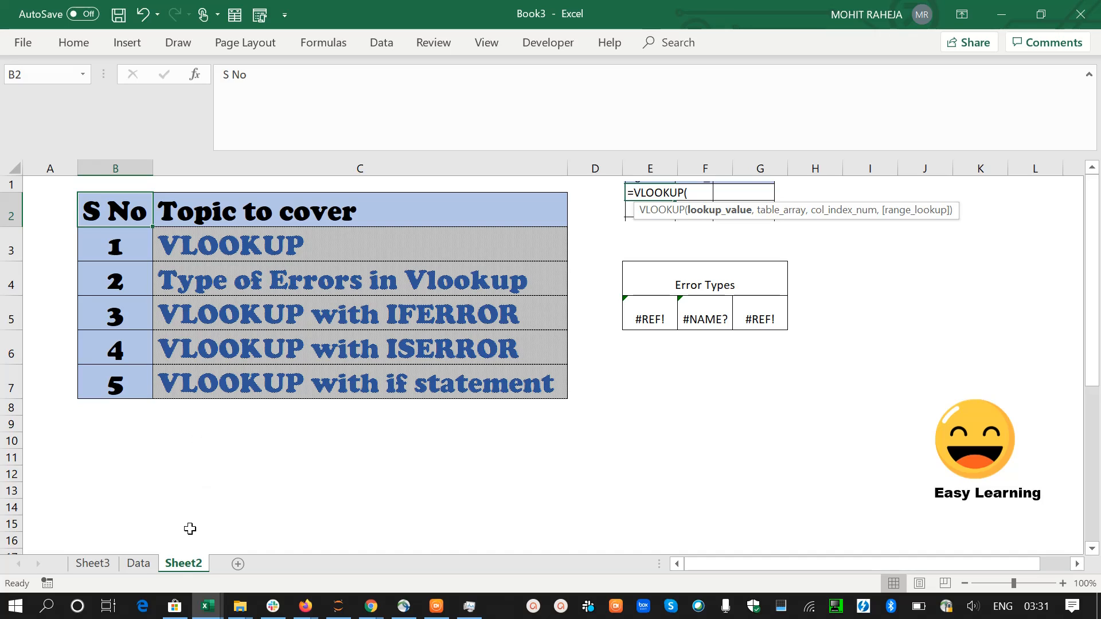
Examine the passenger records in the Data sheet, selecting the Name column from A2 down to its last entry.
left_click(138, 564)
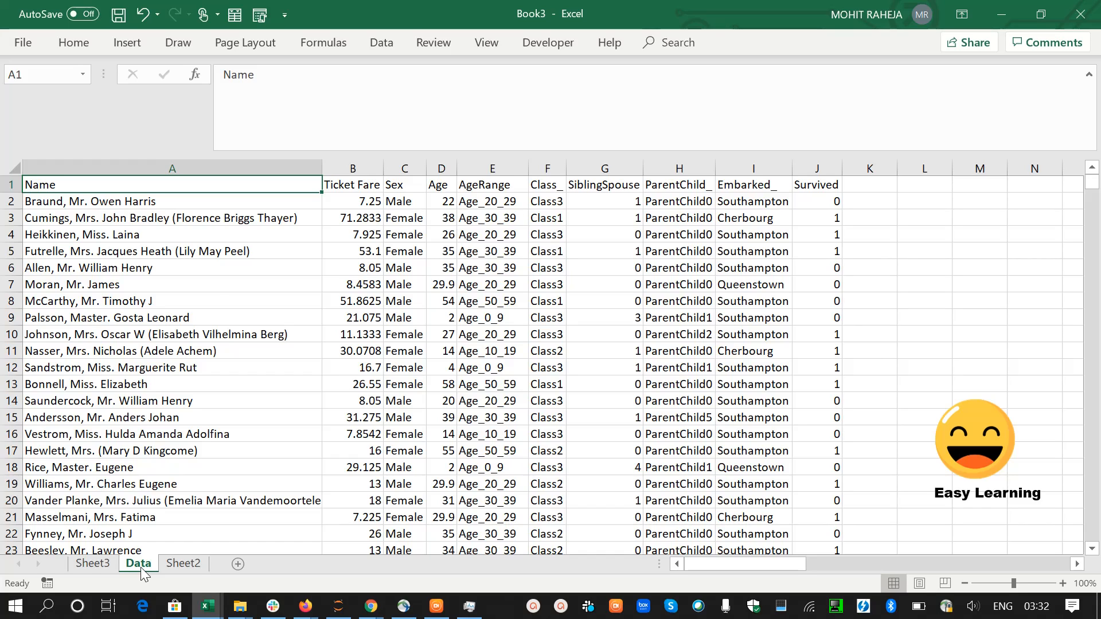
key("ctrl+Page_Up")
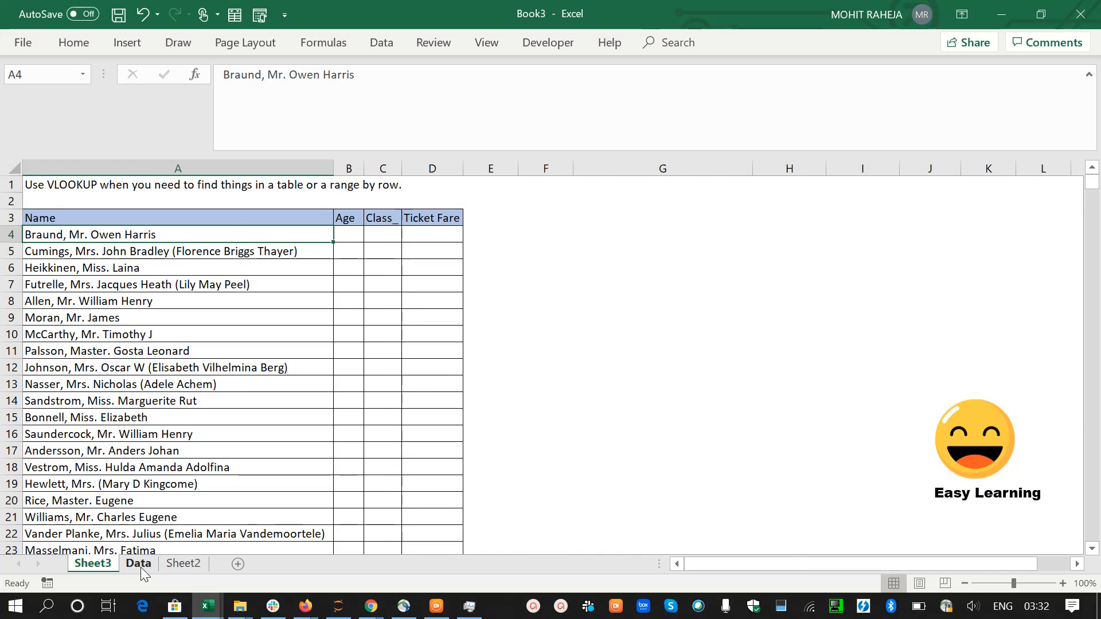
key("ctrl+Page_Down")
key("Down")
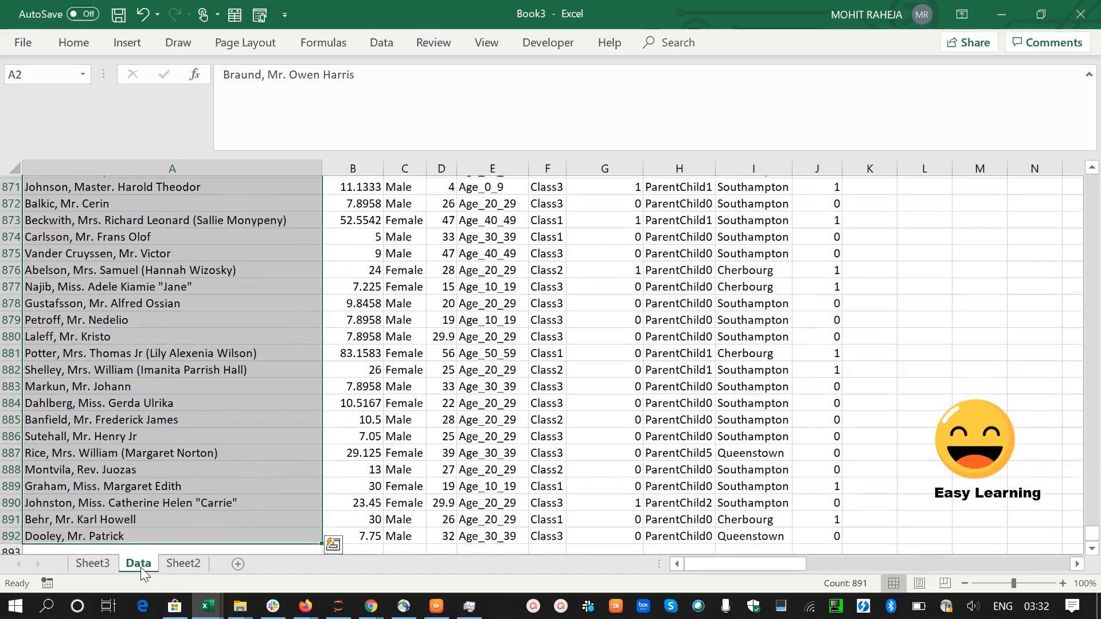
key("ctrl+shift+Down")
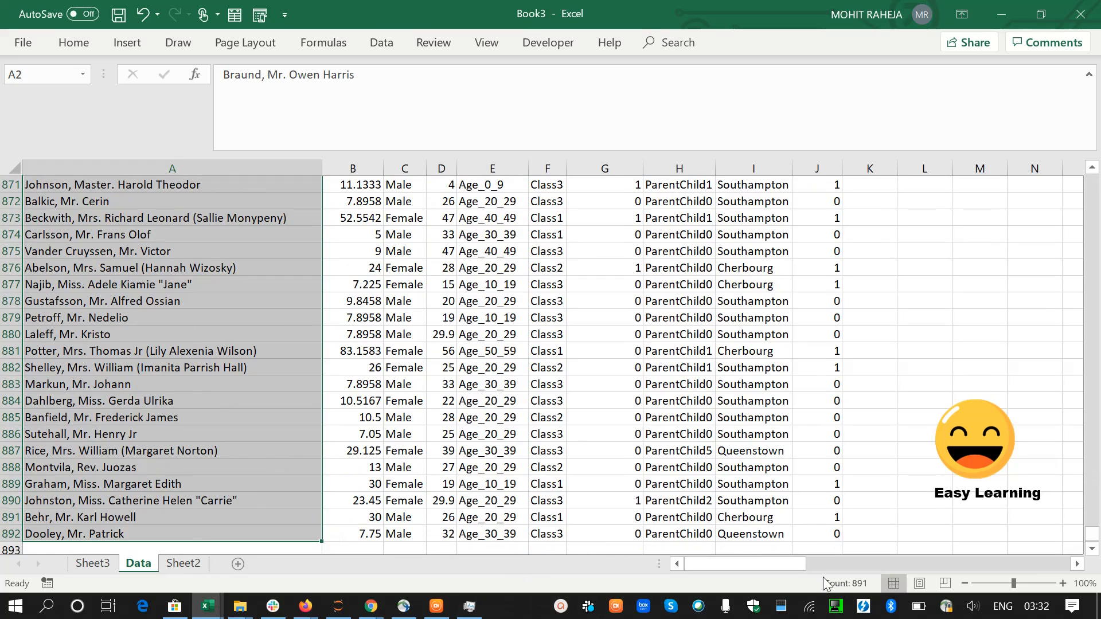
key("ctrl+Home")
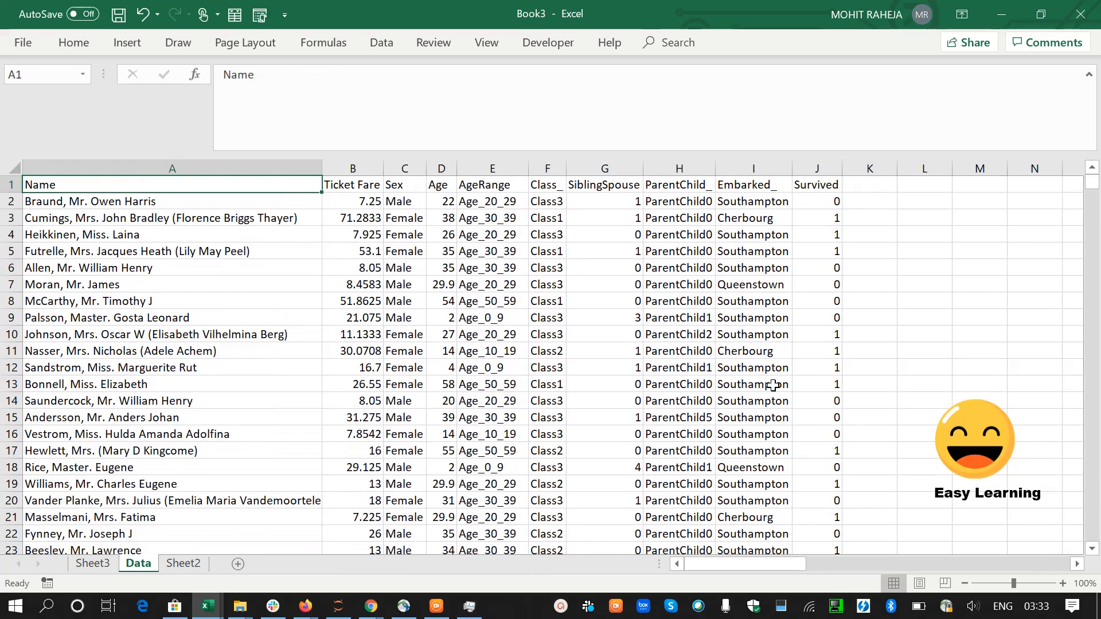
Examine the name list in Sheet3 down to its last row and compare it with the records in the Data sheet.
key("ctrl+Page_Up")
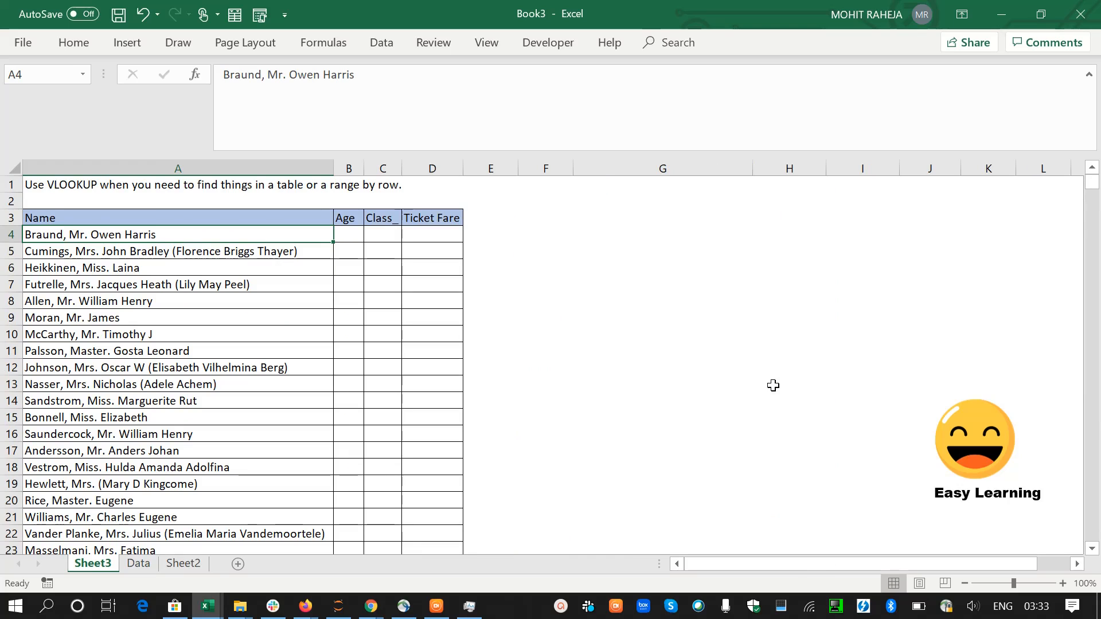
key("ctrl+shift+Down")
key("ctrl+Home")
key("Down")
key("Down")
key("Down")
key("ctrl+Page_Down")
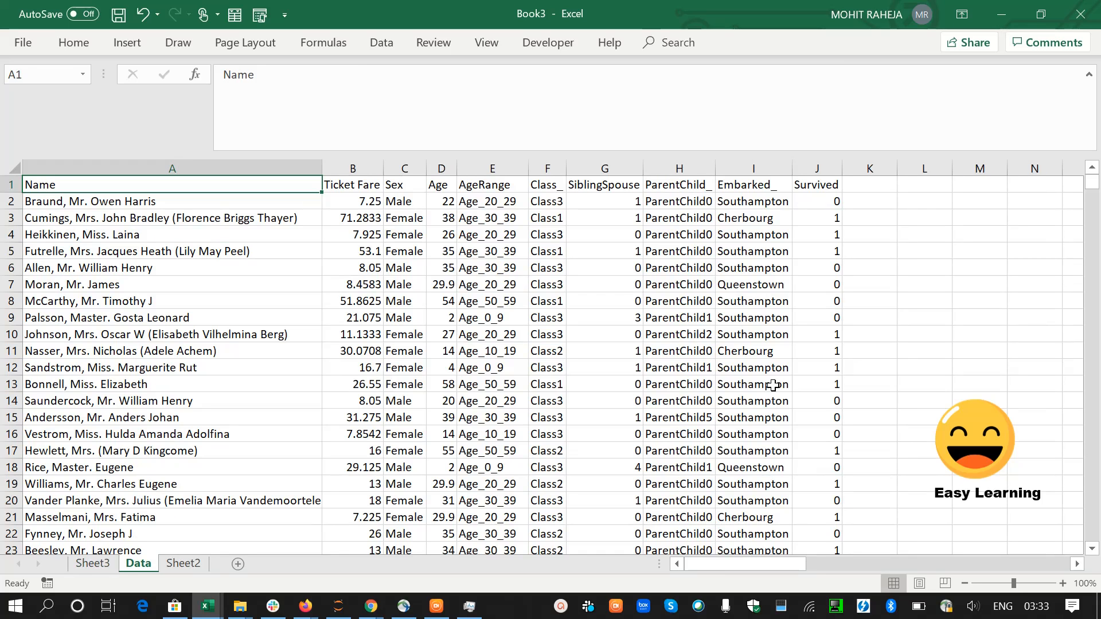
key("ctrl+Page_Up")
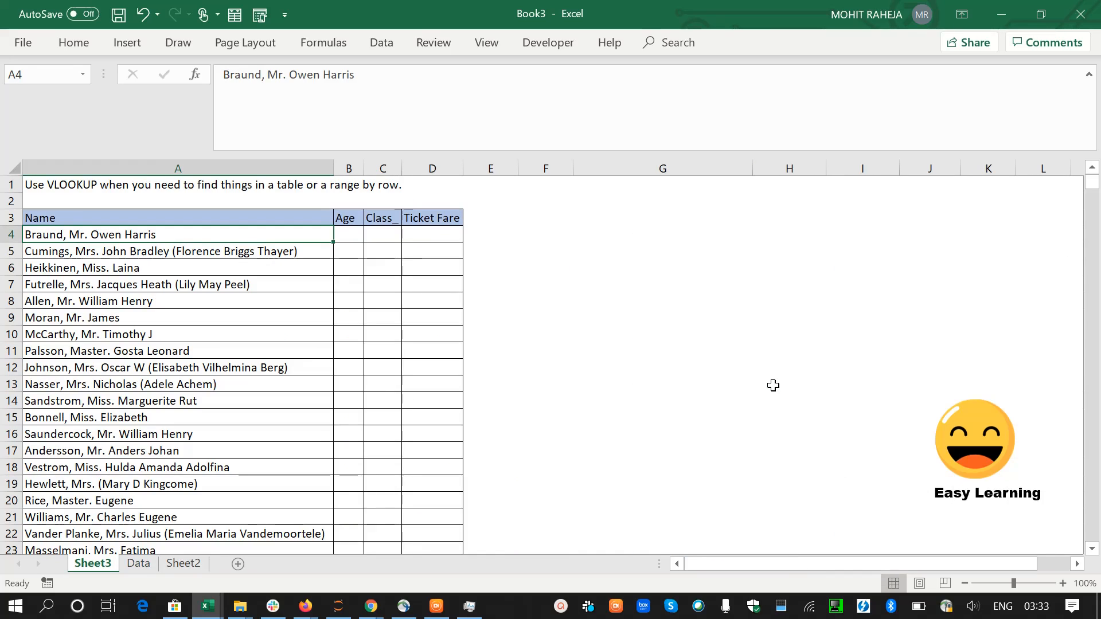
Begin a VLOOKUP formula in cell B4 of Sheet3, under Age, with A4 as the lookup value.
key("Right")
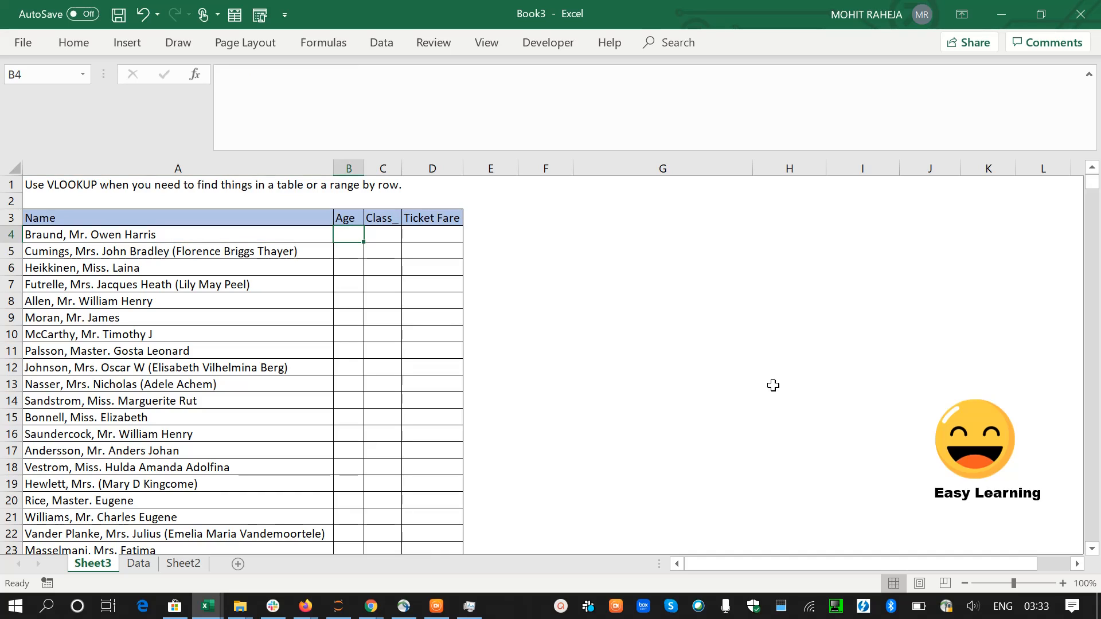
key("ctrl+Page_Down")
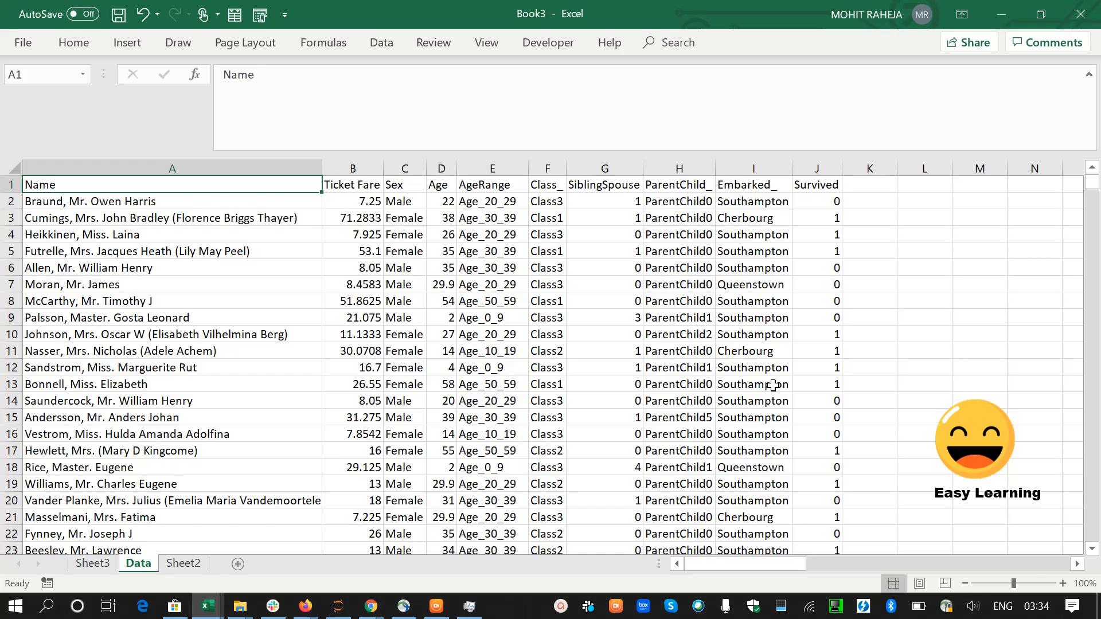
key("ctrl+Page_Up")
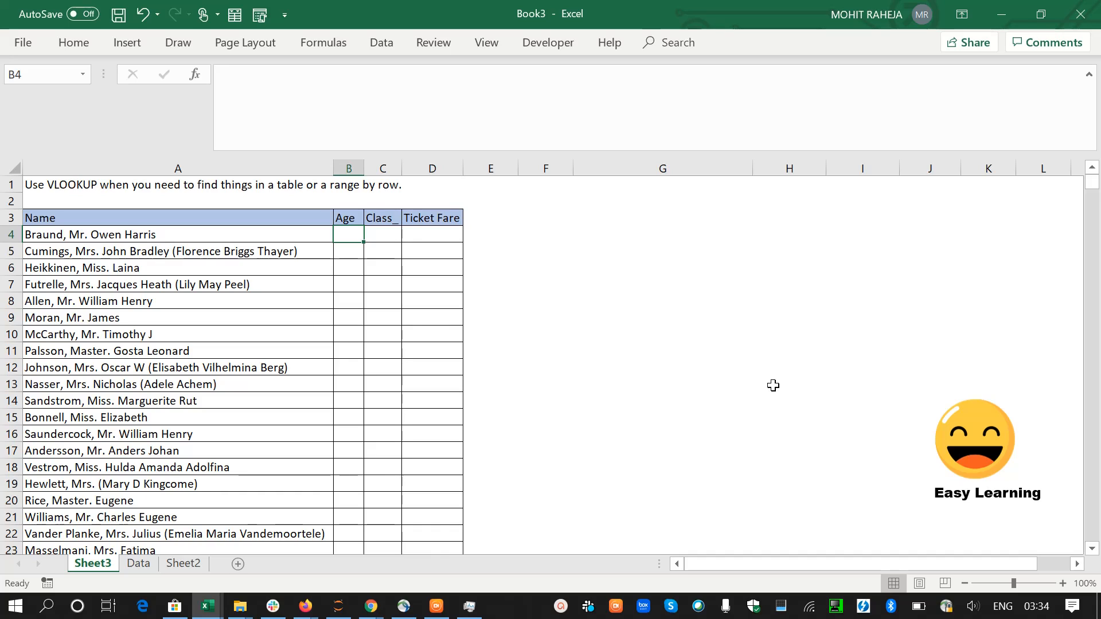
type("=vlo")
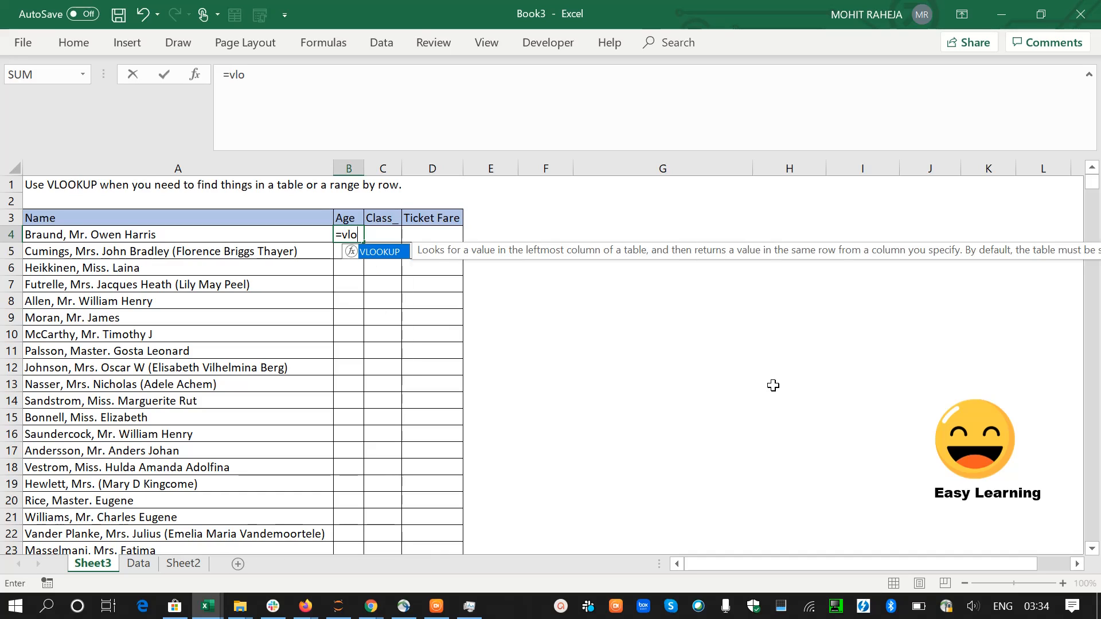
key("Tab")
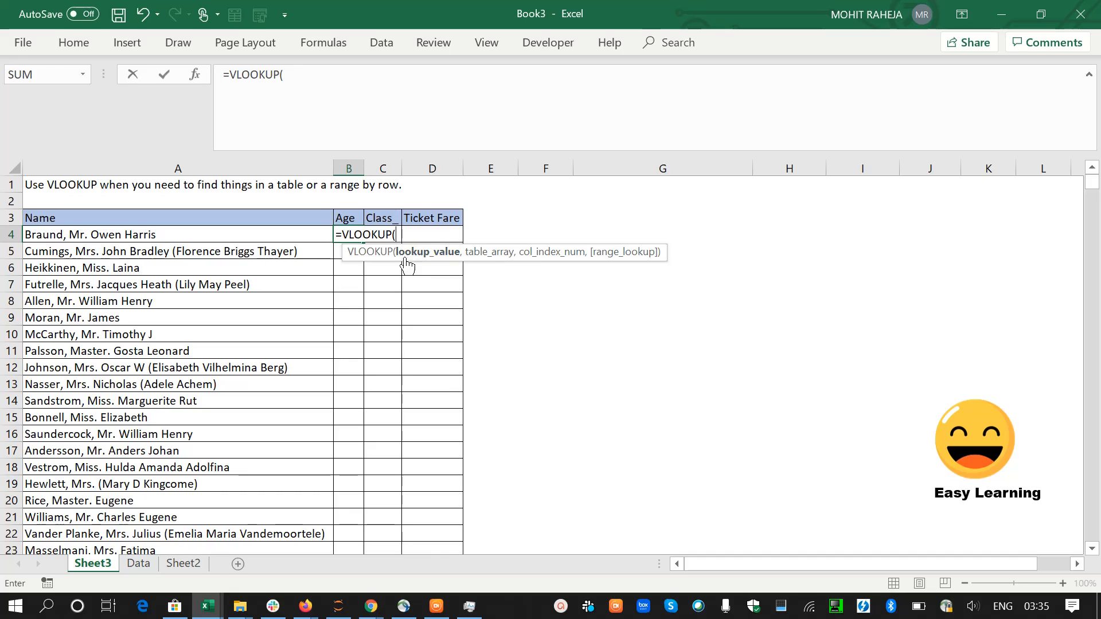
left_click(257, 234)
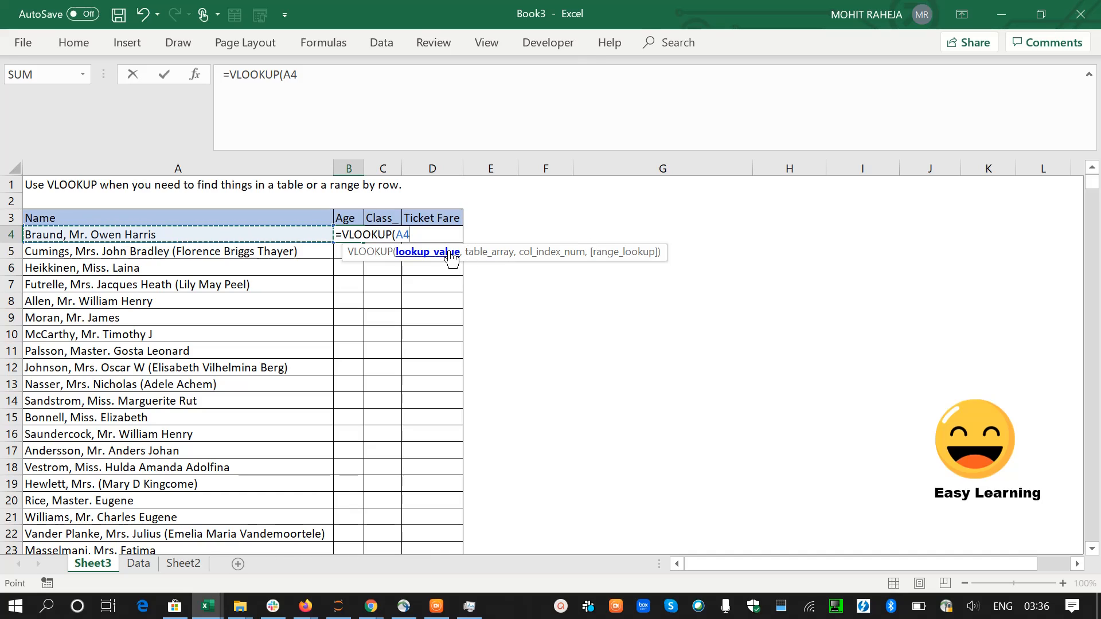
type(",")
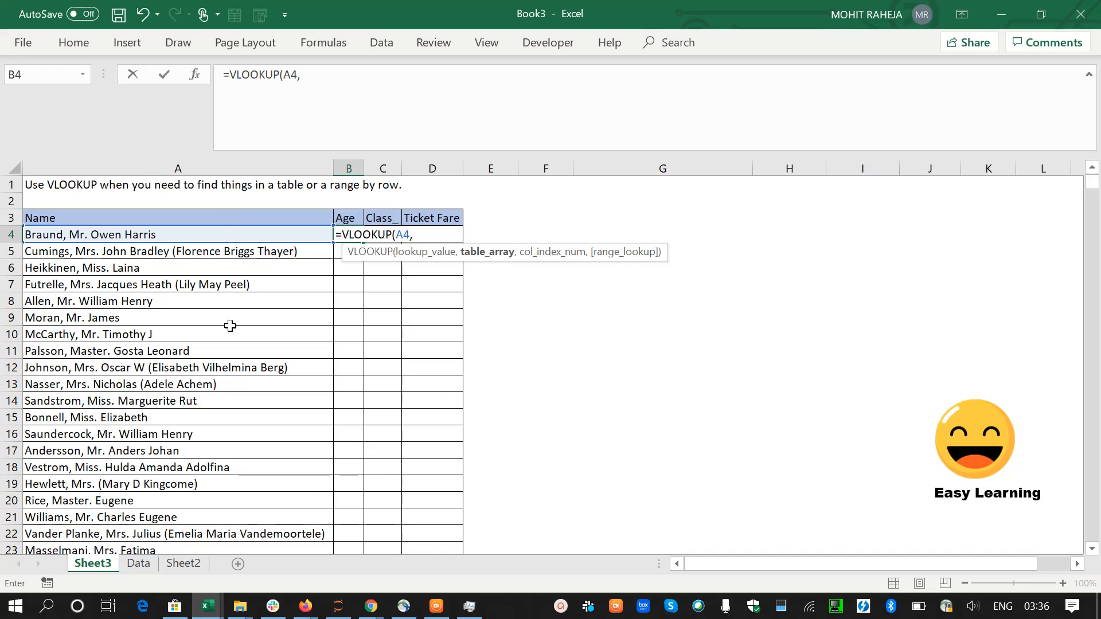
Use the range A1:J892 of the Data sheet as the table array of the VLOOKUP formula.
left_click(149, 563)
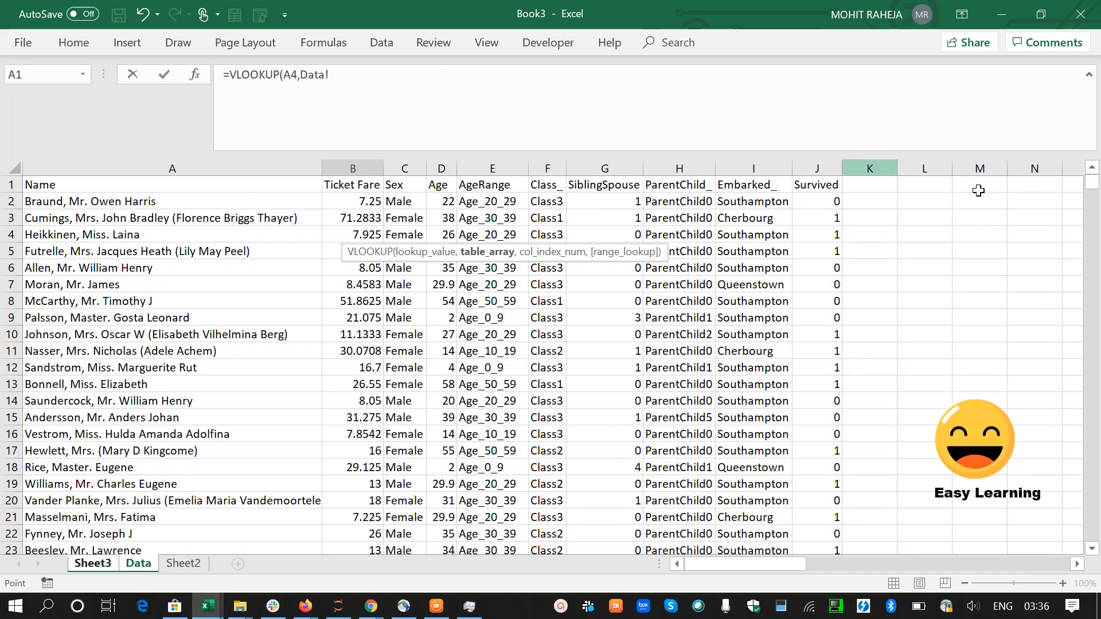
left_click(201, 185)
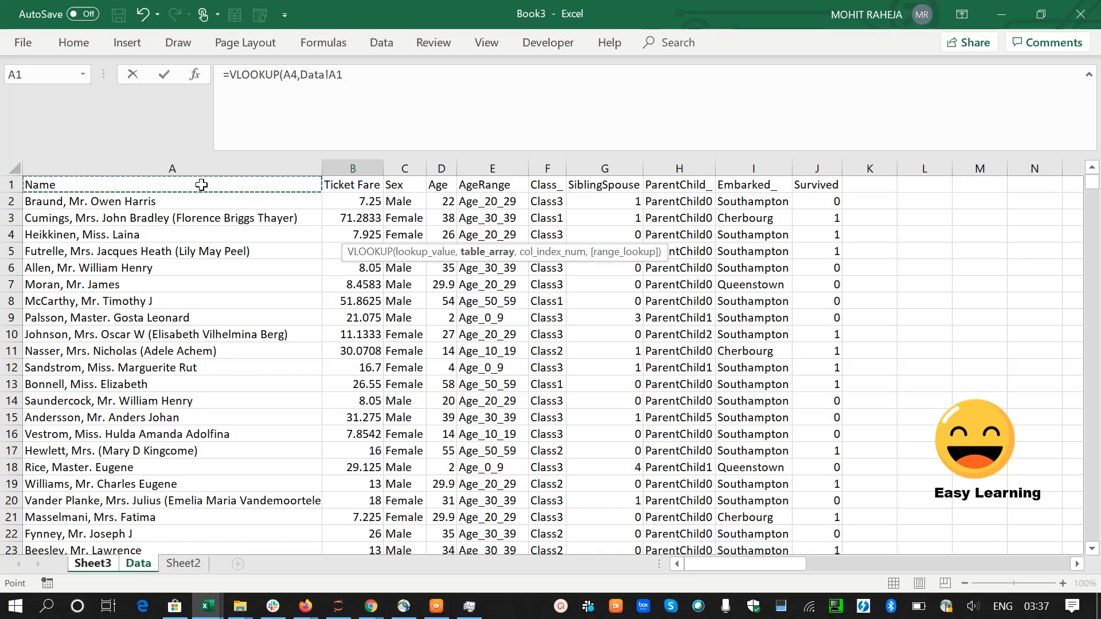
key("shift+Right")
key("shift+Right")
key("shift+Right")
key("shift+Right")
key("shift+Right")
key("shift+Right")
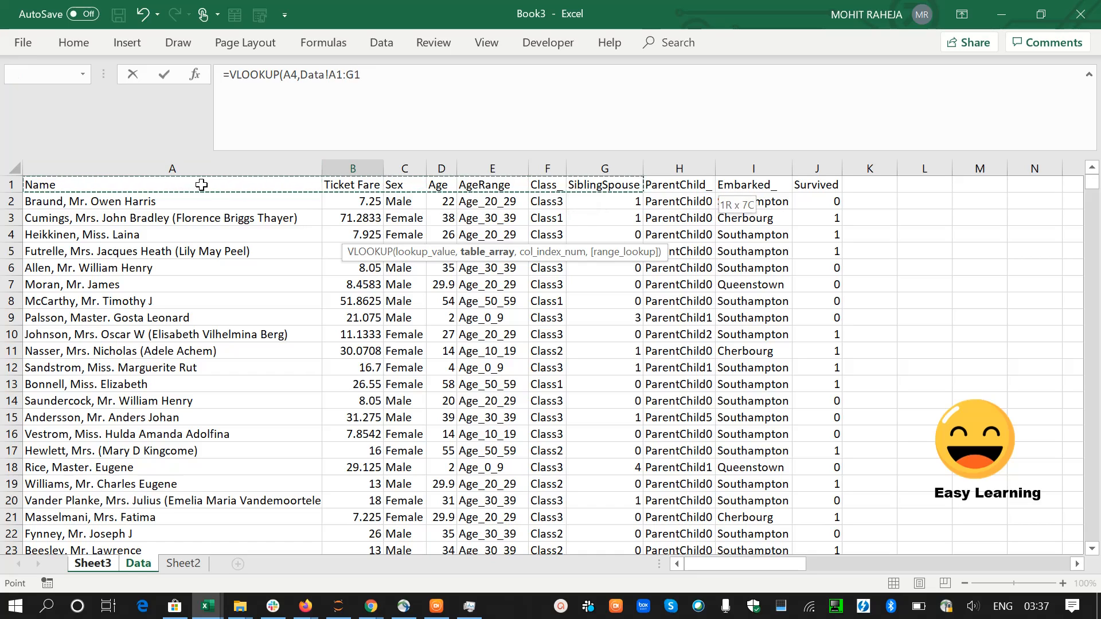
key("shift+Right")
key("shift+Right")
key("shift+Right")
key("shift+Right")
key("shift+Left")
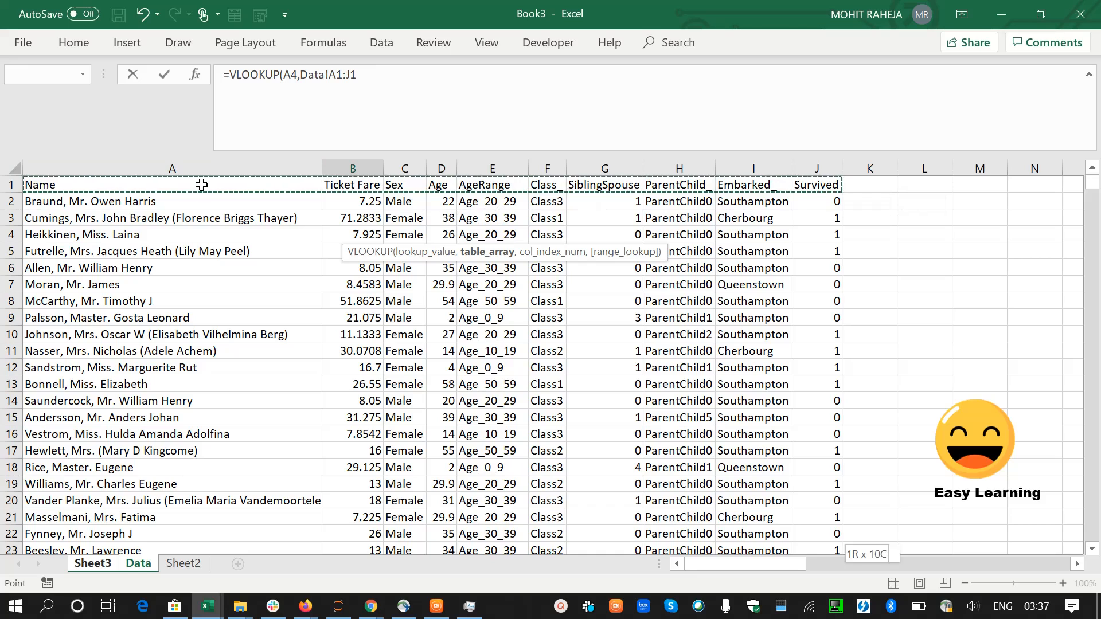
key("ctrl+shift+Down")
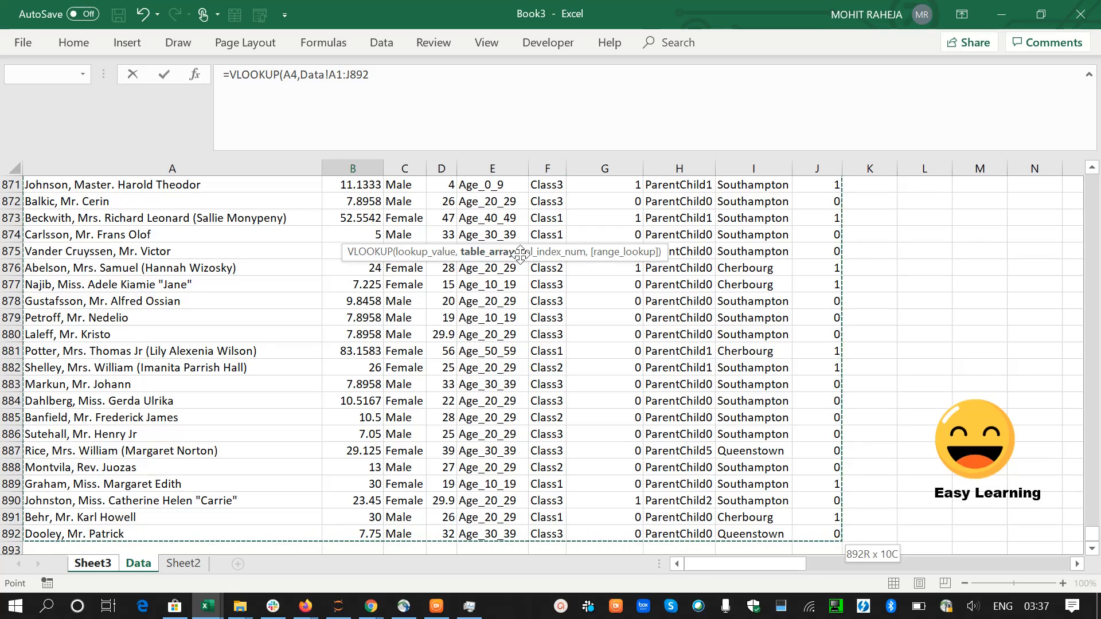
type(".")
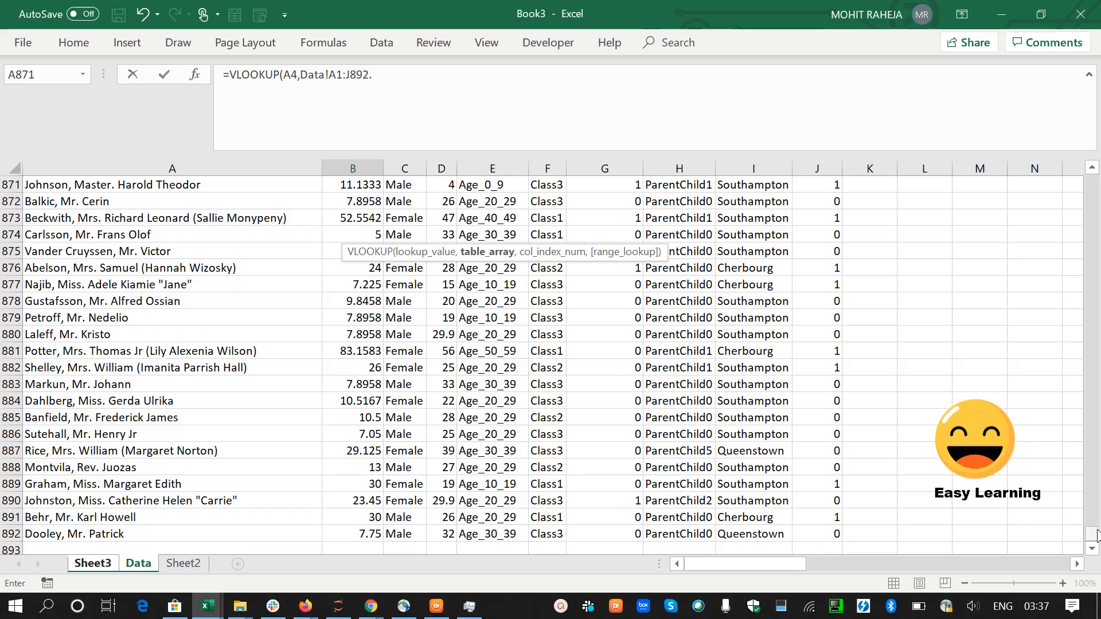
Add 4 as the column index number for Age after the table array in the VLOOKUP formula.
left_click_drag(1096, 535, 1099, 178)
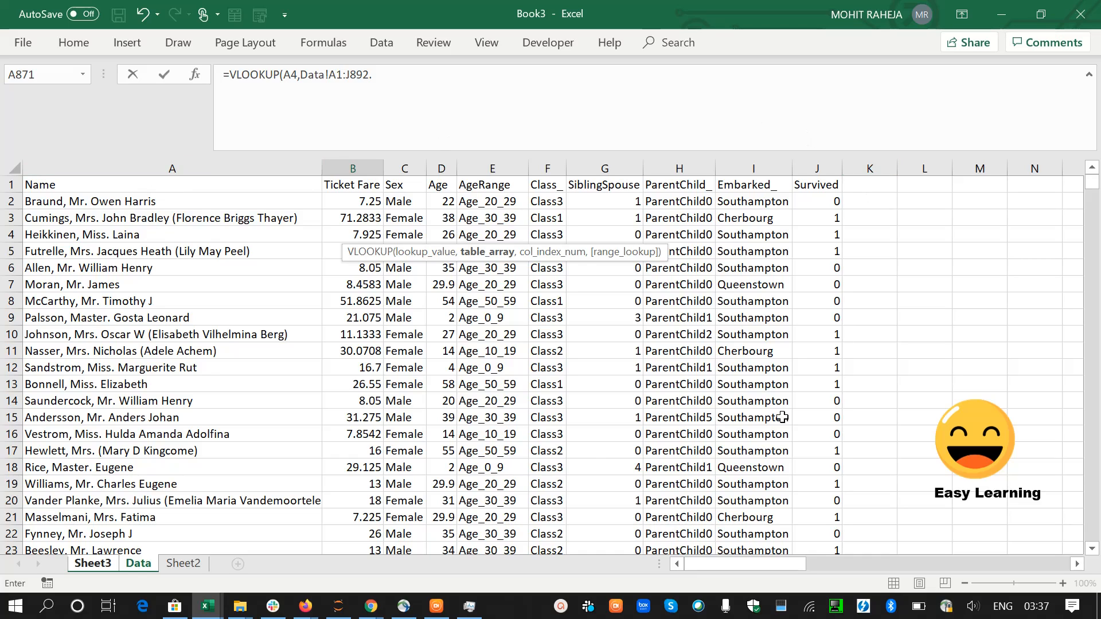
left_click(289, 68)
left_click(401, 78)
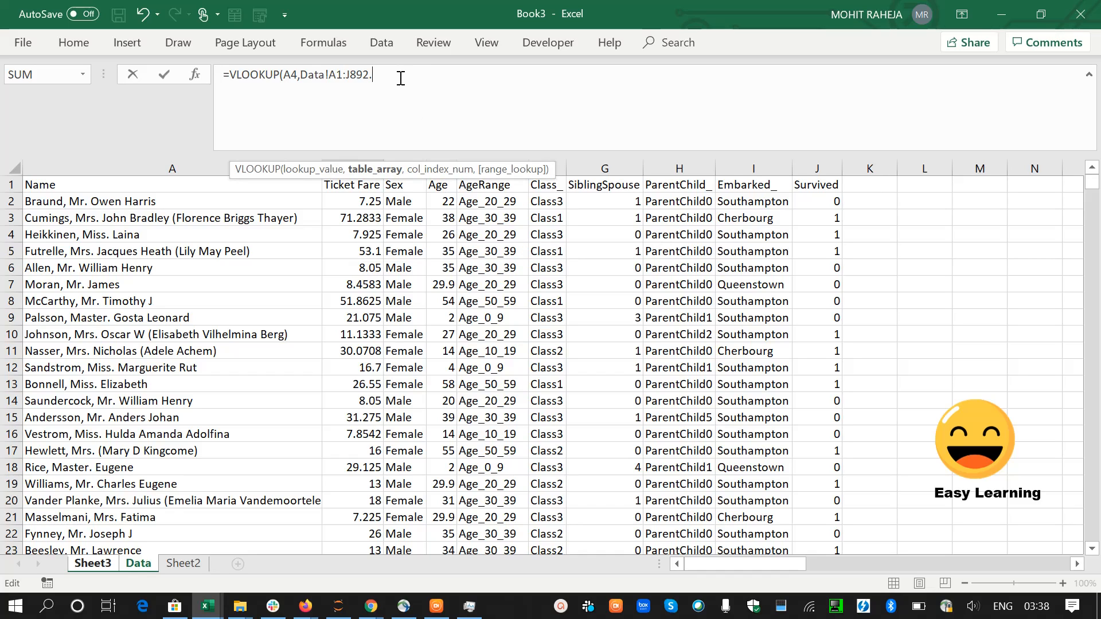
type("4")
type(",")
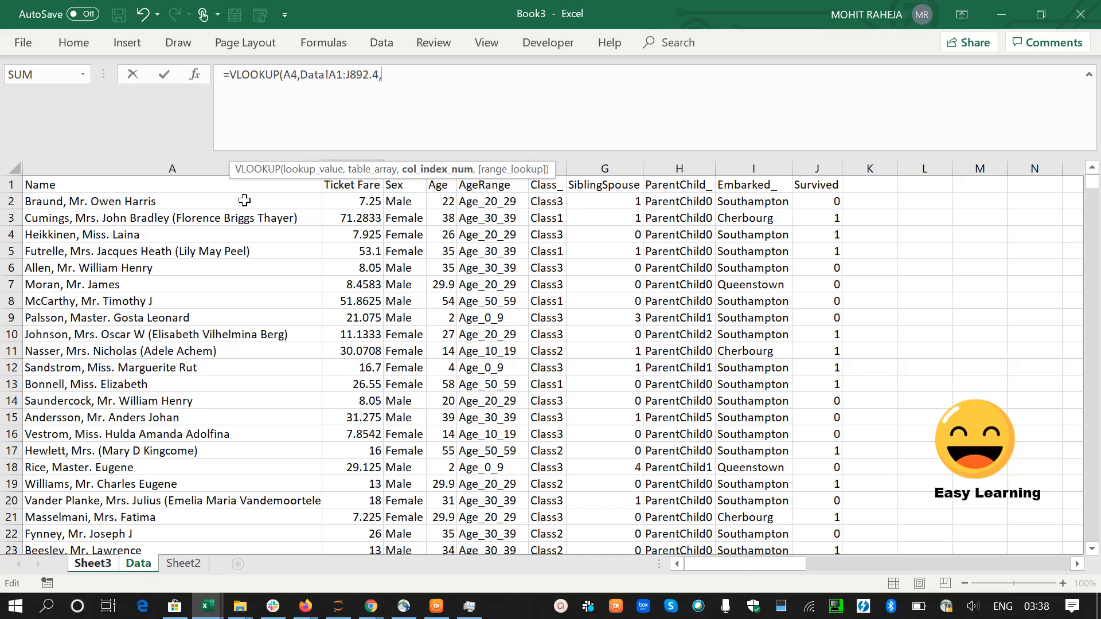
Finish the VLOOKUP formula with 0 as the exact-match argument and enter it in B4.
type("a")
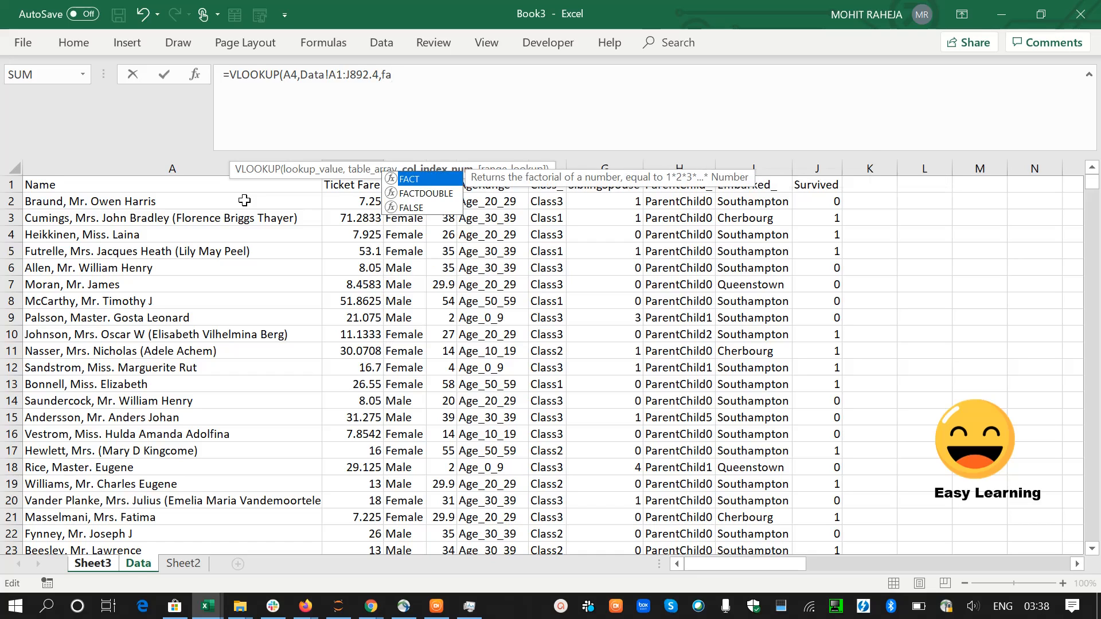
key("BackSpace")
key("BackSpace")
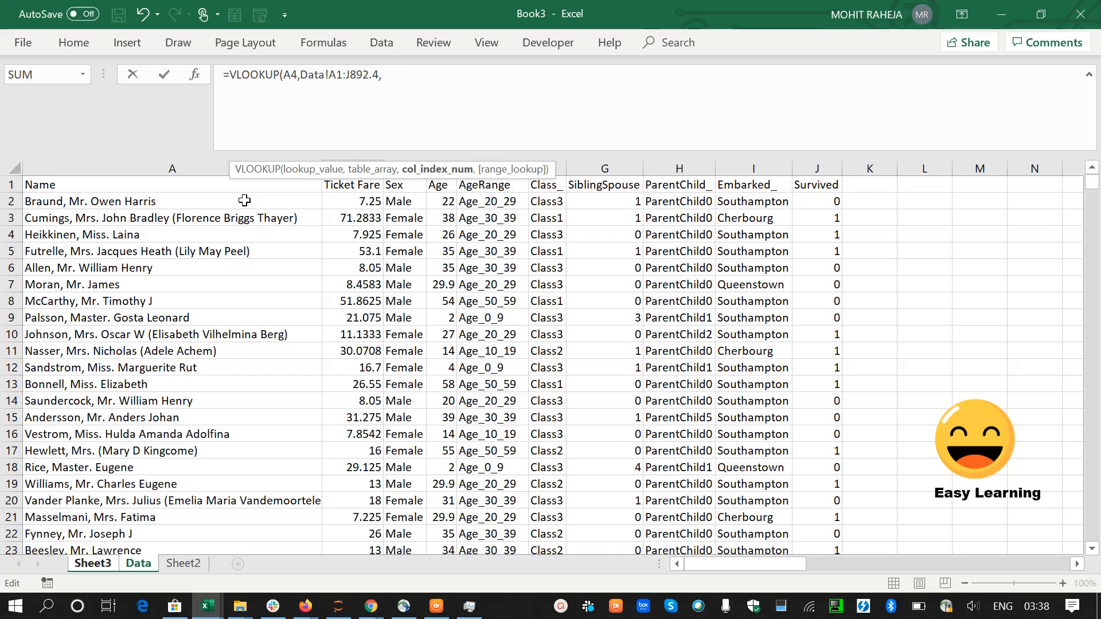
type("false")
key("Tab")
key("BackSpace")
key("BackSpace")
key("BackSpace")
key("BackSpace")
key("BackSpace")
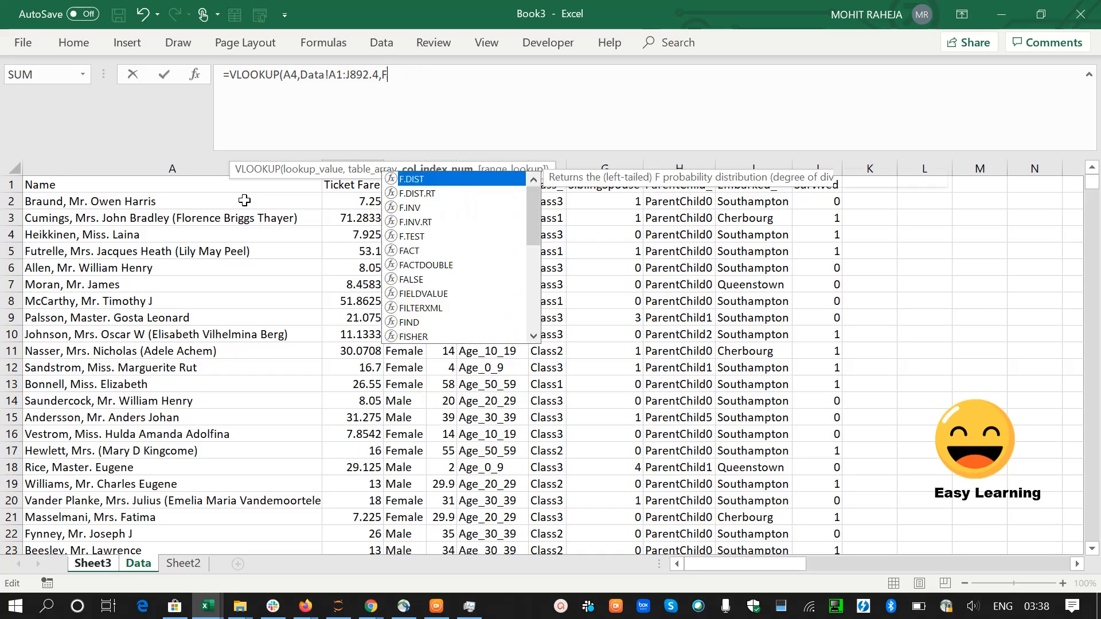
type("0)")
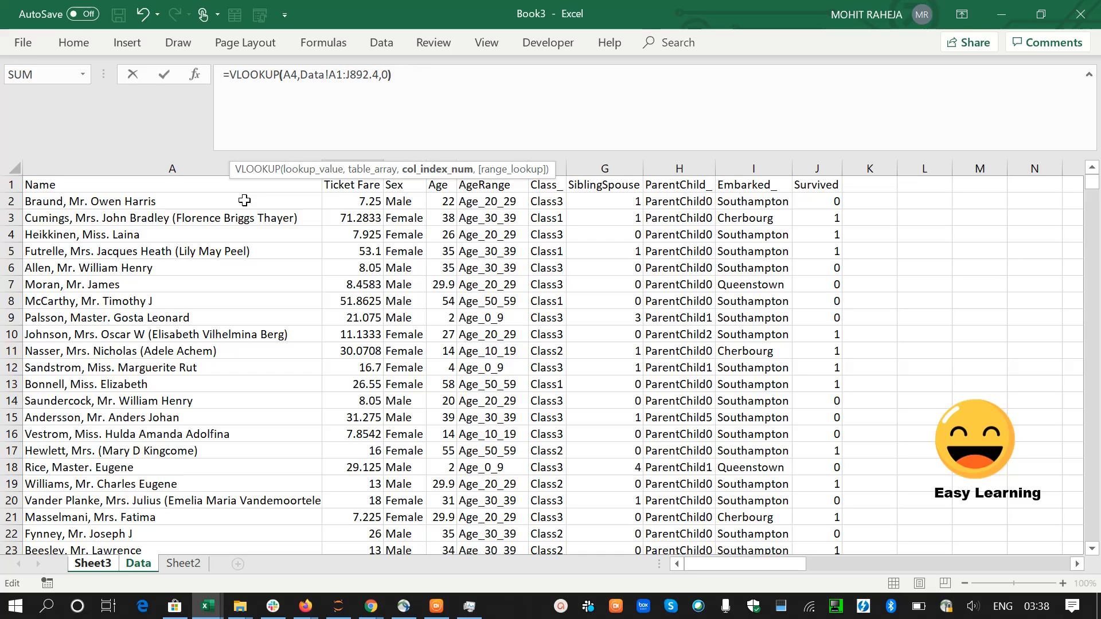
key("Return")
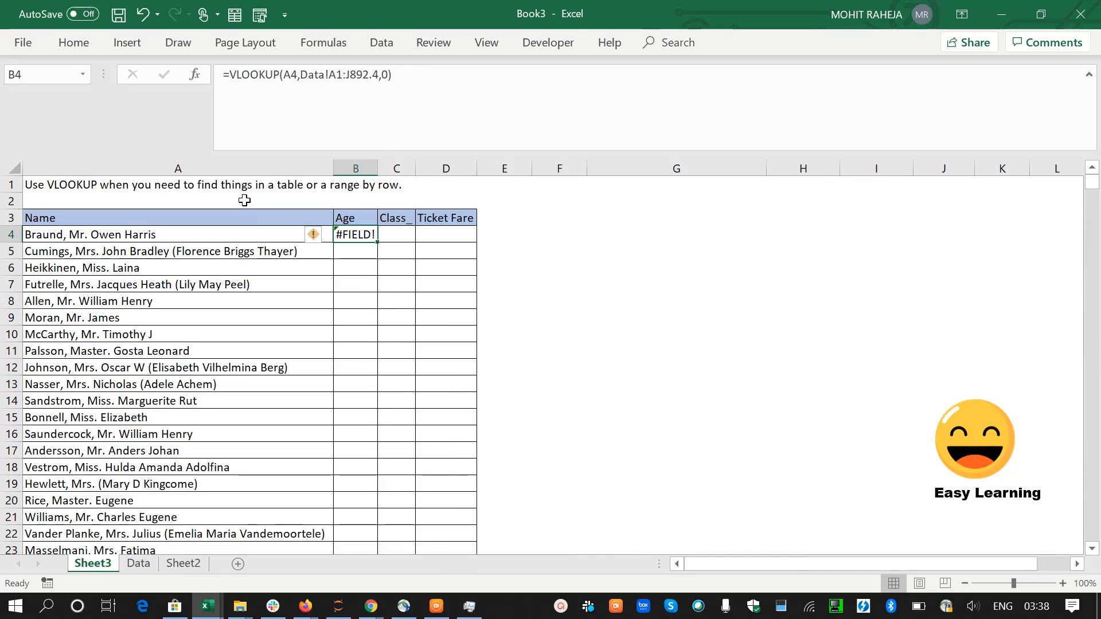
Correct the formula in B4 to =VLOOKUP(A4,Data!A1:J892,4,0) by replacing the period after J892 with a comma.
key("F2")
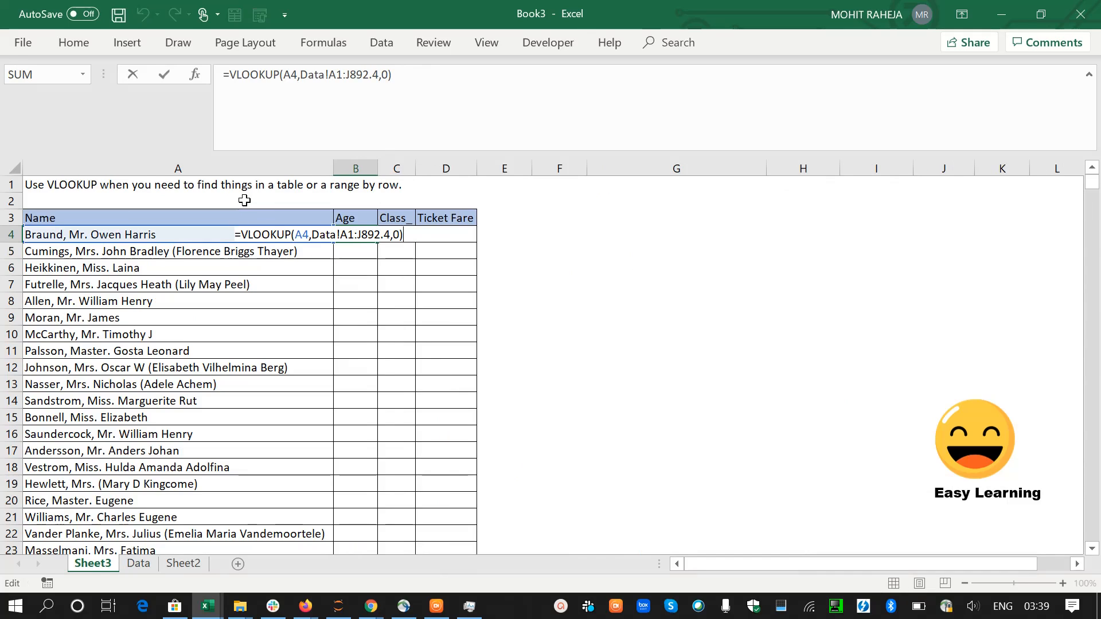
key("Escape")
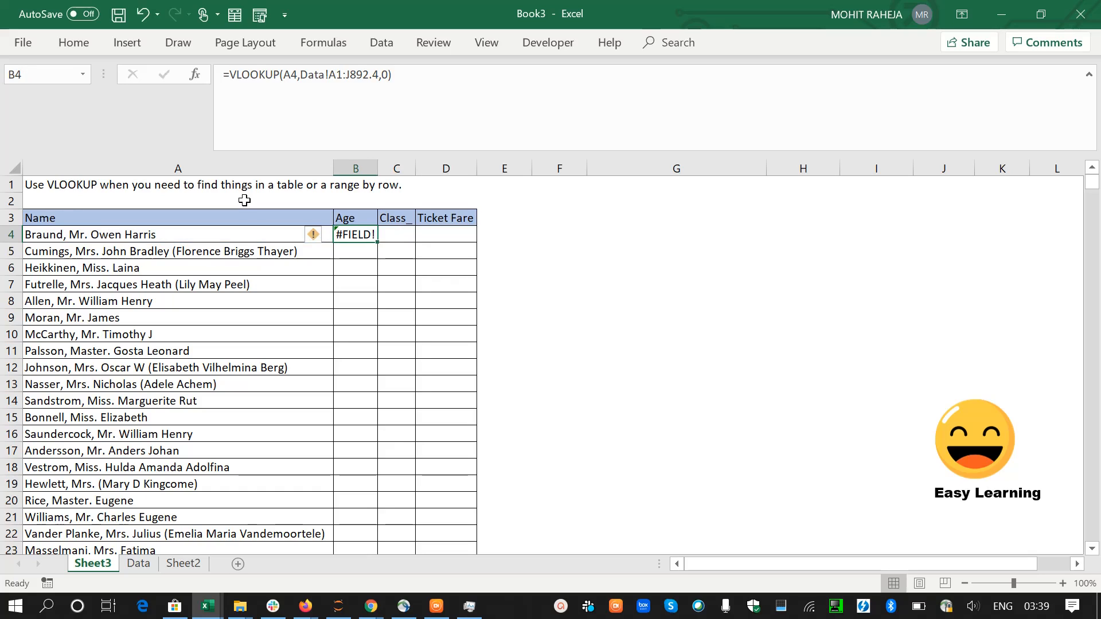
key("F2")
key("Left")
key("Left")
key("Left")
key("Left")
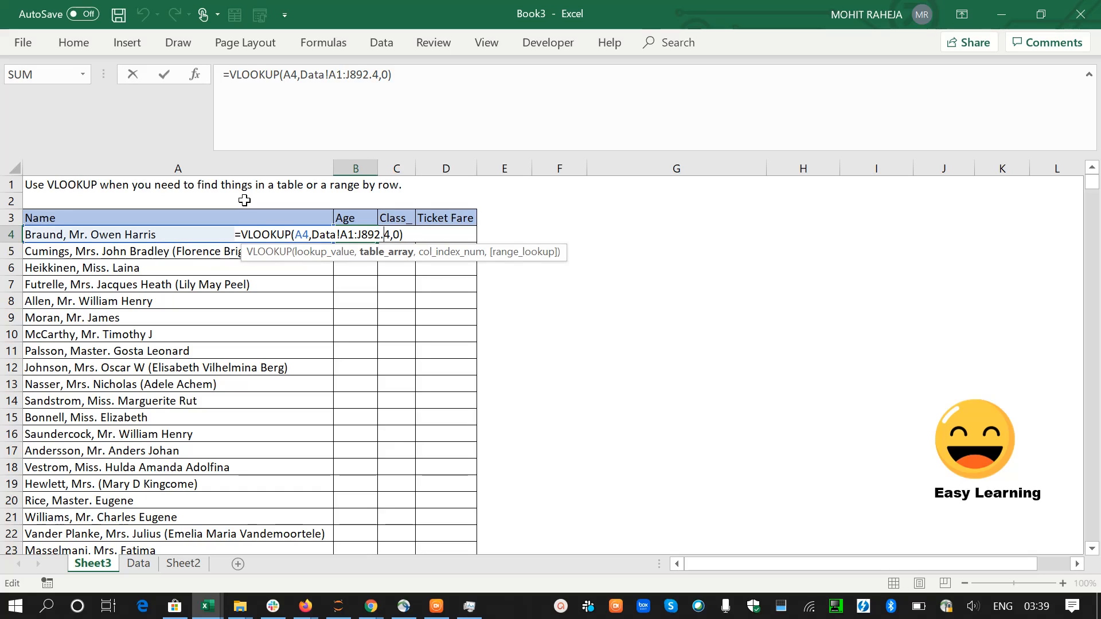
key("BackSpace")
type(",")
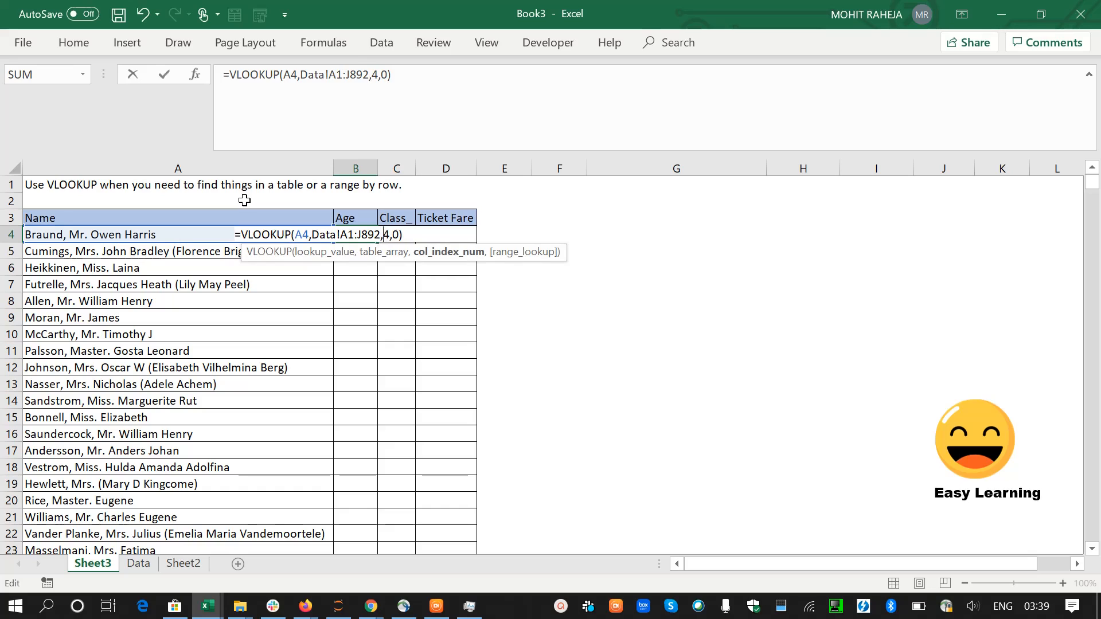
key("Return")
key("Up")
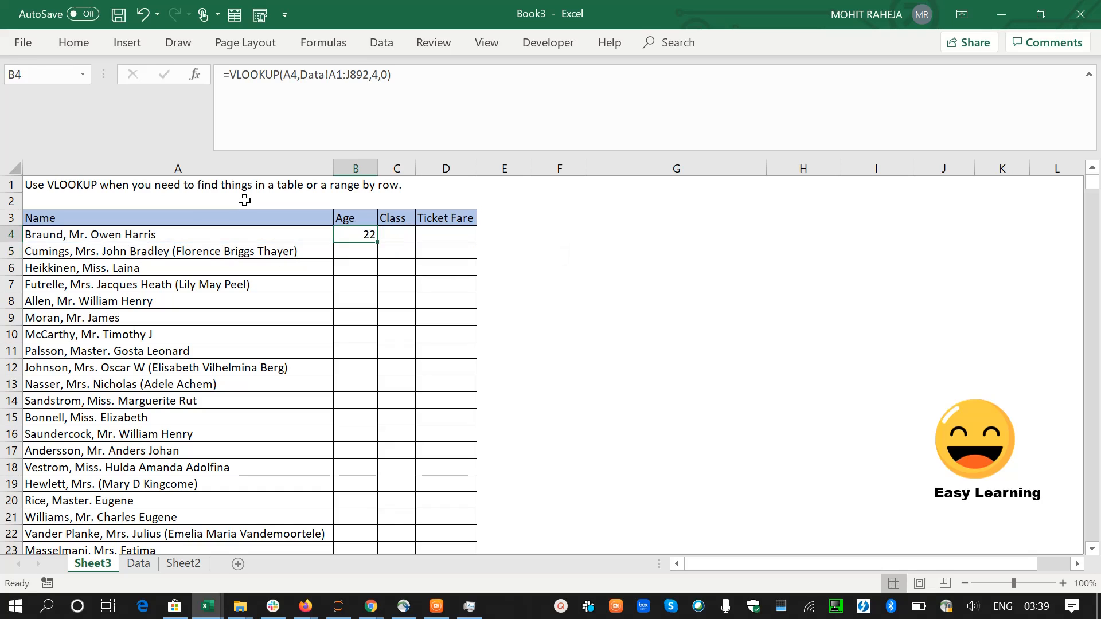
Replace the formula in B4 with a new VLOOKUP formula that starts with A4 as the lookup value.
type("=vlo")
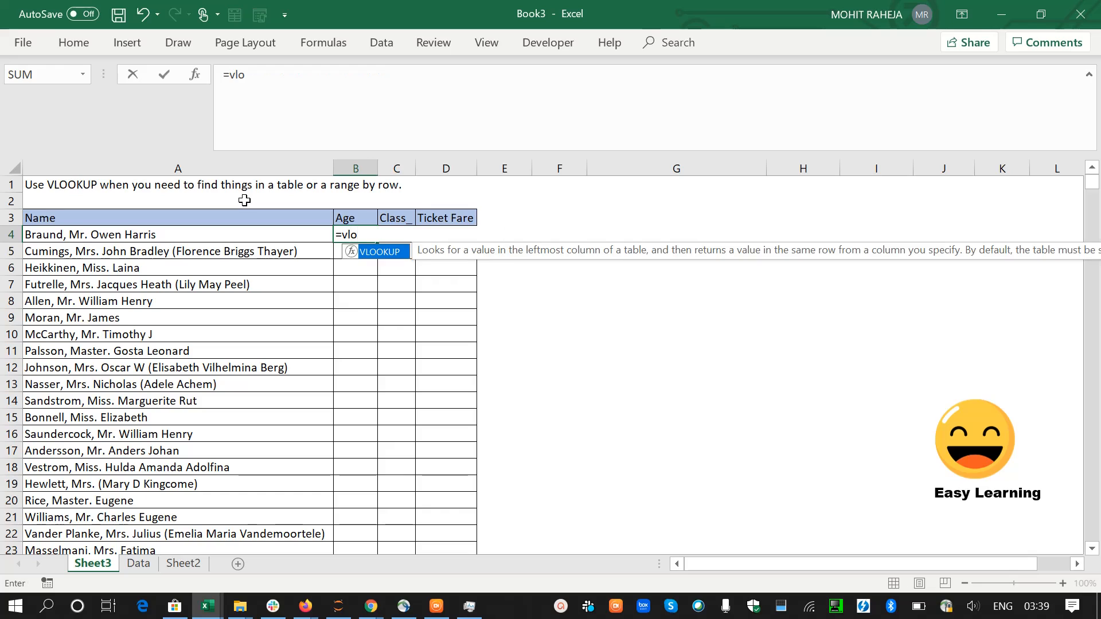
key("Tab")
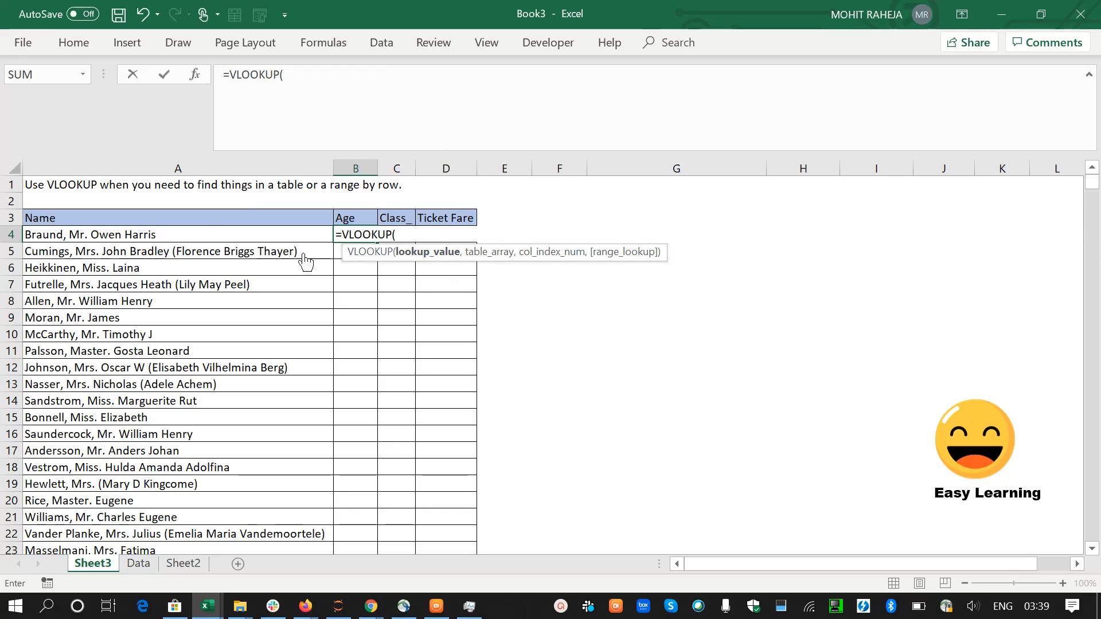
left_click(184, 236)
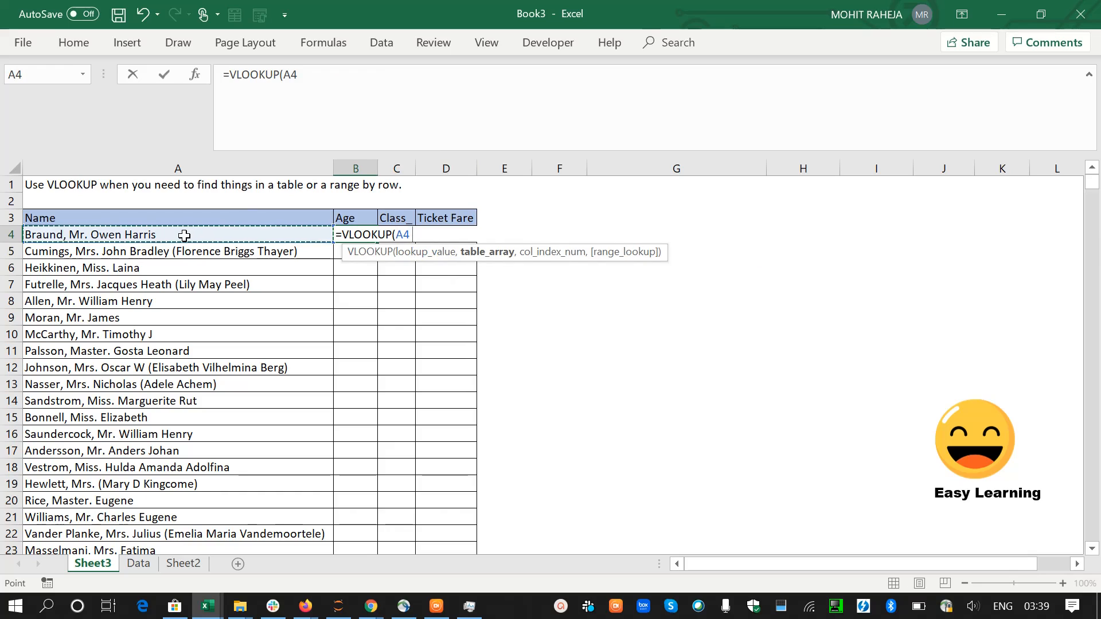
type(",")
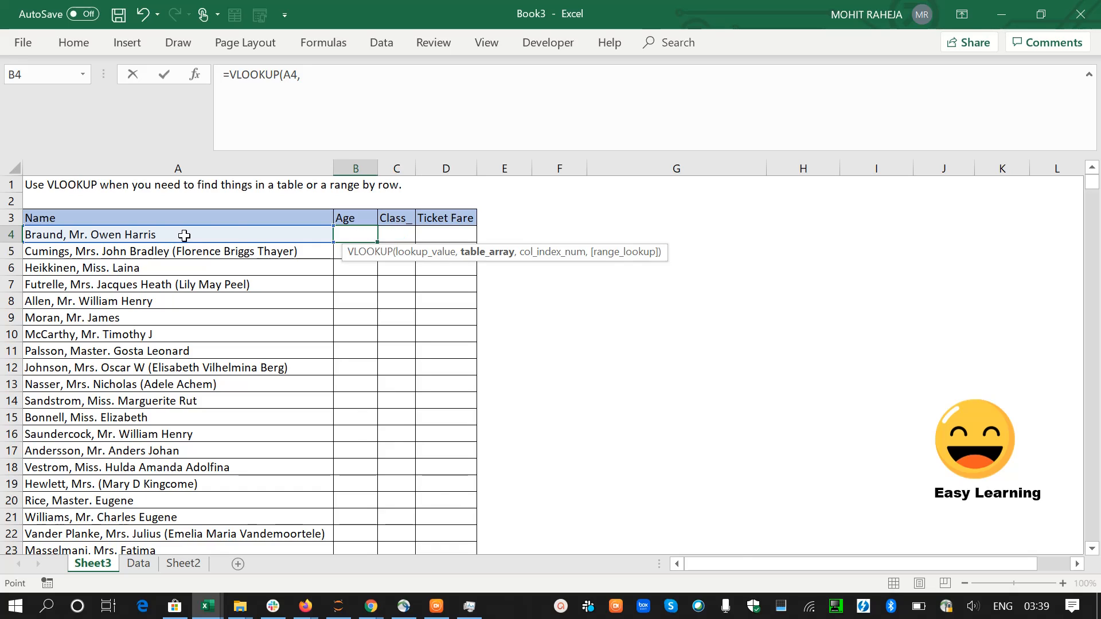
Use the entire columns A:J of the Data sheet as the table array of the VLOOKUP formula in B4.
key("ctrl+Page_Down")
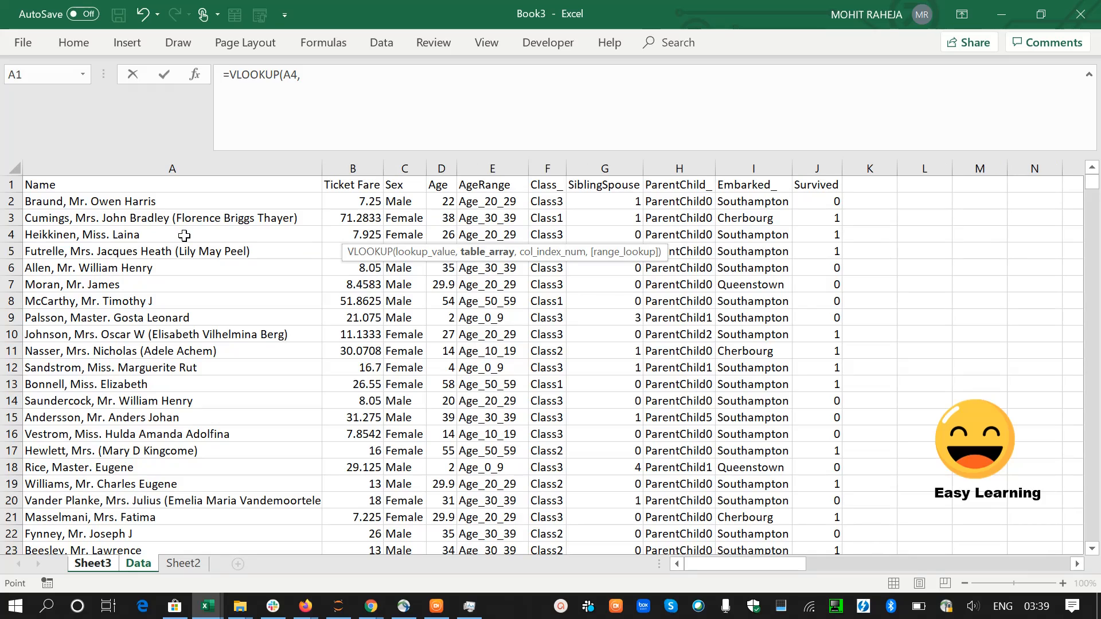
left_click(164, 168)
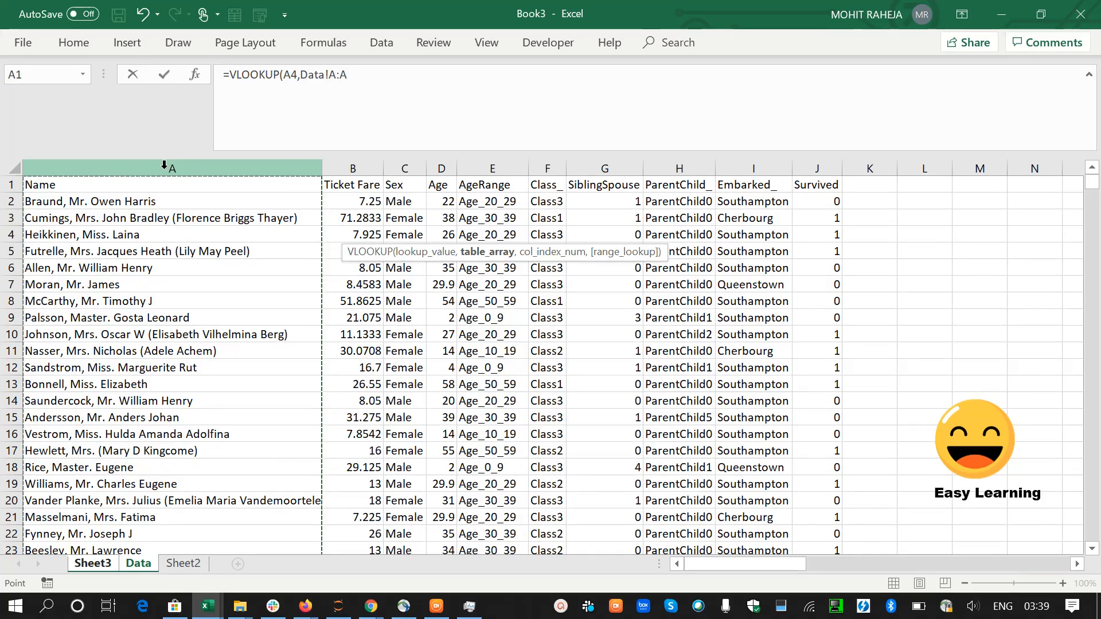
key("shift+Right")
key("shift+Right")
key("shift+Right")
key("shift+Right")
key("shift+Right")
key("shift+Right")
key("shift+Right")
key("shift+Right")
key("shift+Right")
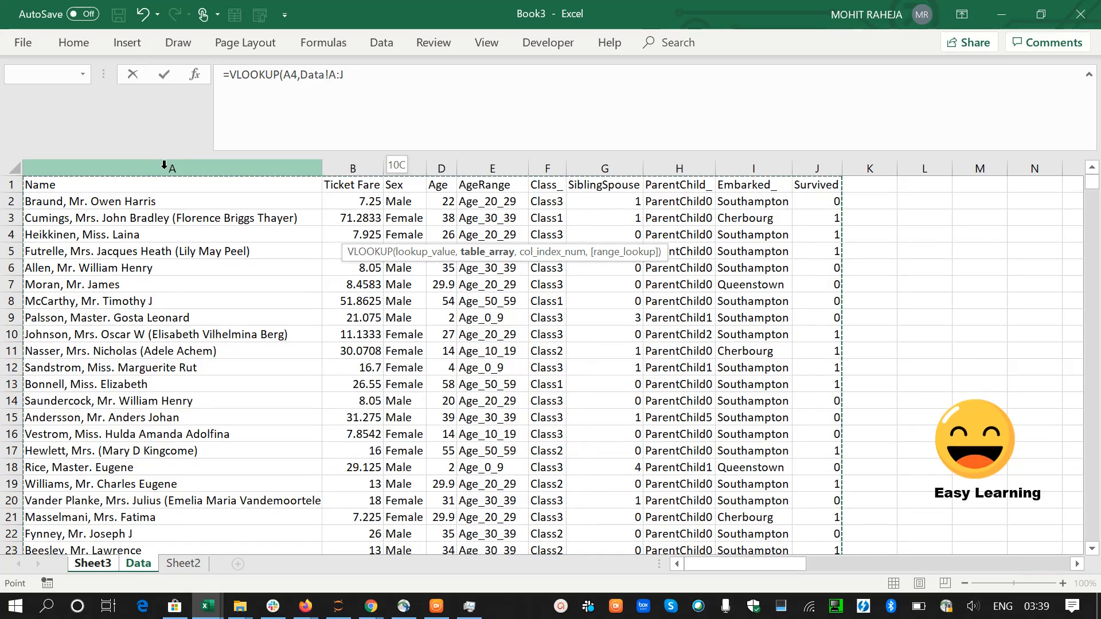
type(",")
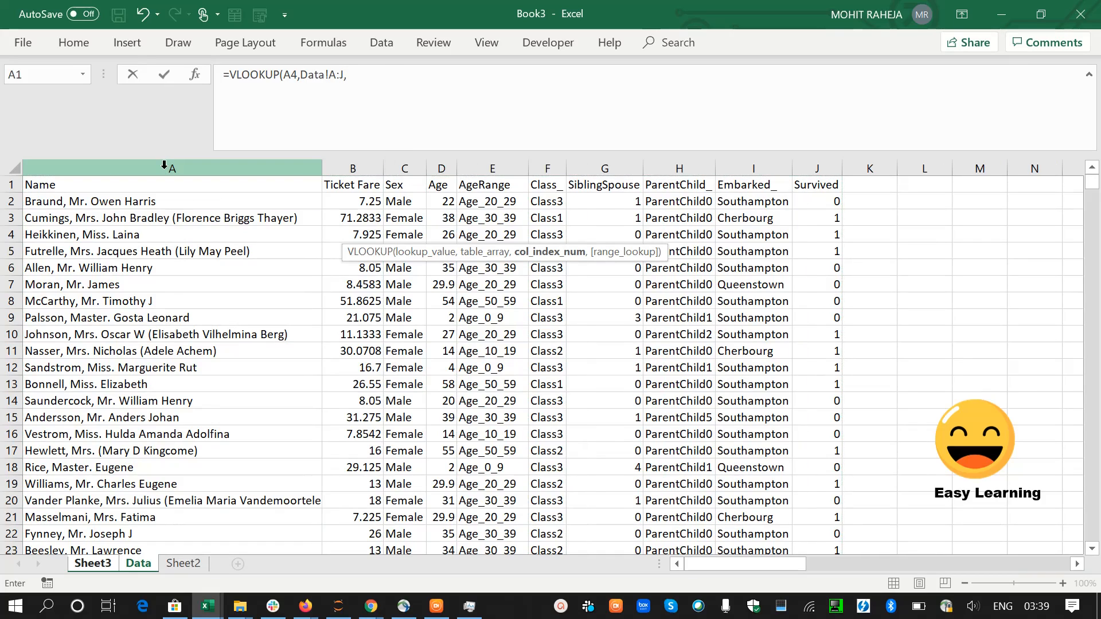
Complete the formula as =VLOOKUP(A4,Data!A:J,4,0) and enter it in B4.
left_click(404, 77)
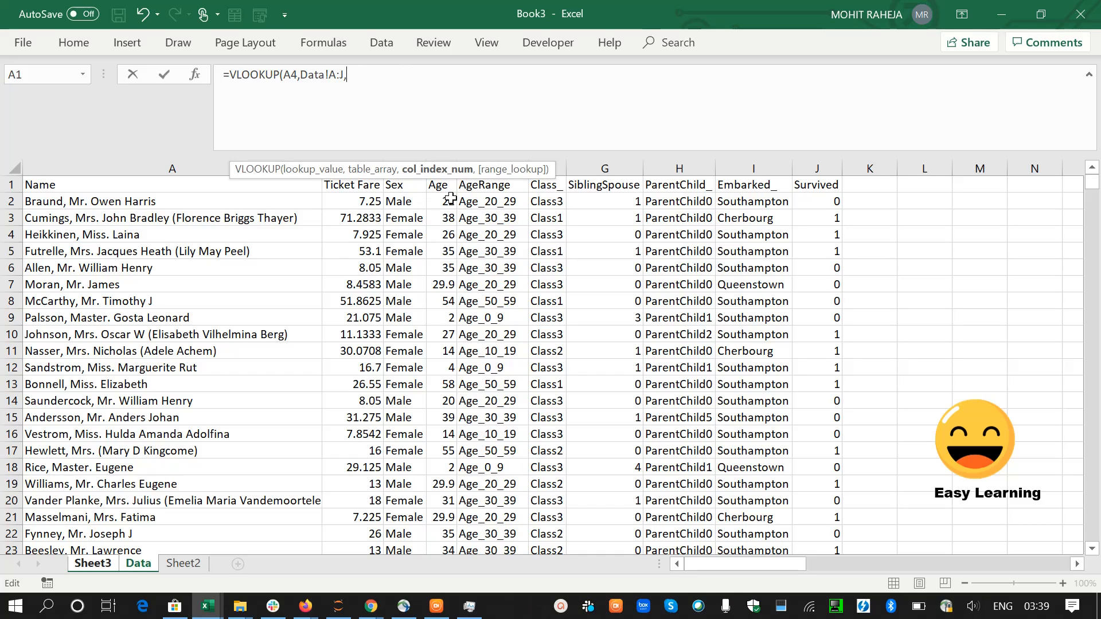
type("4,")
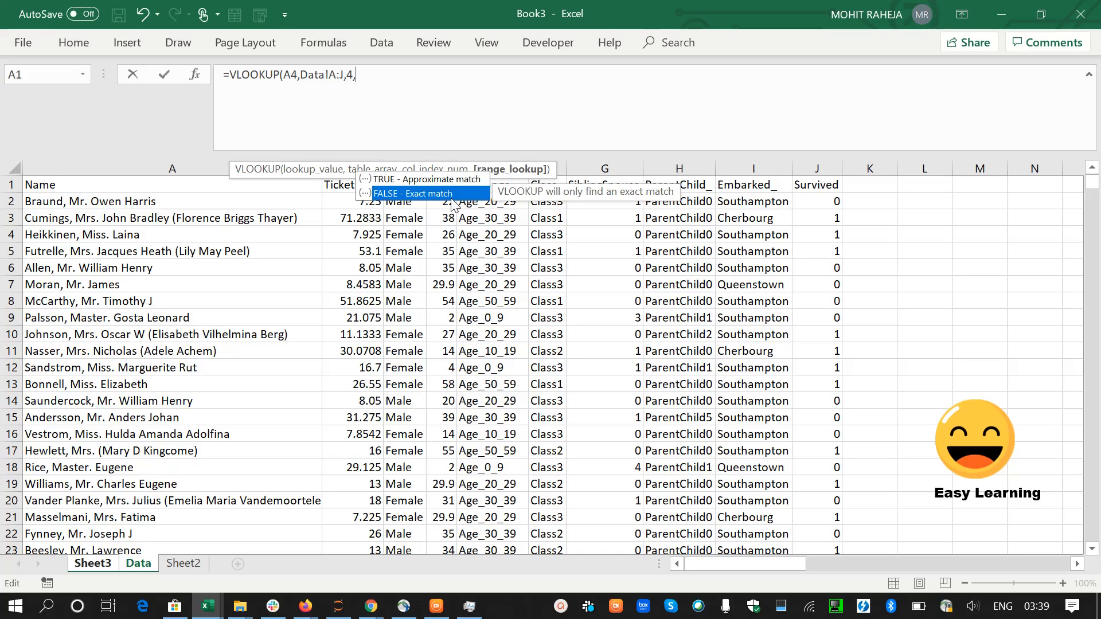
type("0)")
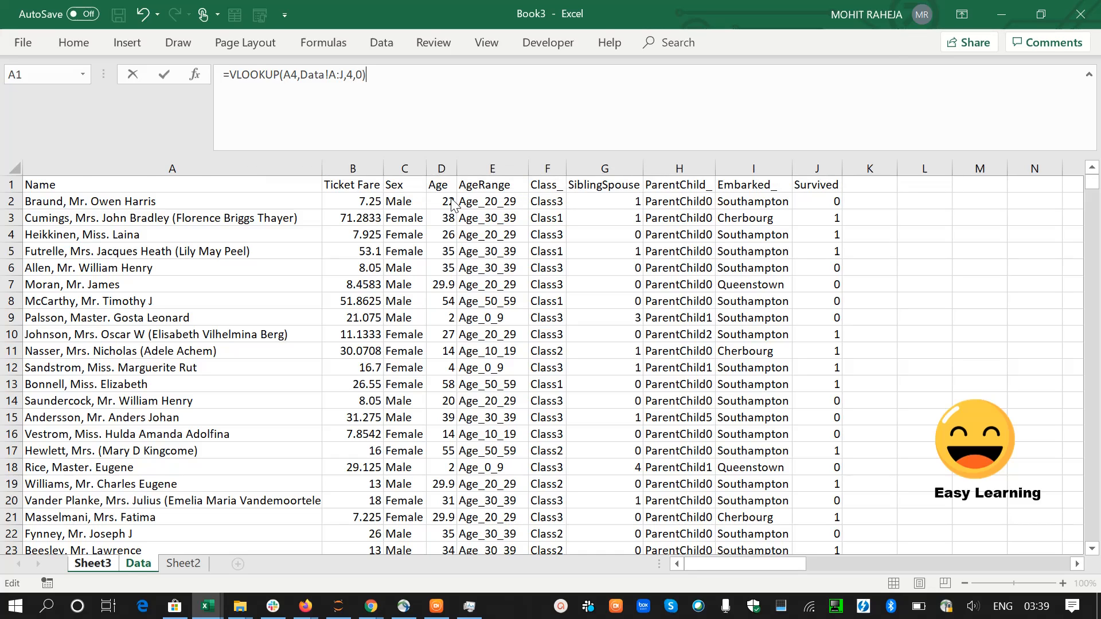
key("Return")
key("Up")
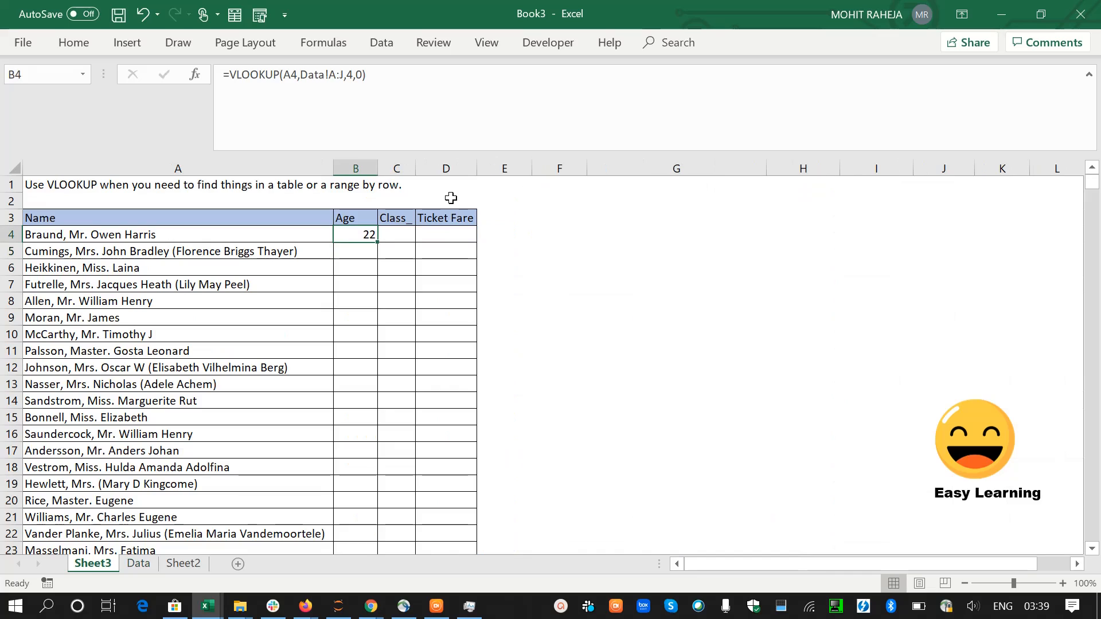
Copy the Age formula from B4 down to B23, the row of the last listed passenger.
key("ctrl+c")
key("Left")
key("ctrl+Down")
key("Right")
key("ctrl+shift+Up")
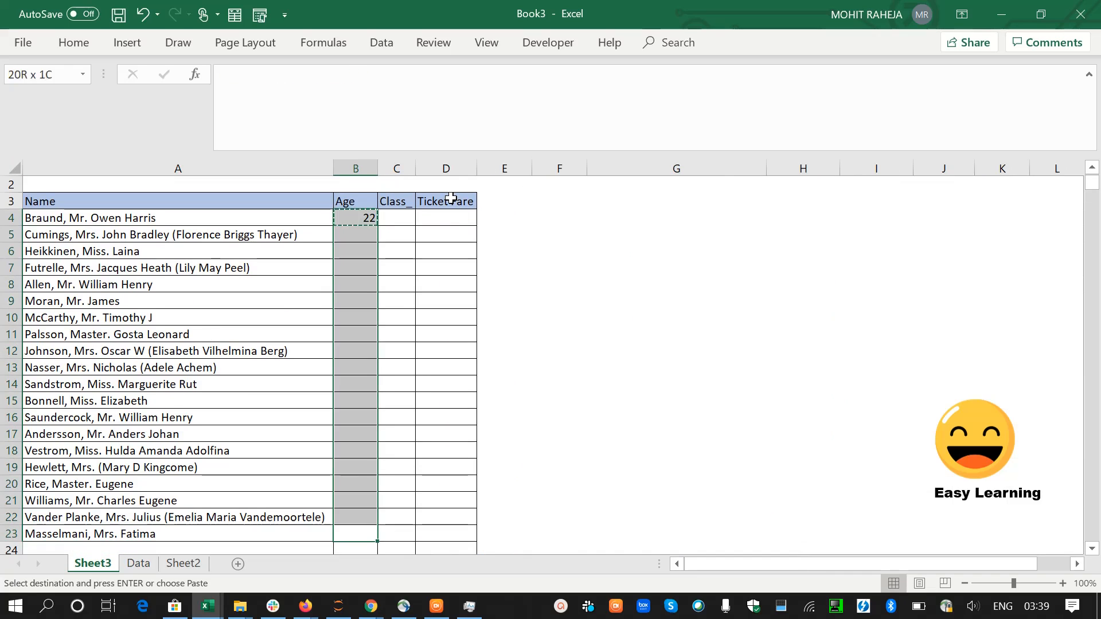
key("Return")
key("ctrl+Up")
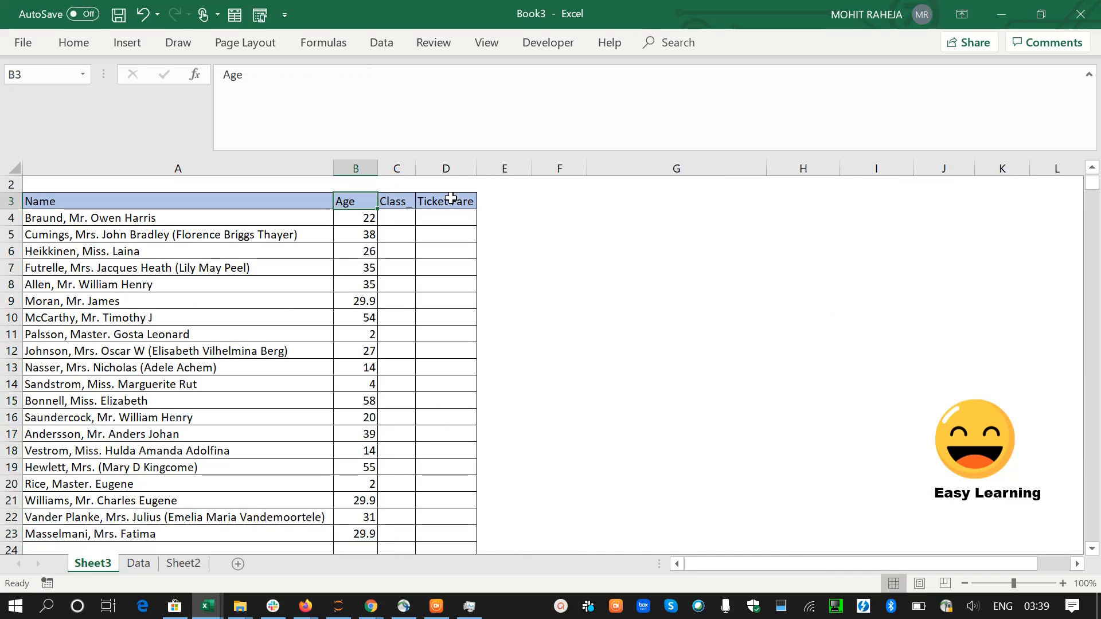
key("ctrl+Up")
key("Down")
key("Down")
key("Down")
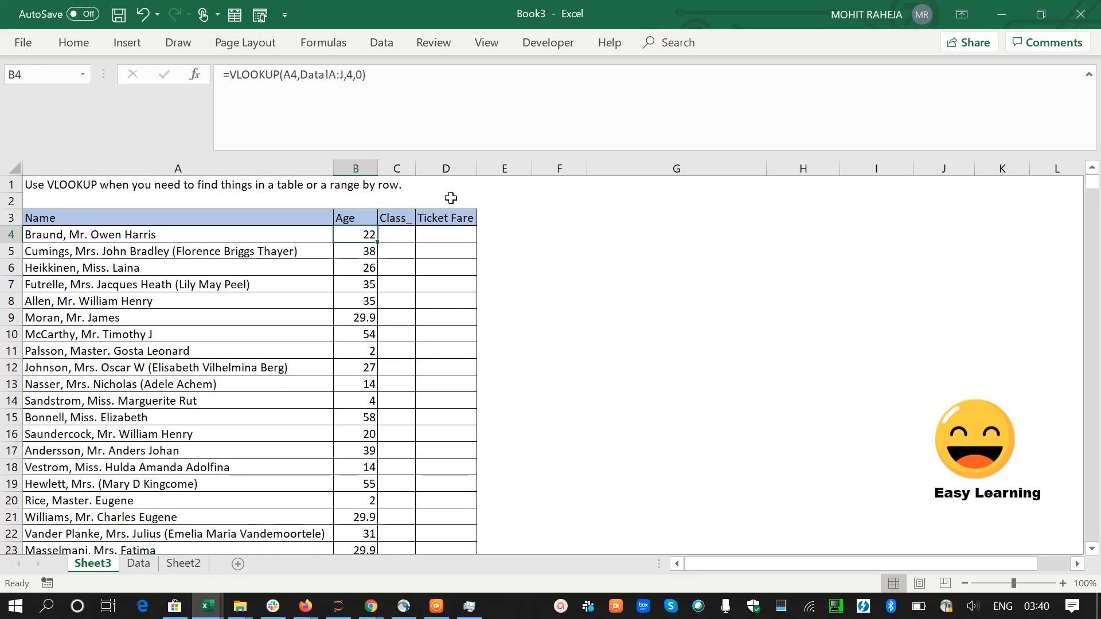
Begin a VLOOKUP formula in C4 under the Class header with A4 as the lookup value.
key("Up")
key("Down")
key("Right")
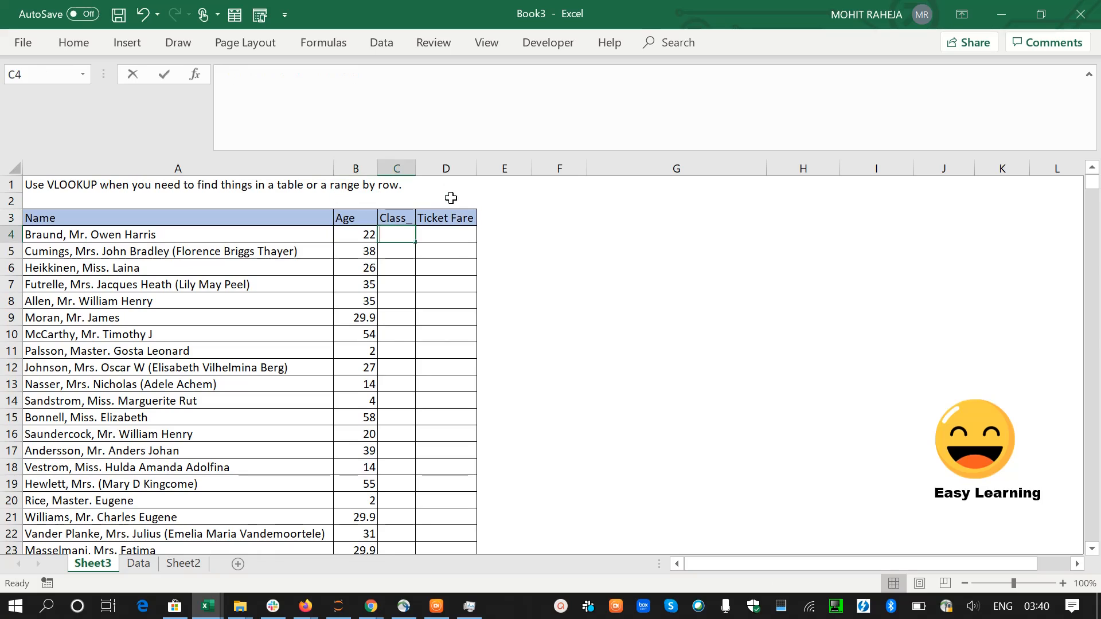
type("=vl")
key("Tab")
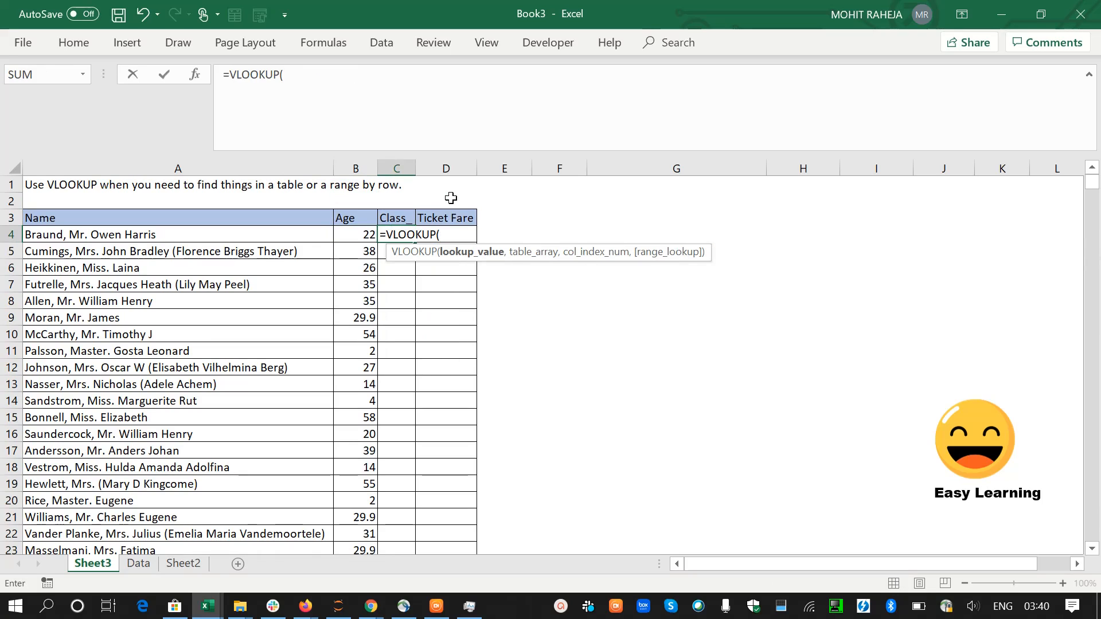
key("Left")
key("Left")
type(",")
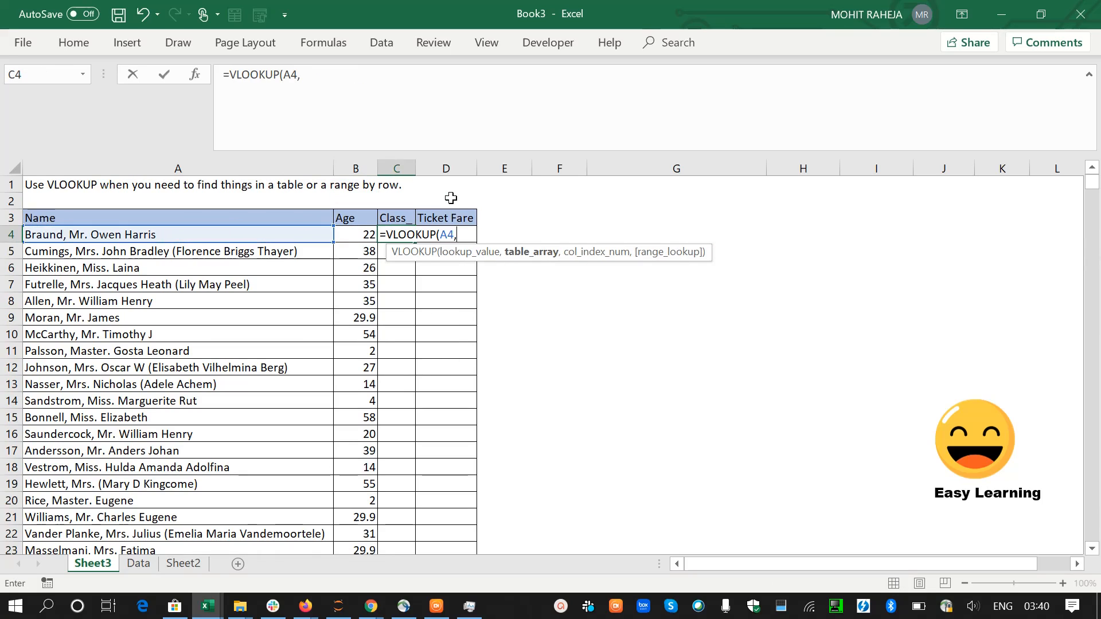
Use the range A1:K892 of the Data sheet as the table array of the Class formula.
key("ctrl+Page_Down")
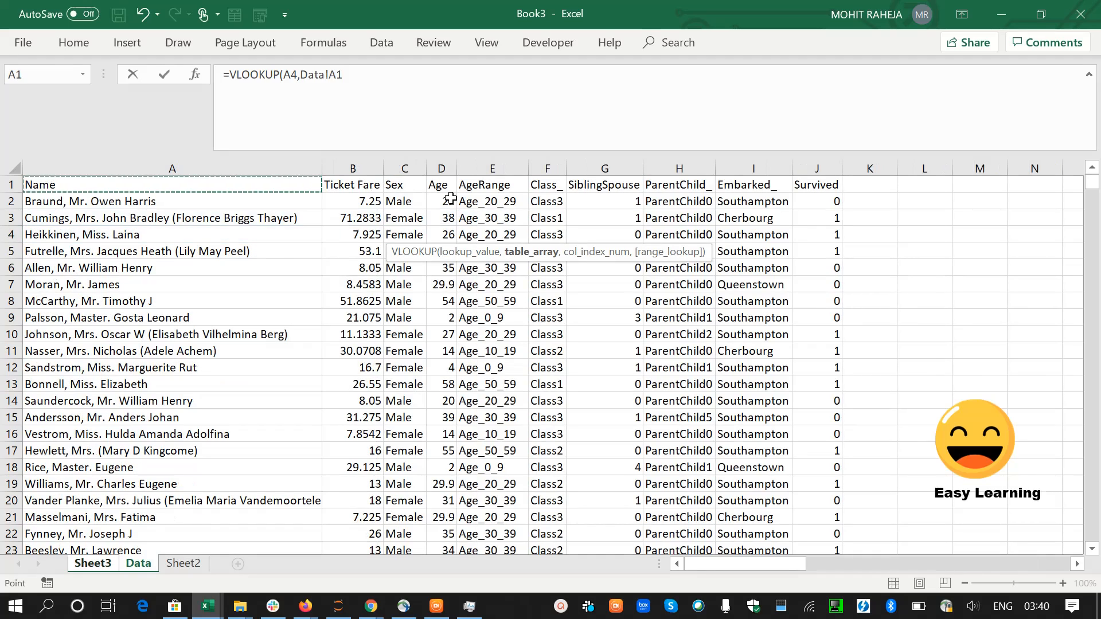
key("shift+Right")
key("shift+Right")
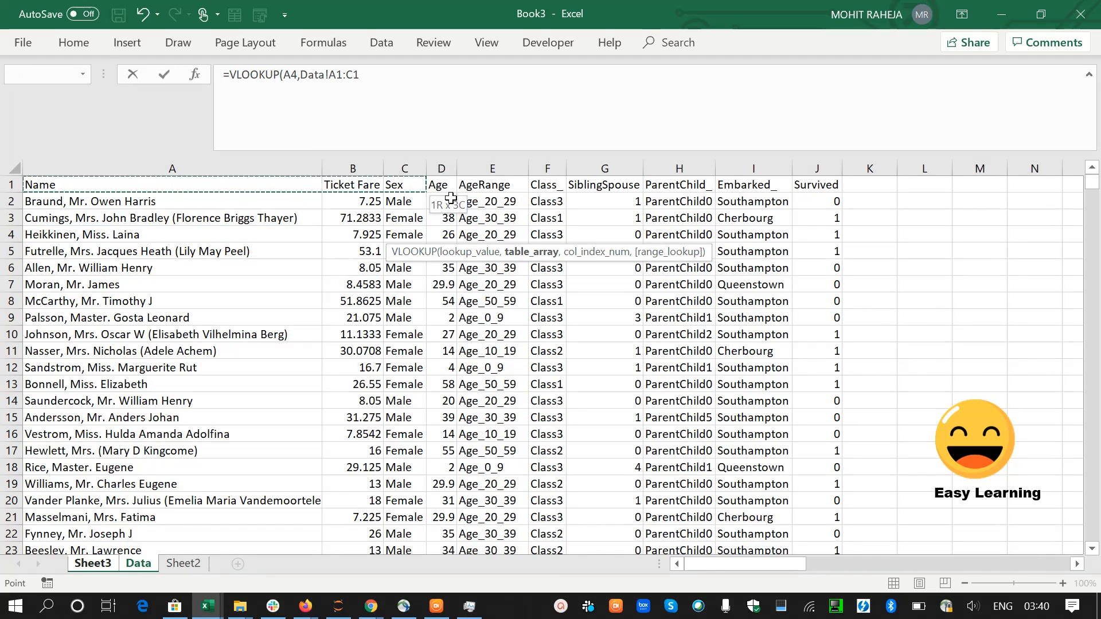
key("shift+Right")
key("shift+Right")
key("shift+Right")
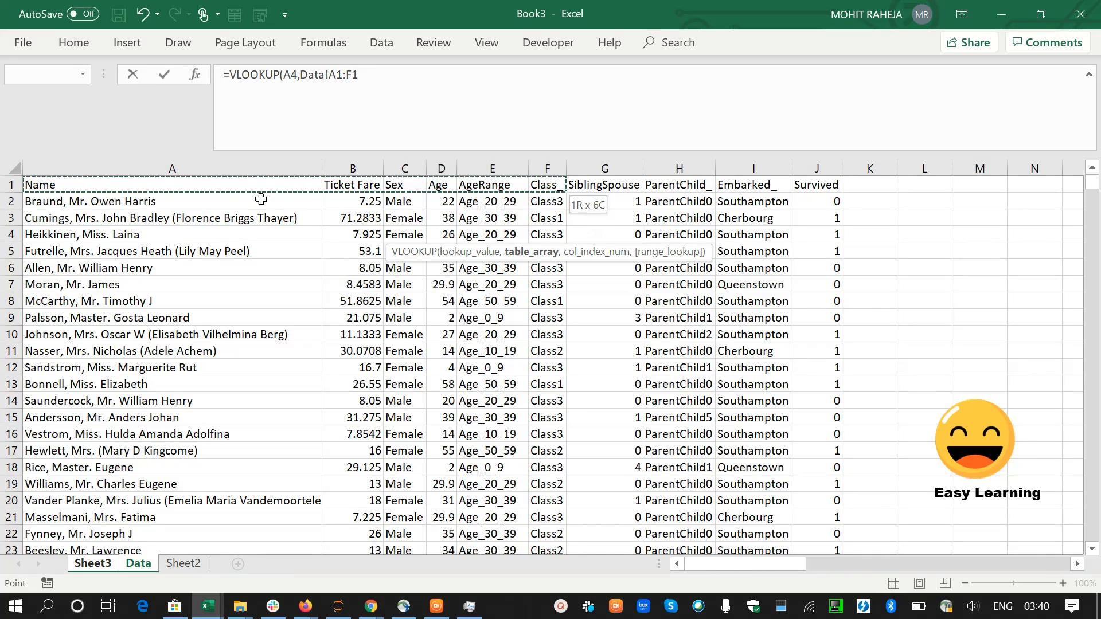
key("shift+Right")
key("shift+Right")
key("shift+Right")
key("shift+Right")
key("shift+Right")
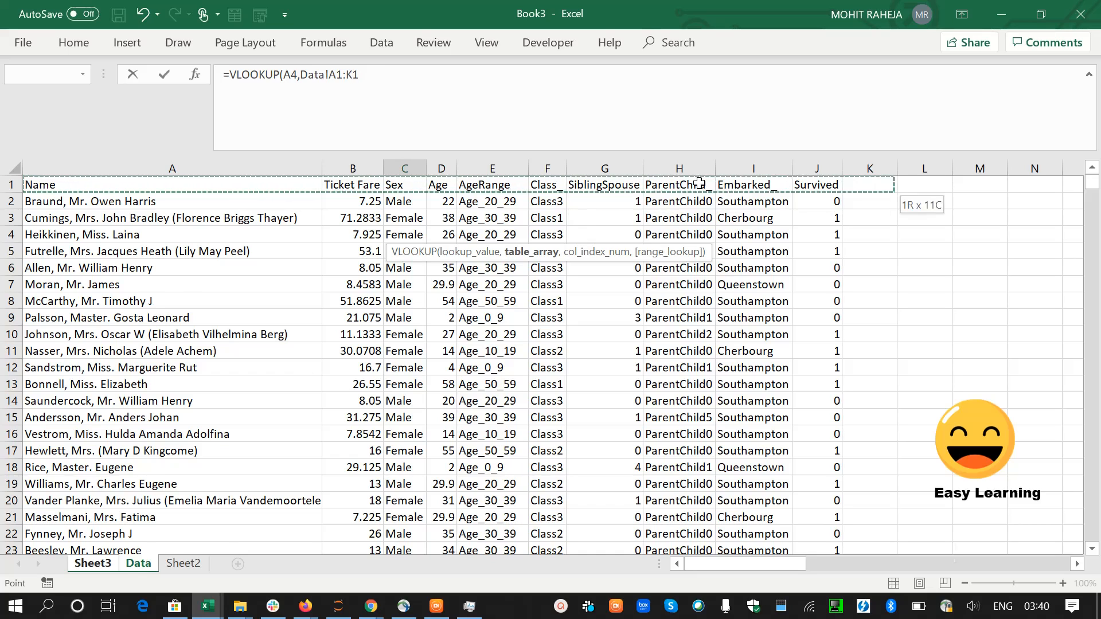
key("ctrl+shift+Down")
Finish the formula in C4 with 6 as the column index and 0 as the exact-match argument.
type(",")
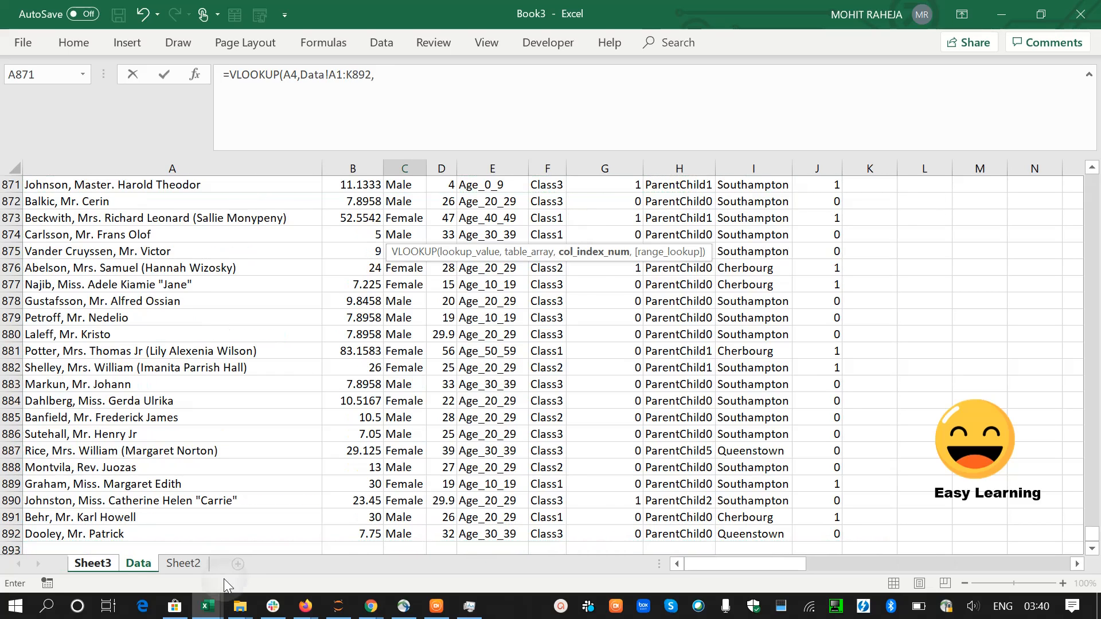
type("6,0)")
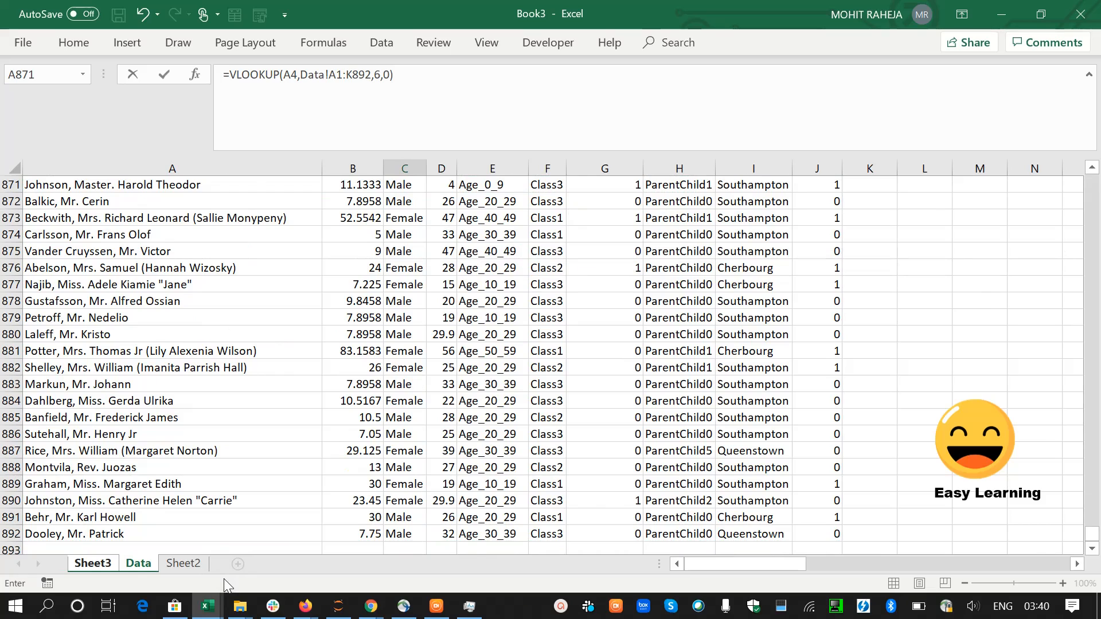
key("Return")
Copy the Class formula from C4 down to C23.
key("ctrl+c")
key("Left")
key("ctrl+Down")
key("Right")
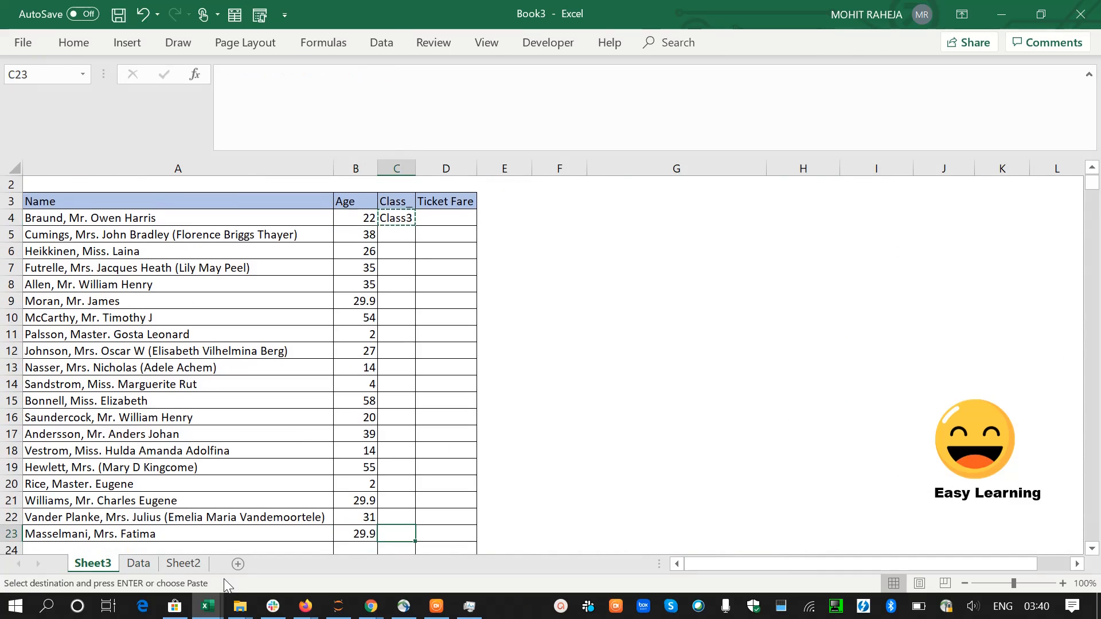
key("ctrl+shift+Up")
key("Return")
Begin a VLOOKUP formula in D4 under the Ticket Fare header with A4 as the lookup value.
key("Right")
key("ctrl+Up")
key("Down")
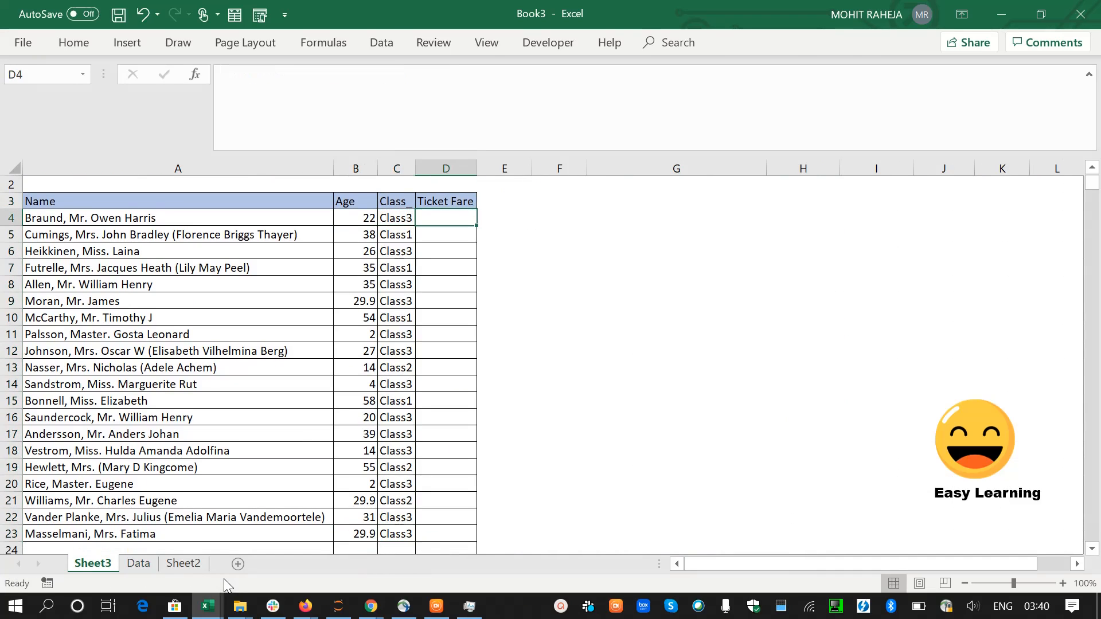
type("=vl")
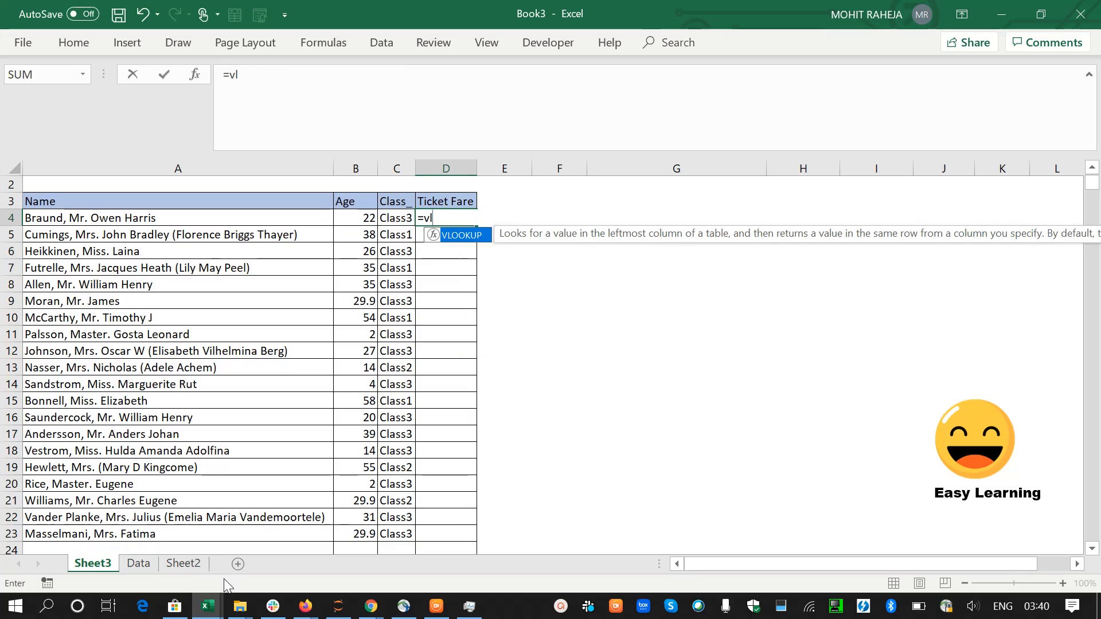
key("Tab")
key("Left")
key("Left")
key("Left")
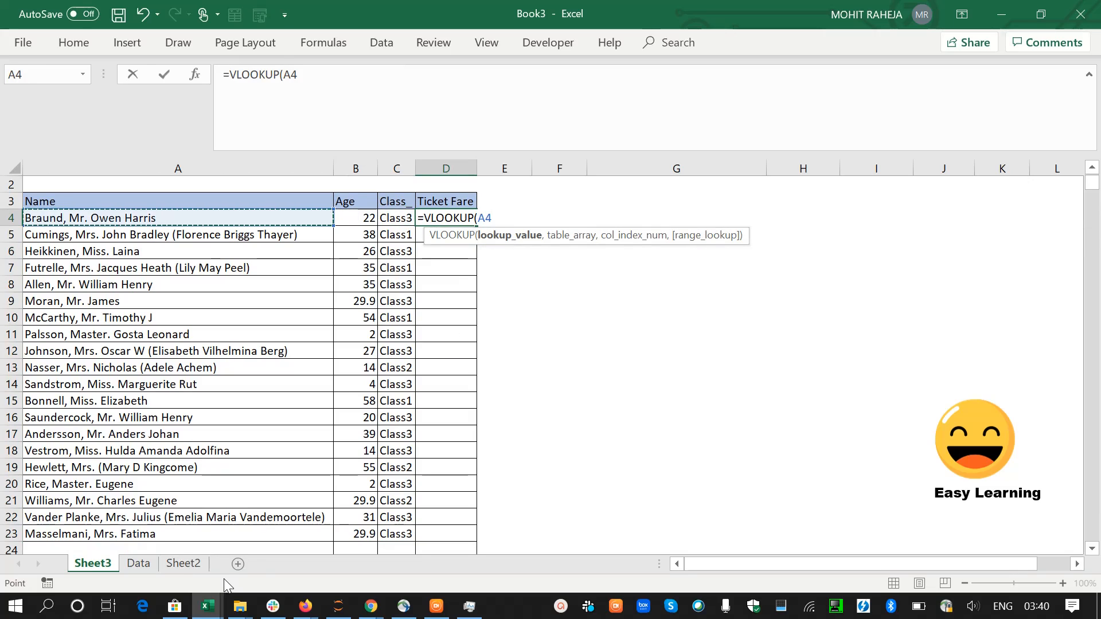
type(",")
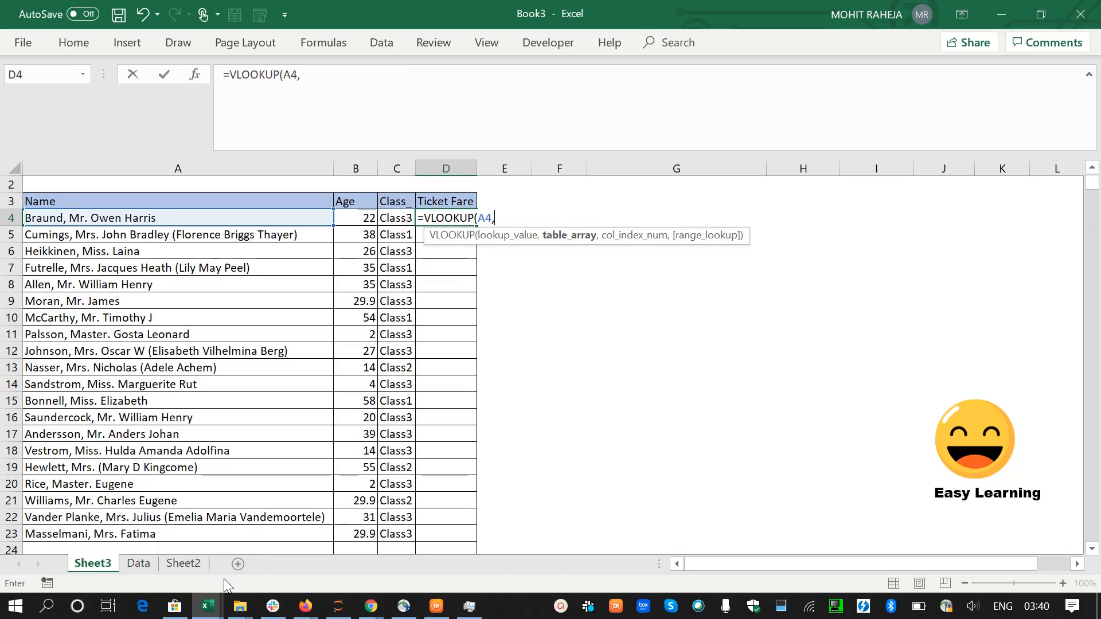
Start the table array of the Ticket Fare formula at cell A1 of the Data sheet.
key("ctrl+Page_Down")
key("Up")
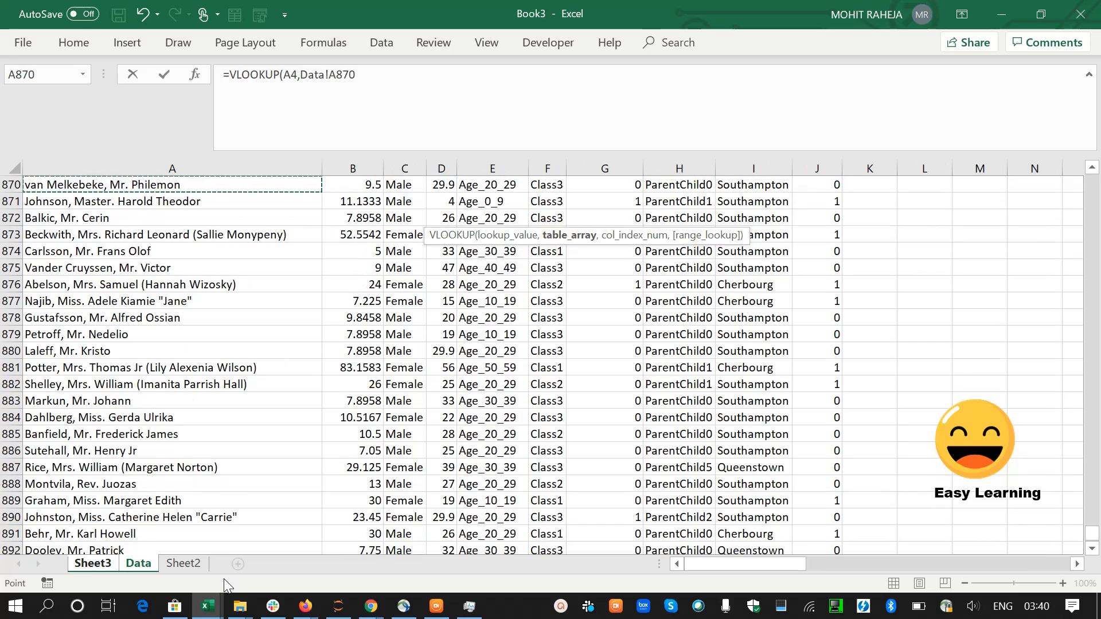
key("ctrl+Up")
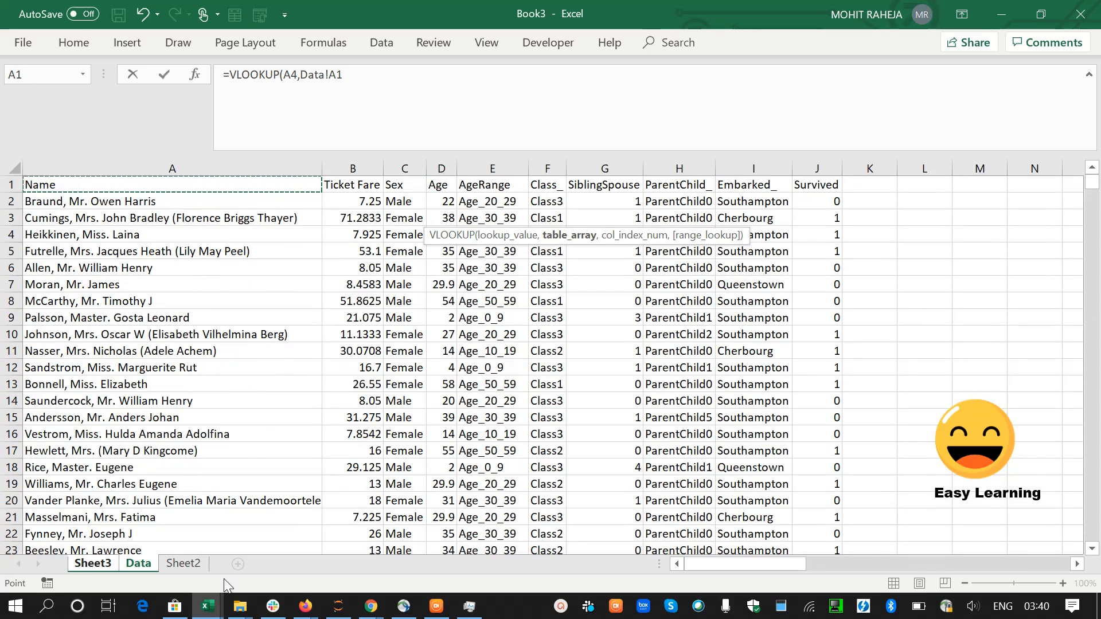
key("shift+Right")
key("shift+Right")
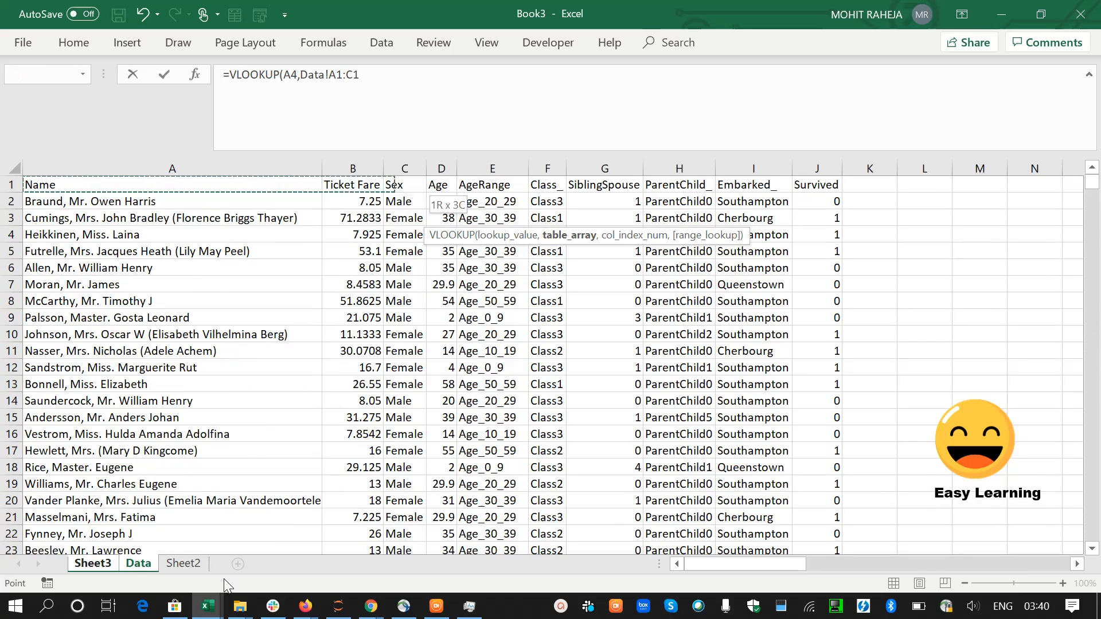
key("shift+Right")
key("shift+Right")
key("shift+Right")
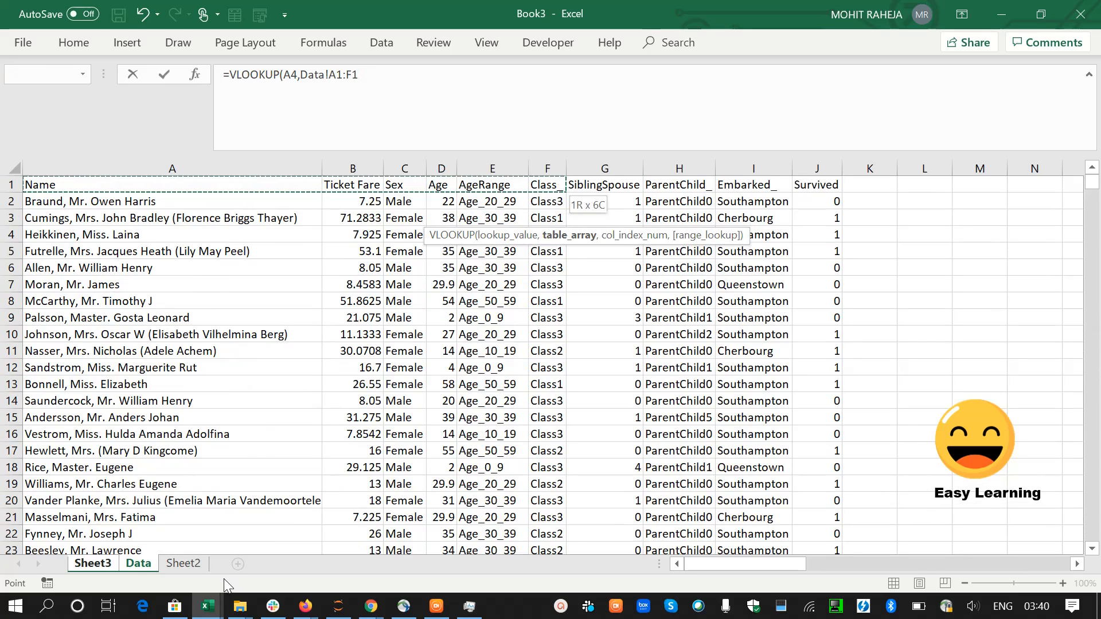
key("shift+Right")
key("shift+Right")
key("shift+Right")
key("shift+Right")
key("shift+Left")
key("shift+Left")
key("shift+Left")
key("shift+Left")
key("shift+Left")
key("shift+Left")
key("shift+Left")
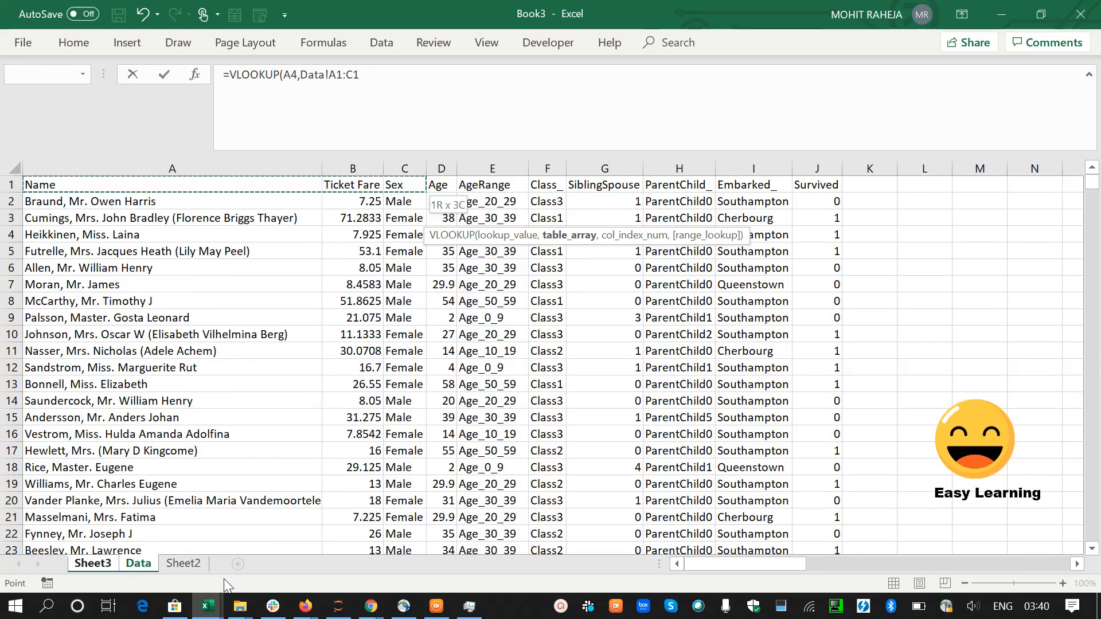
key("shift+Left")
Extend the table array to Data!A1:J892 and finish the D4 formula with column index 2 and exact-match argument 0.
key("ctrl+shift+Right")
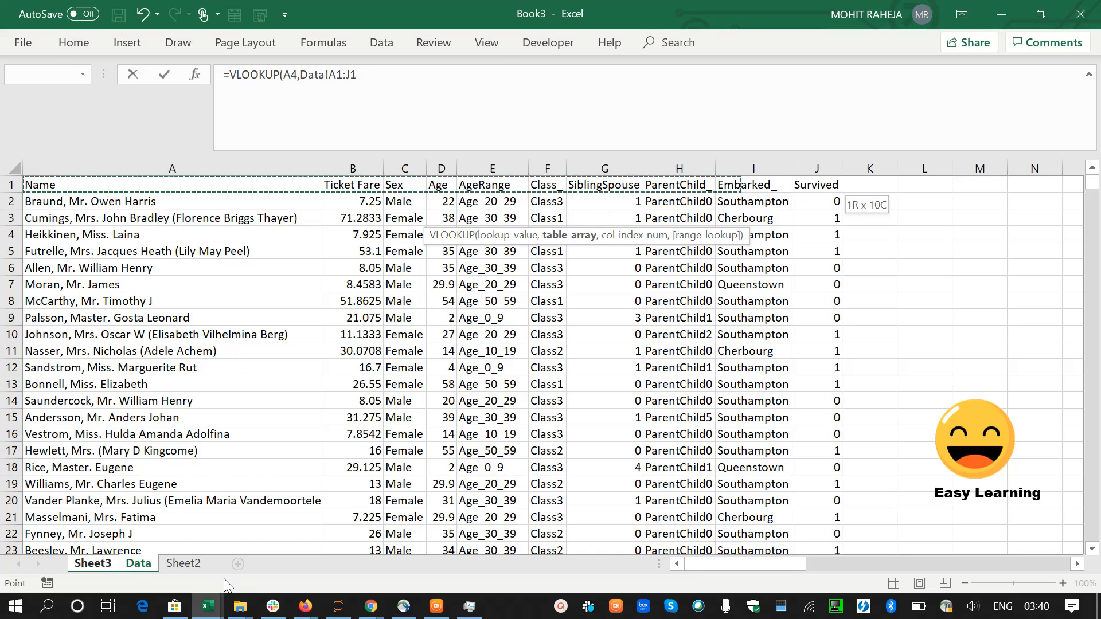
key("ctrl+shift+Down")
type(",2")
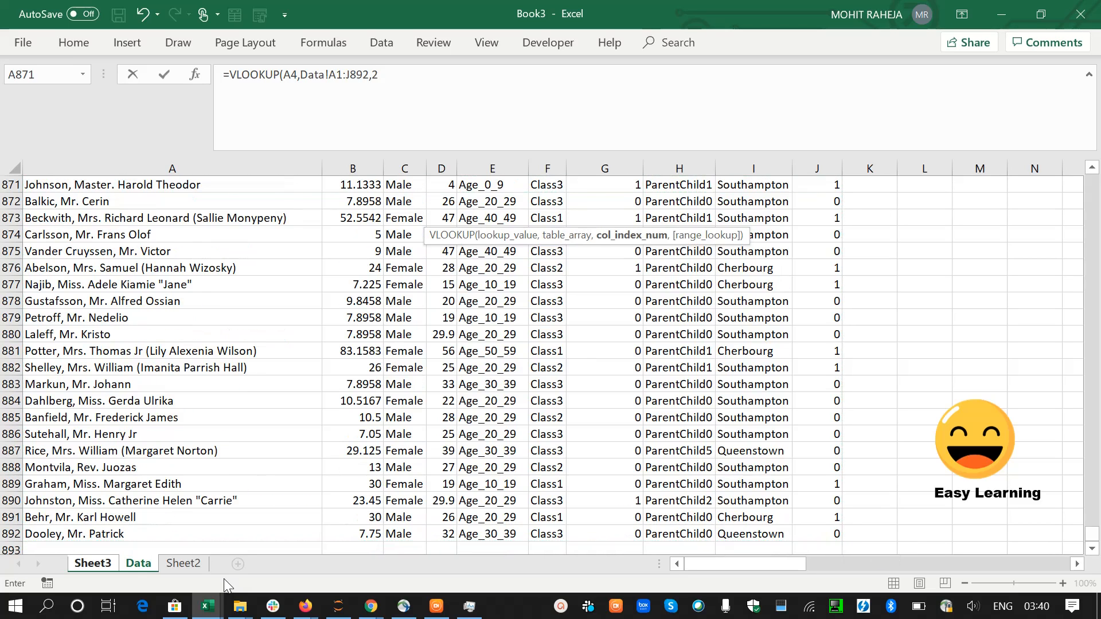
type(",0)")
key("Return")
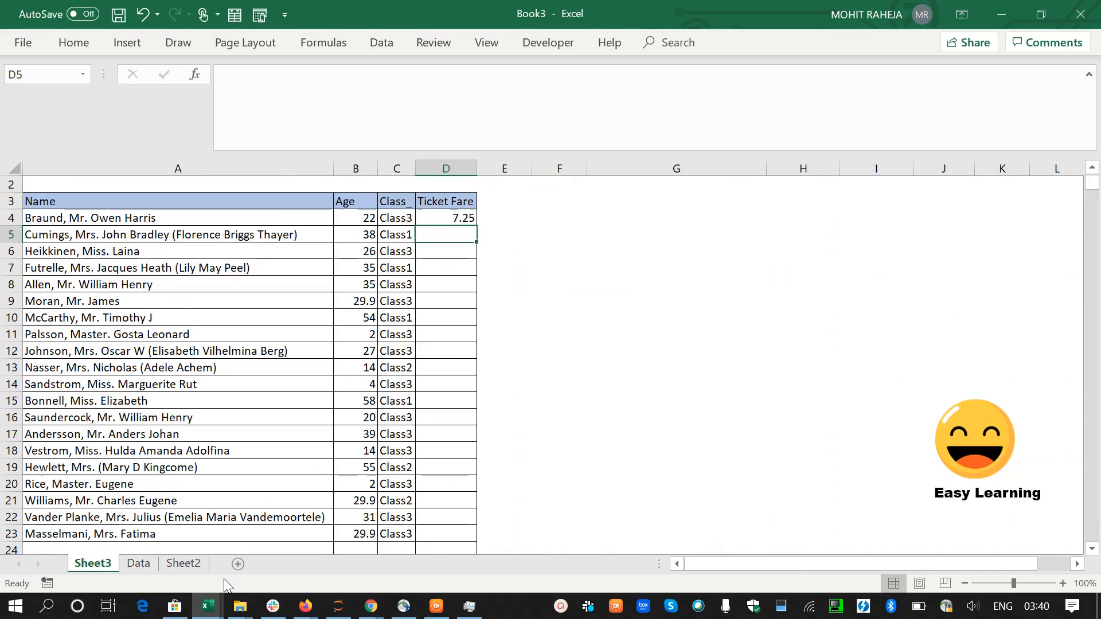
Copy the Ticket Fare formula from D4 down to D23.
key("Up")
key("Left")
key("ctrl+Down")
key("Right")
key("ctrl+shift+Up")
key("ctrl+d")
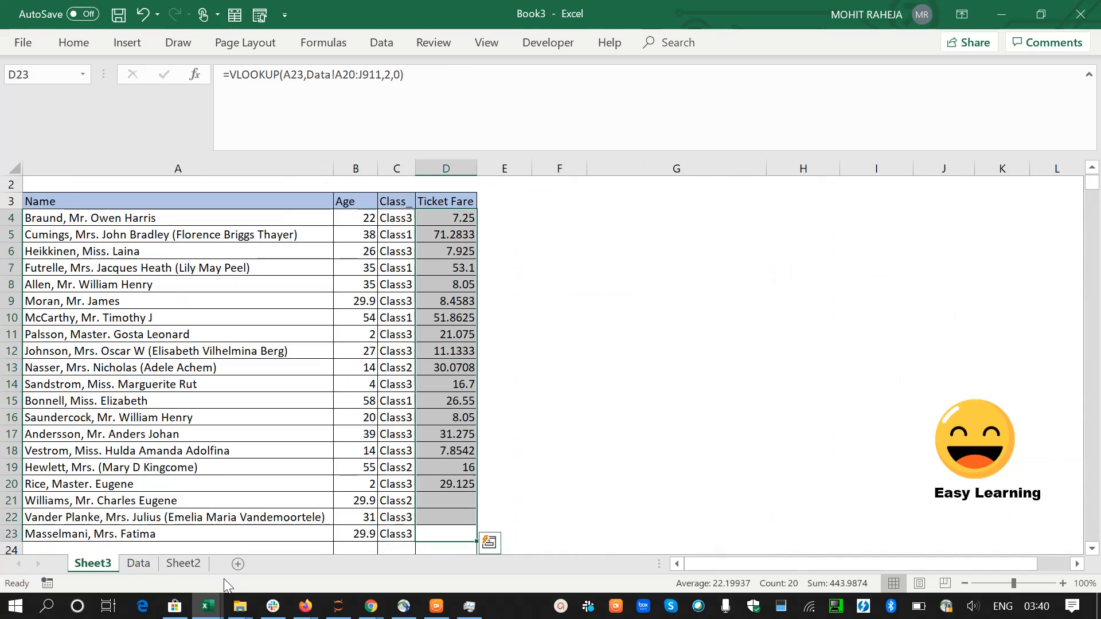
Review the Class and Age formulas in C4 and B4 and compare the lookup name in A4 with the Data sheet.
key("ctrl+Up")
key("ctrl+Left")
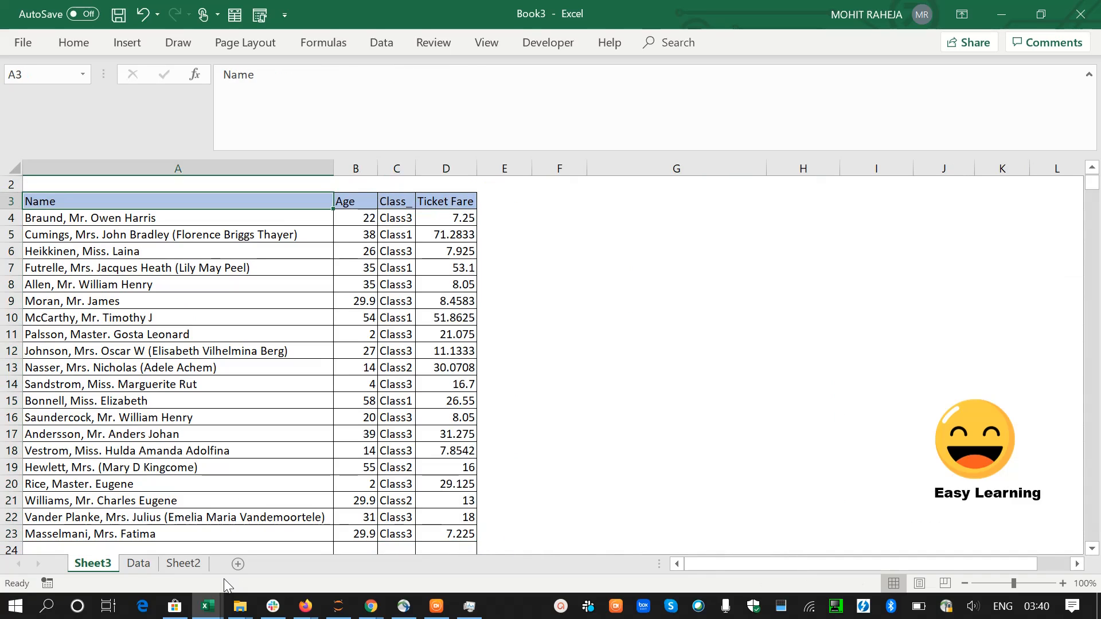
key("Down")
key("Right")
key("Right")
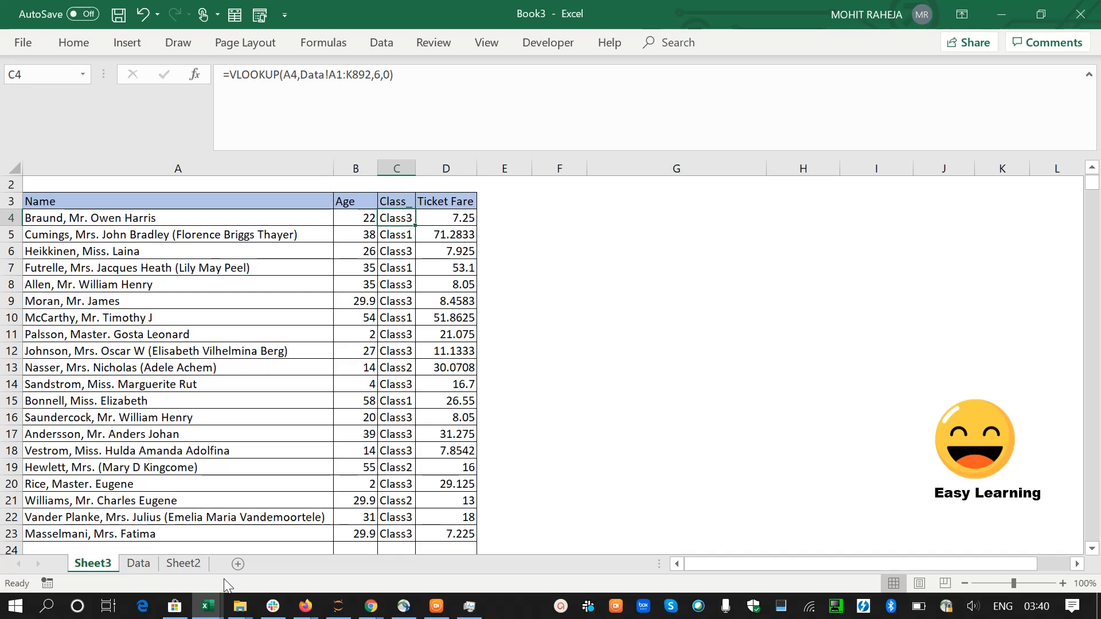
key("Left")
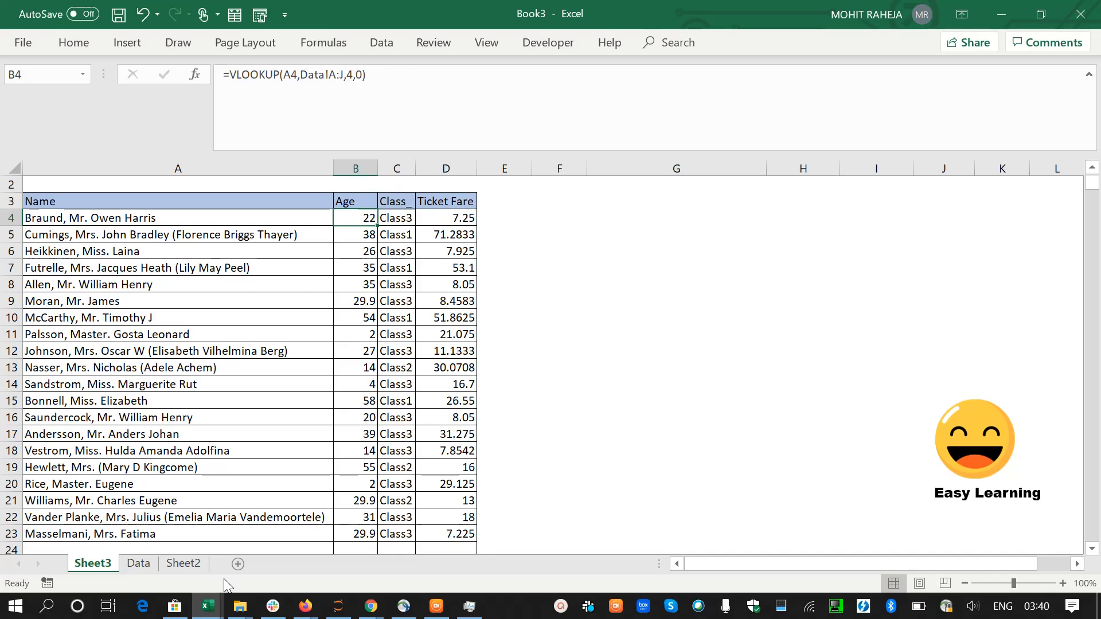
key("Left")
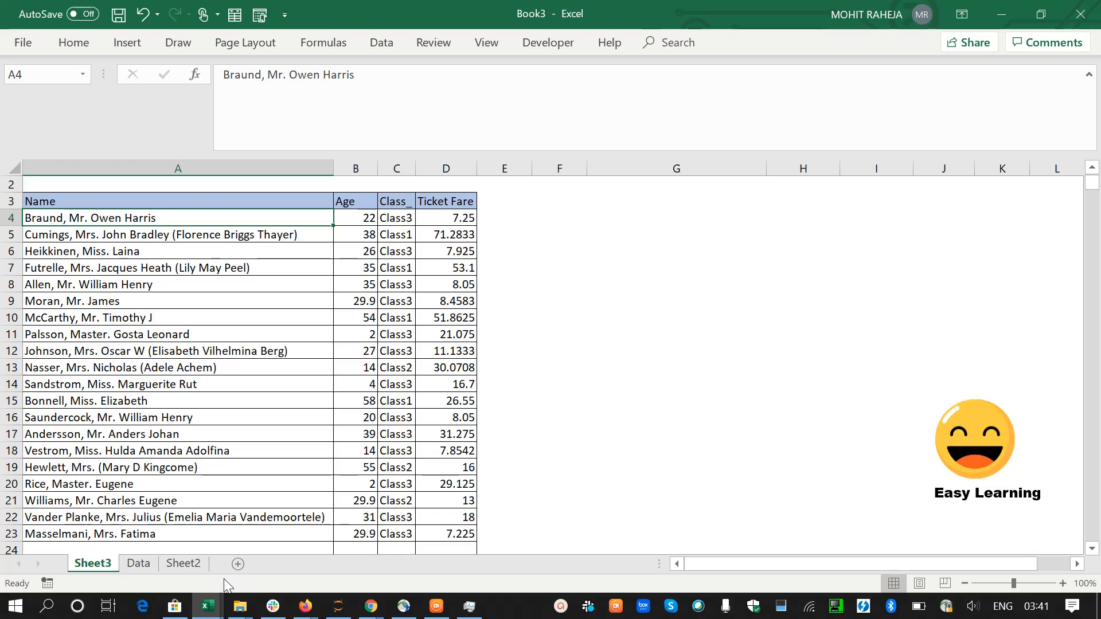
key("ctrl+Page_Down")
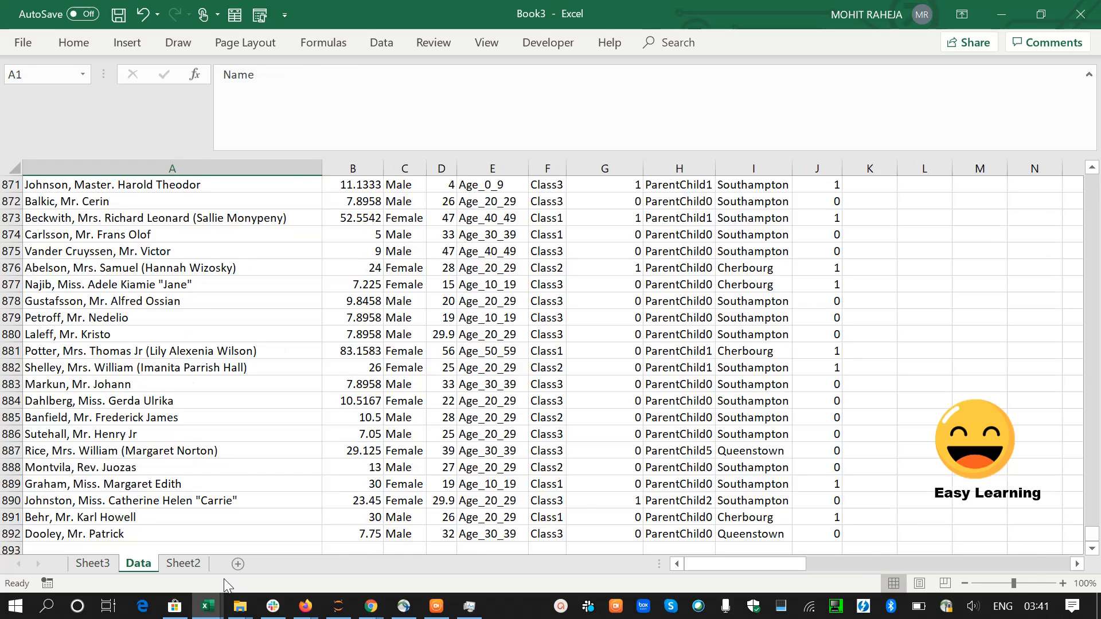
key("ctrl+Page_Up")
key("ctrl+Page_Down")
key("ctrl+Page_Up")
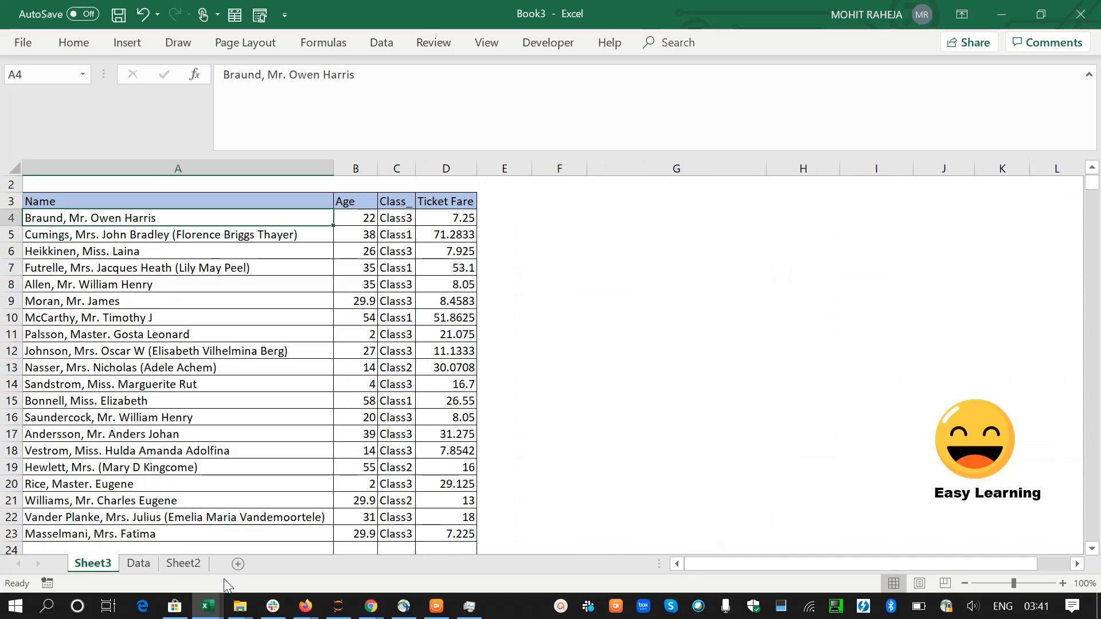
Enter a test passenger's first name in A24 below the name list and check the lookup cells across row 24.
key("ctrl+Down")
key("Down")
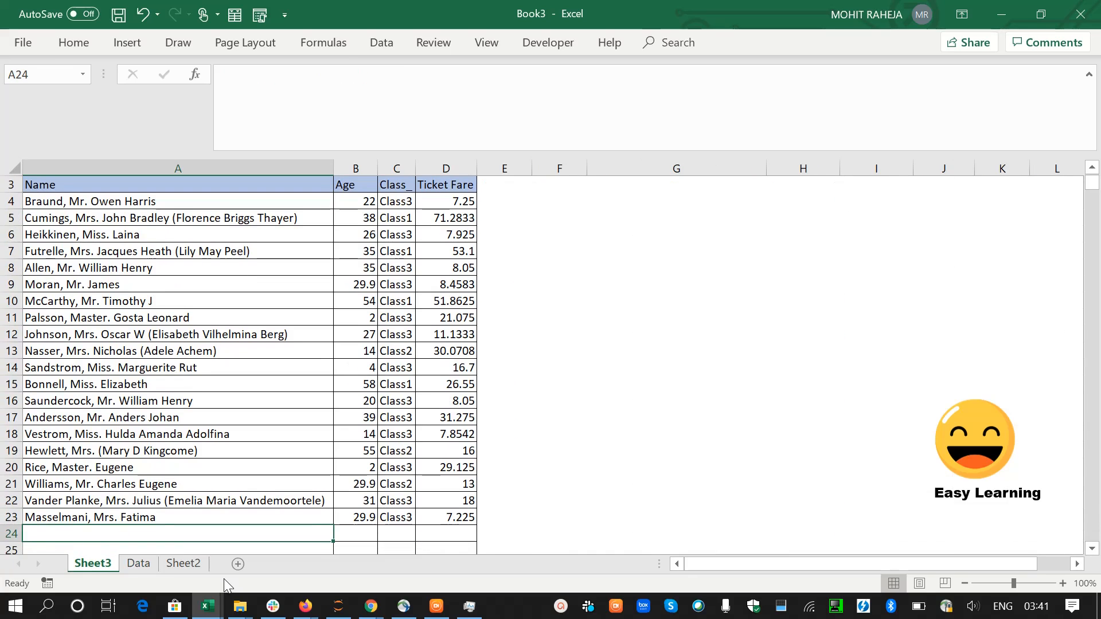
type("Tom")
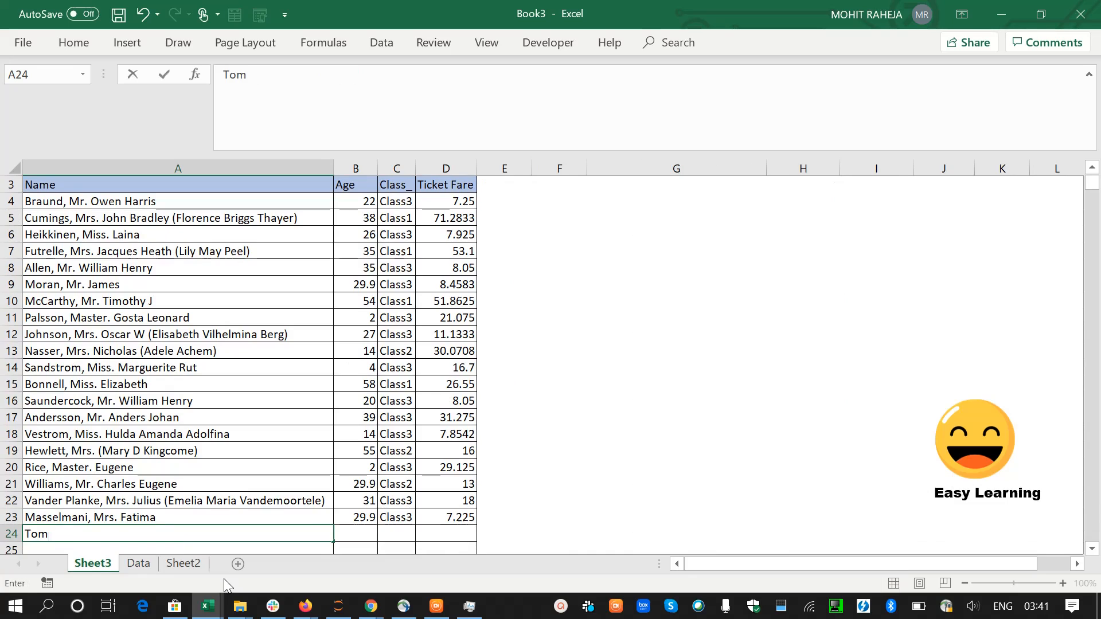
key("Tab")
key("Tab")
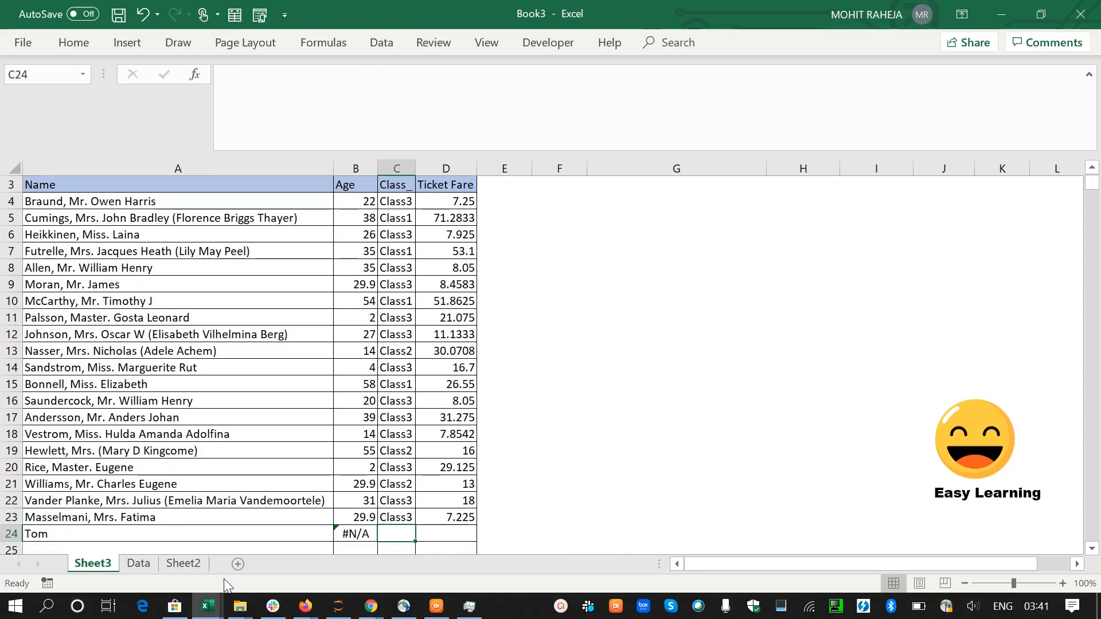
key("Tab")
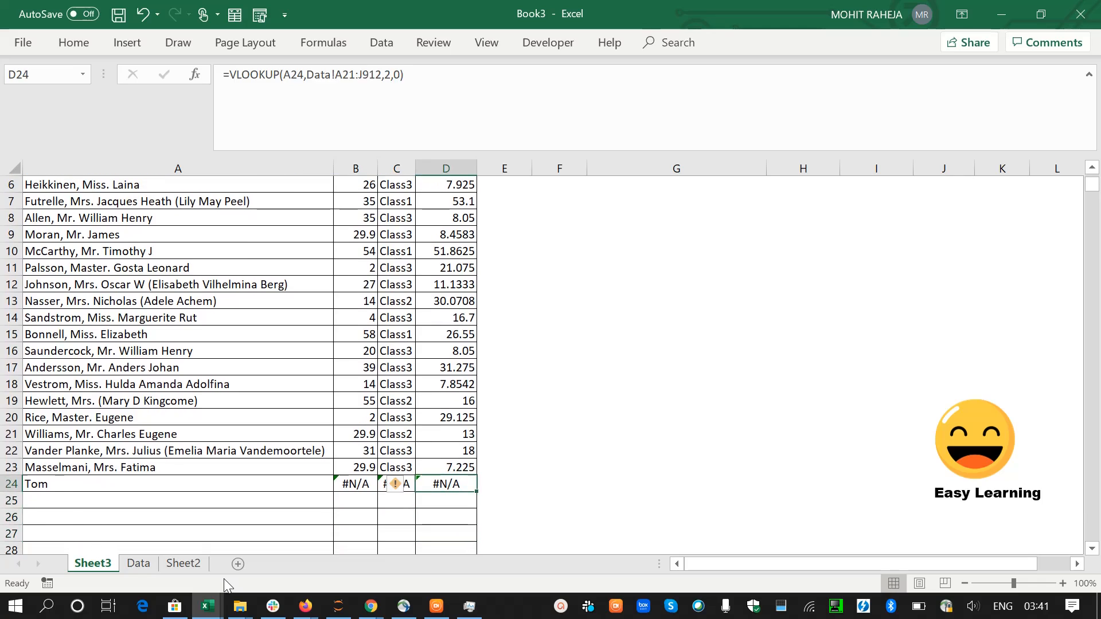
Copy the Age formula from B23 into B24.
key("Left")
key("Left")
key("Up")
key("ctrl+c")
key("Down")
key("ctrl+v")
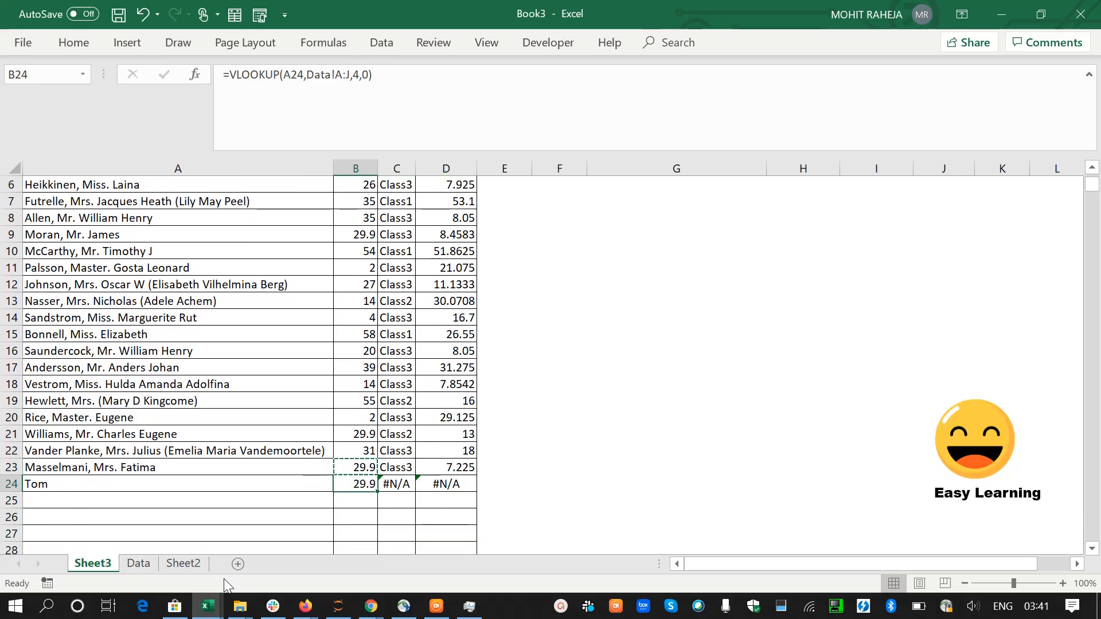
Copy the Age, Class and Ticket Fare formulas from B23:D23 into row 24.
key("Up")
key("shift+Right")
key("shift+Right")
key("ctrl+c")
key("Down")
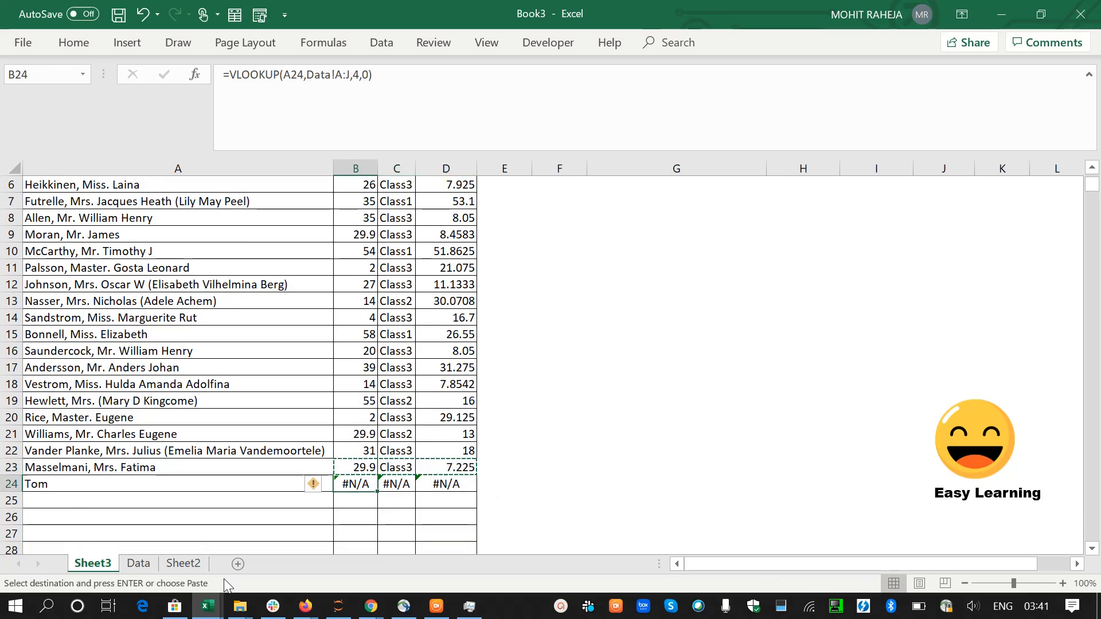
key("ctrl+v")
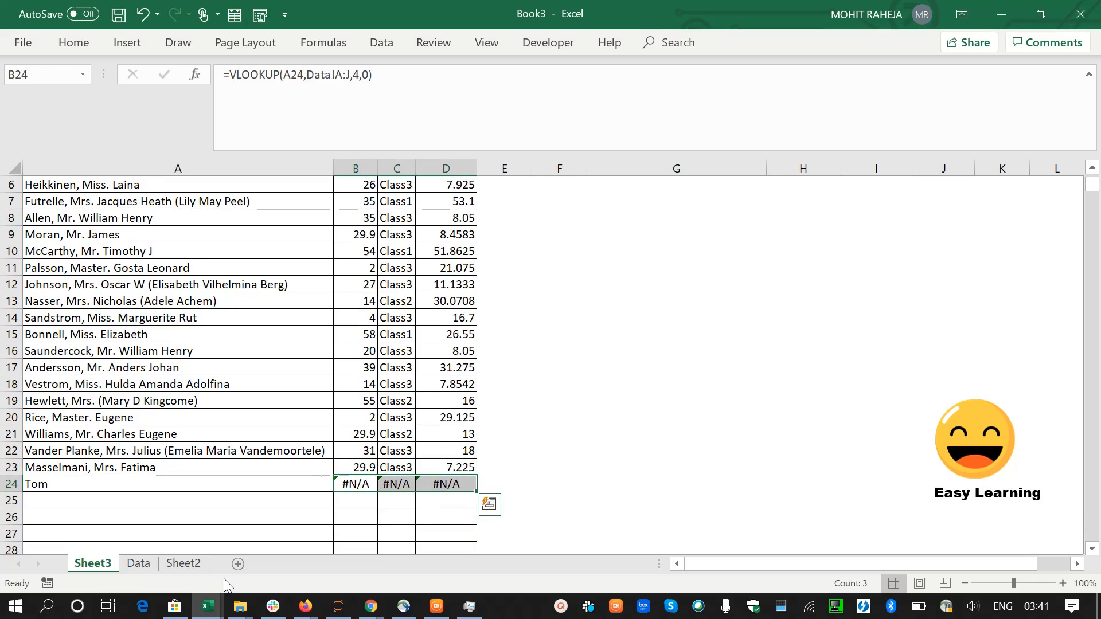
Search the Data sheet for the name copied from A24 of Sheet3.
key("Left")
key("ctrl+c")
key("ctrl+Page_Down")
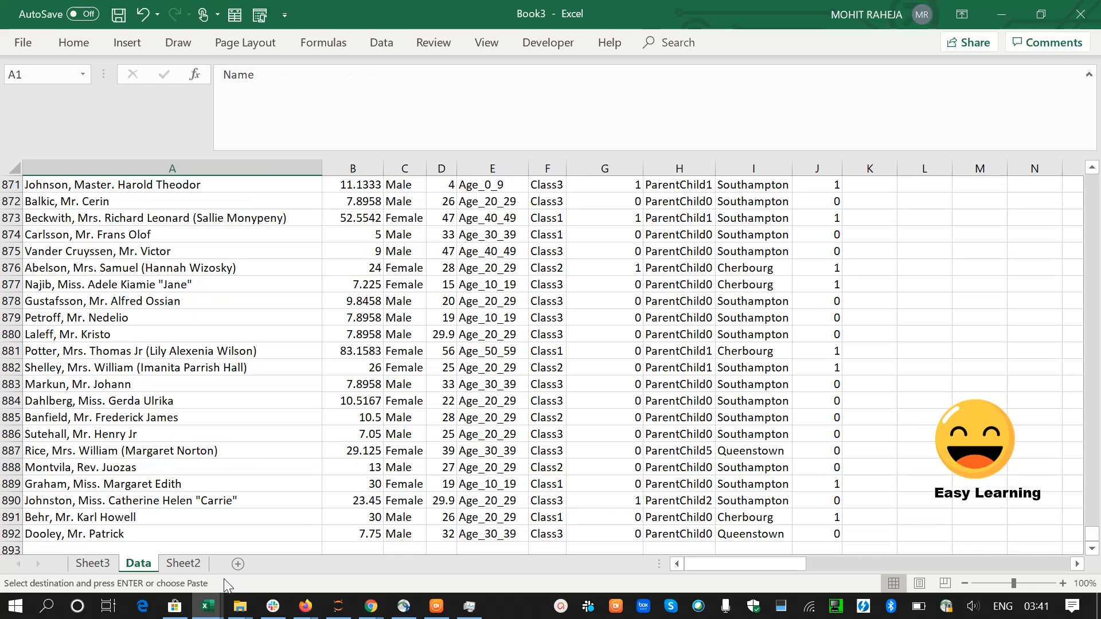
key("ctrl+f")
key("ctrl+v")
key("Return")
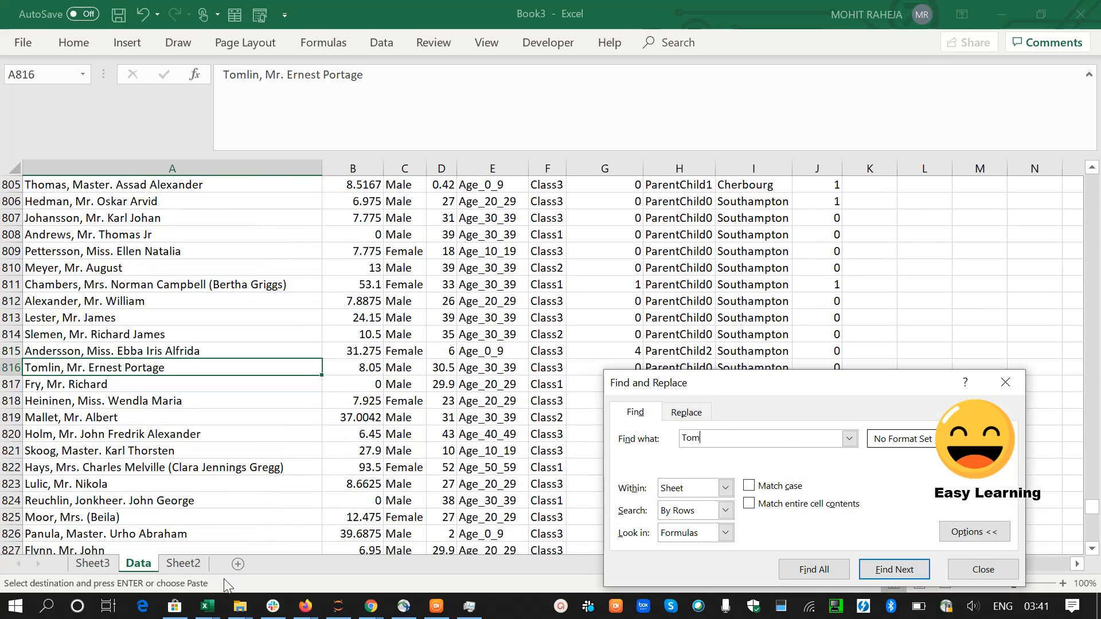
key("Escape")
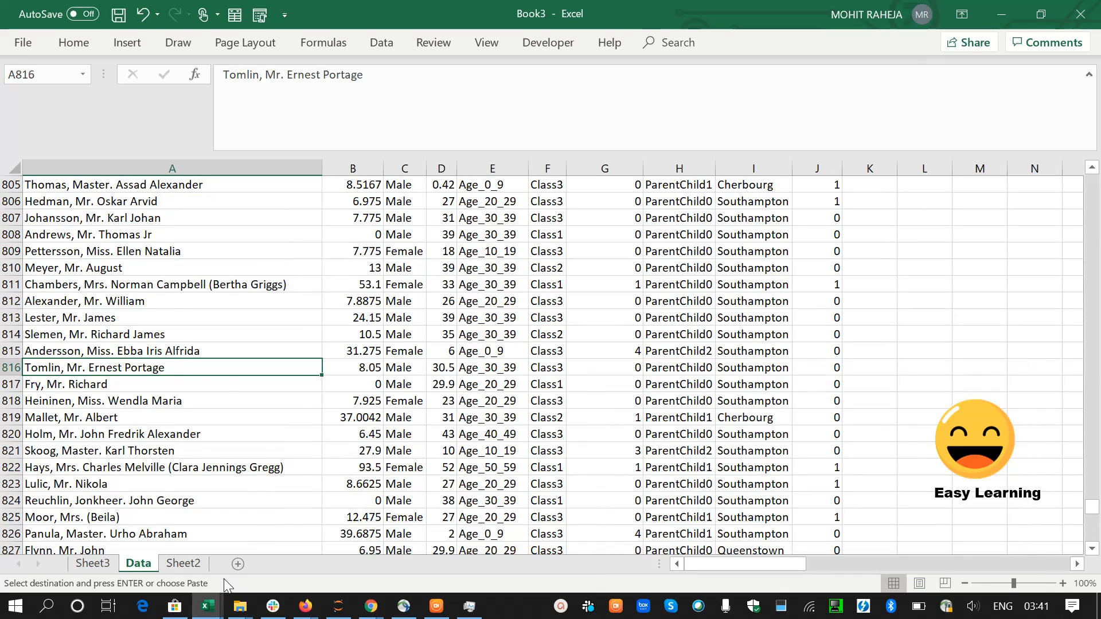
Search column A of the Data sheet for the same name, matching entire cell contents.
key("ctrl+Page_Up")
key("ctrl+space")
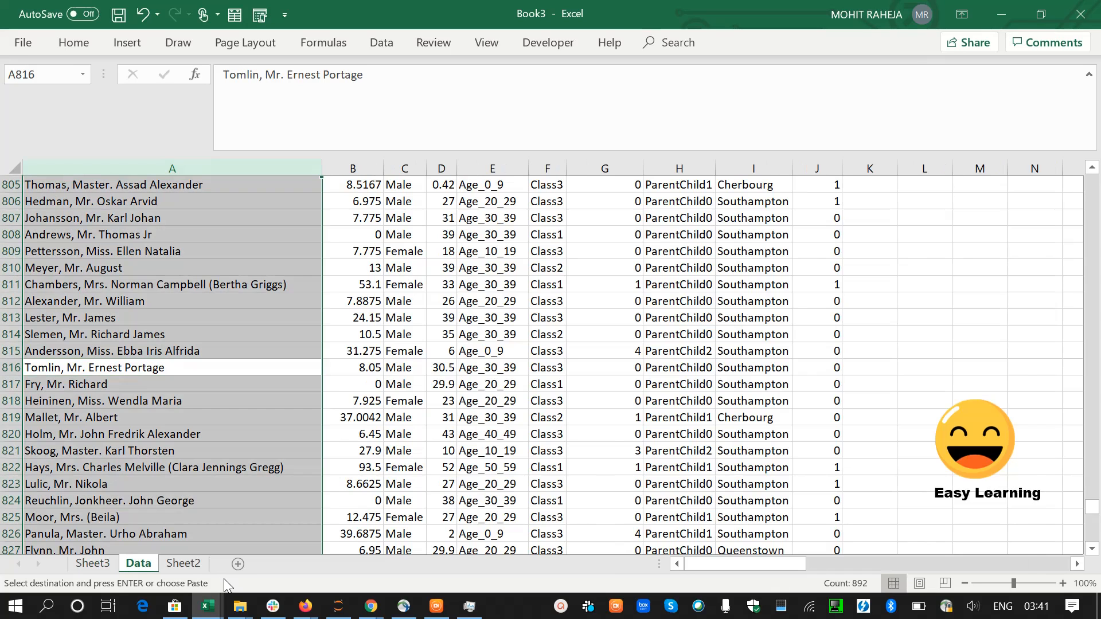
key("ctrl+f")
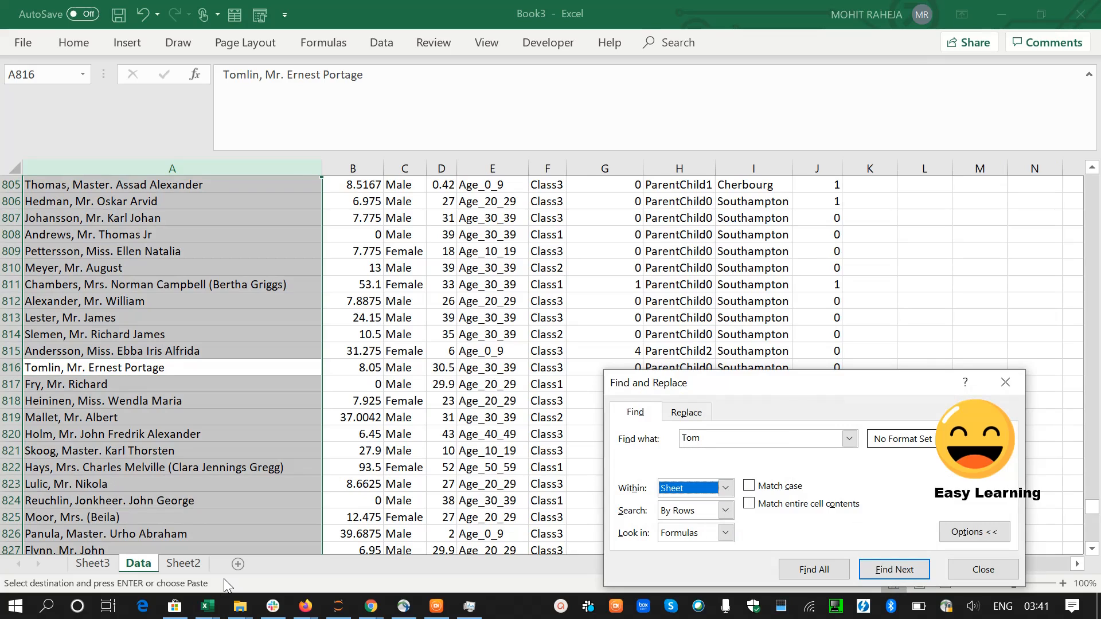
key("Tab")
key("Tab")
key("Tab")
key("Tab")
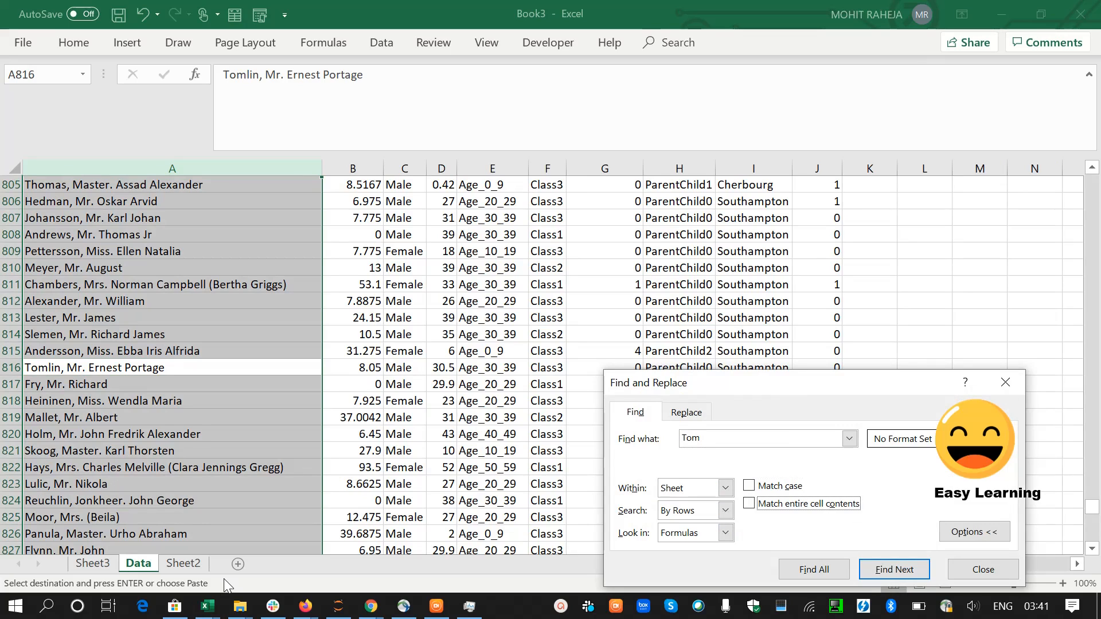
key("space")
key("Return")
key("Return")
key("Escape")
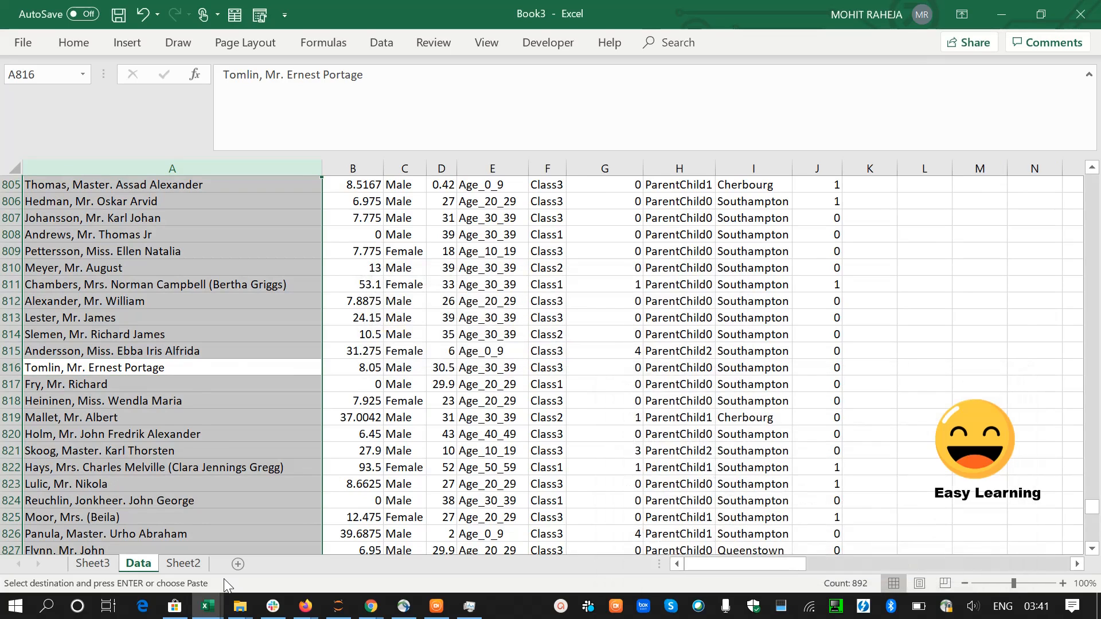
Examine the Age lookup in B24 of Sheet3 and compare the name in A24 with the start of the Data sheet.
key("ctrl+Page_Up")
key("Down")
key("Right")
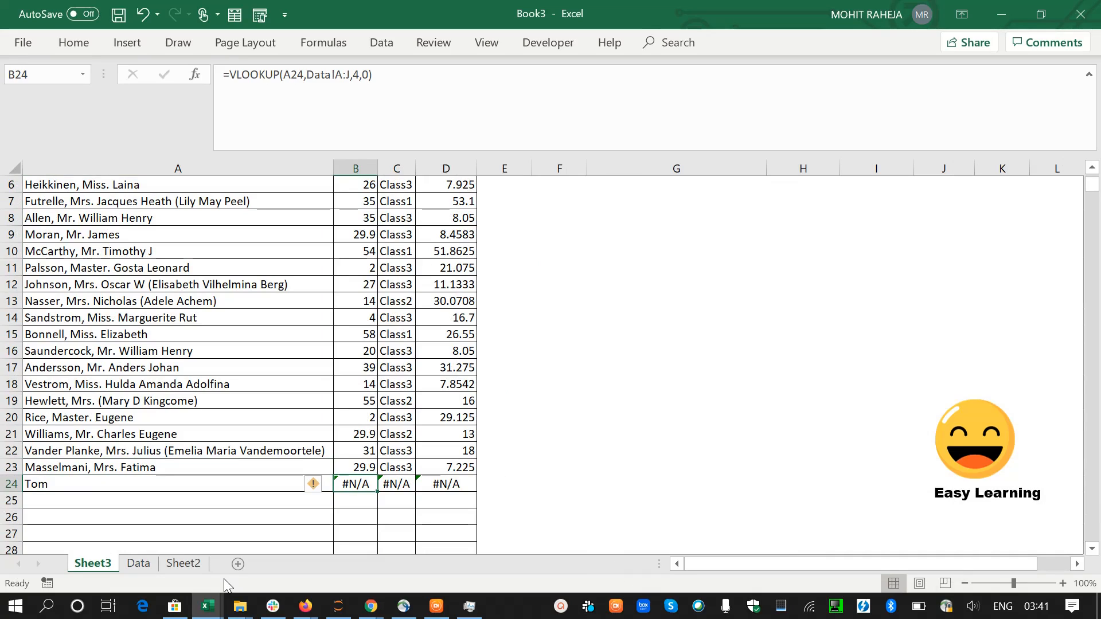
key("Left")
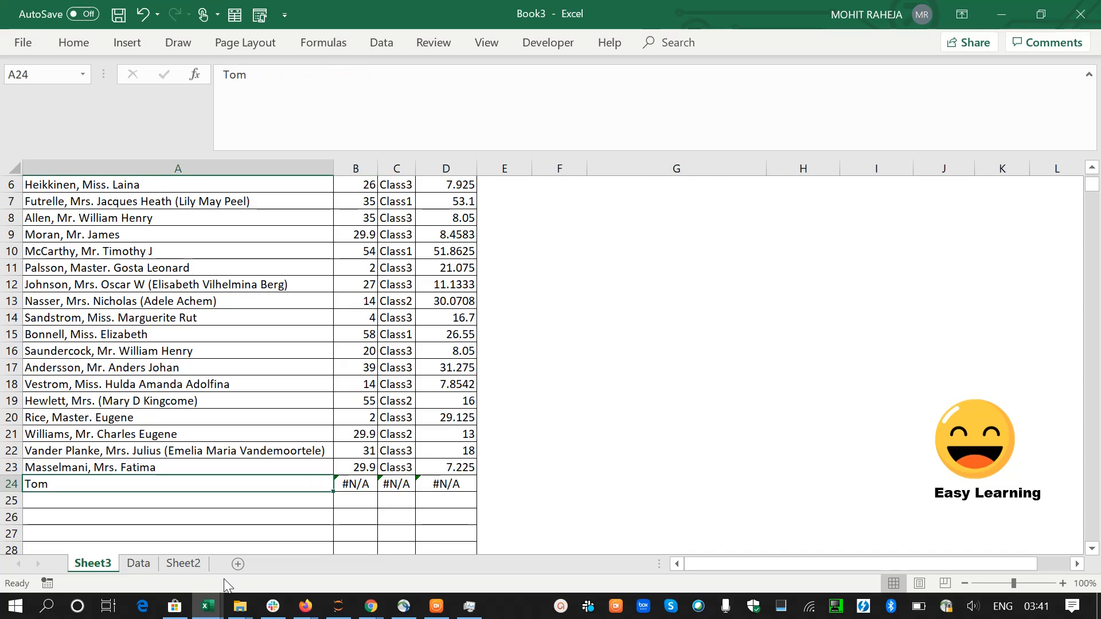
key("ctrl+Page_Down")
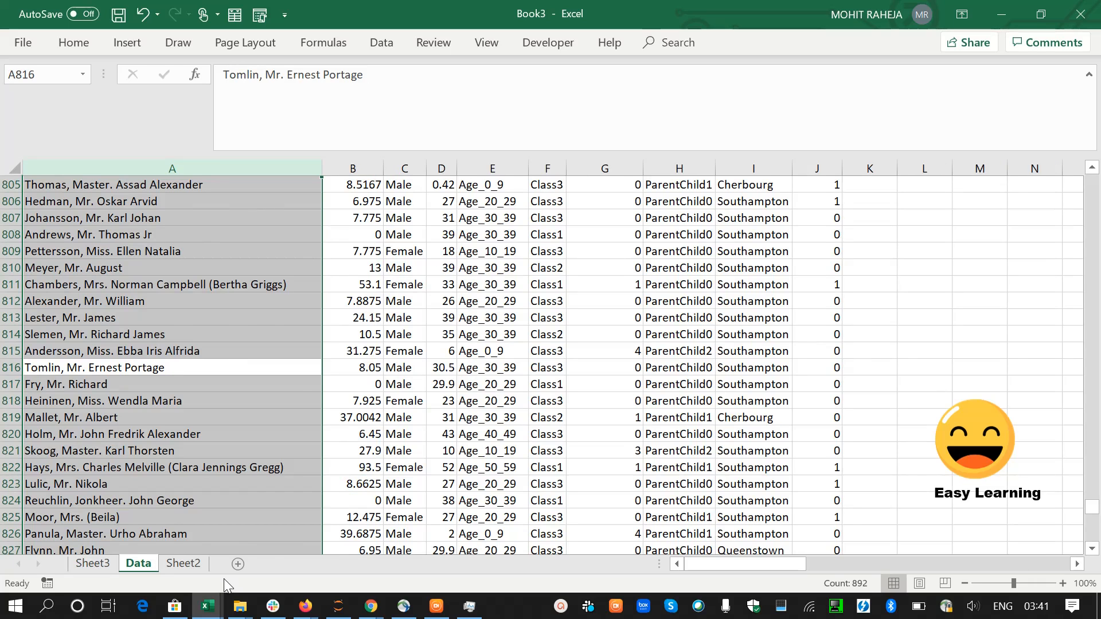
key("ctrl+Home")
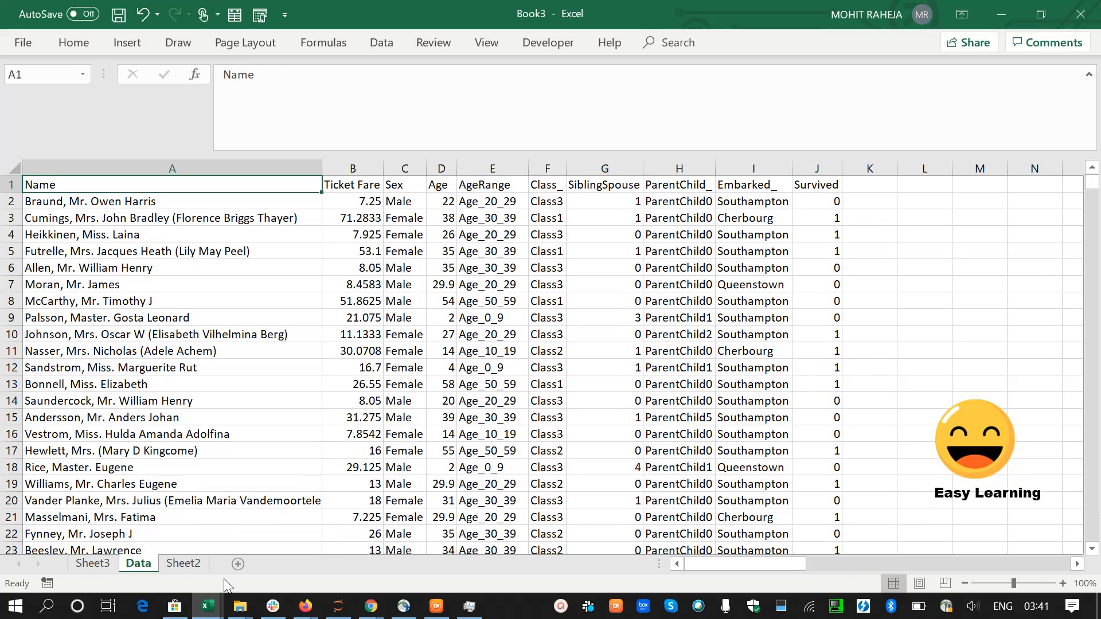
key("ctrl+Page_Up")
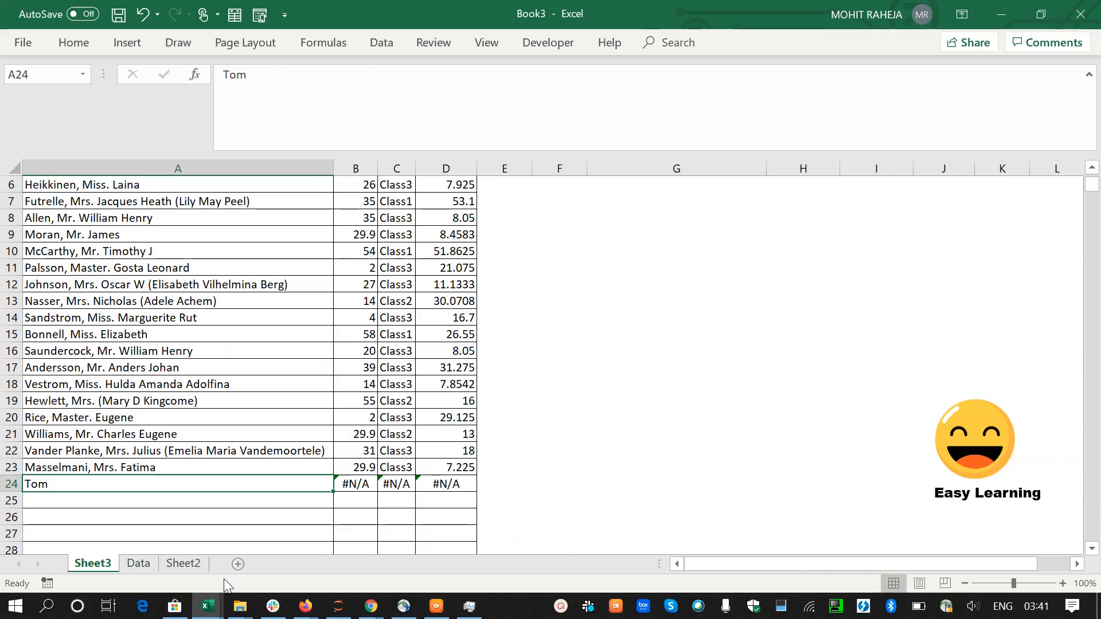
key("Right")
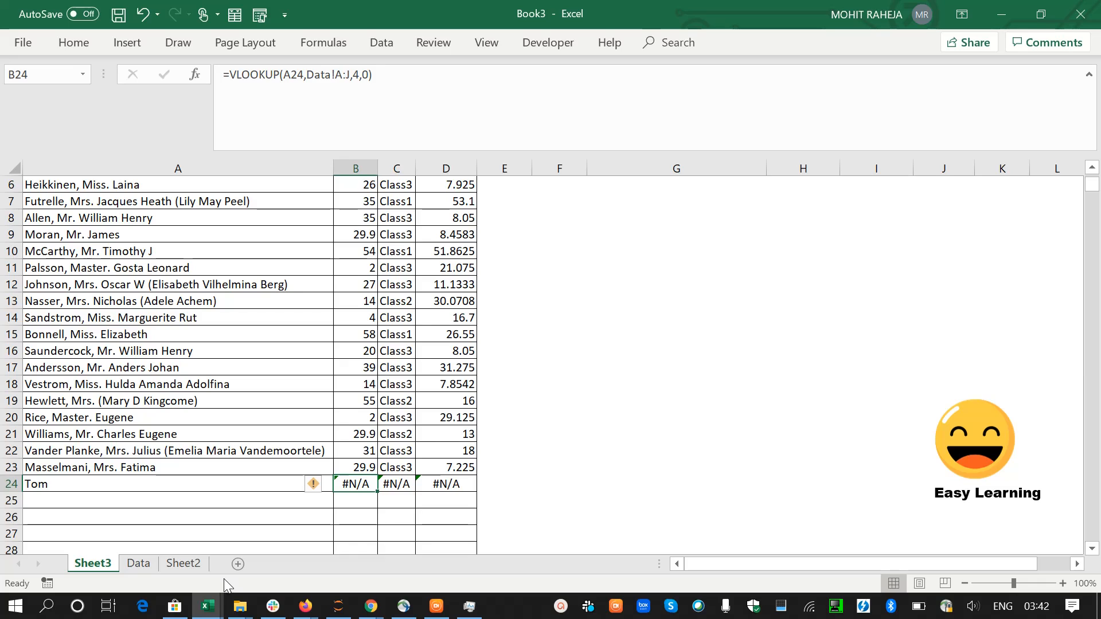
Misspell the function name in the B24 Age formula of Sheet3 as VLOOUP.
key("F2")
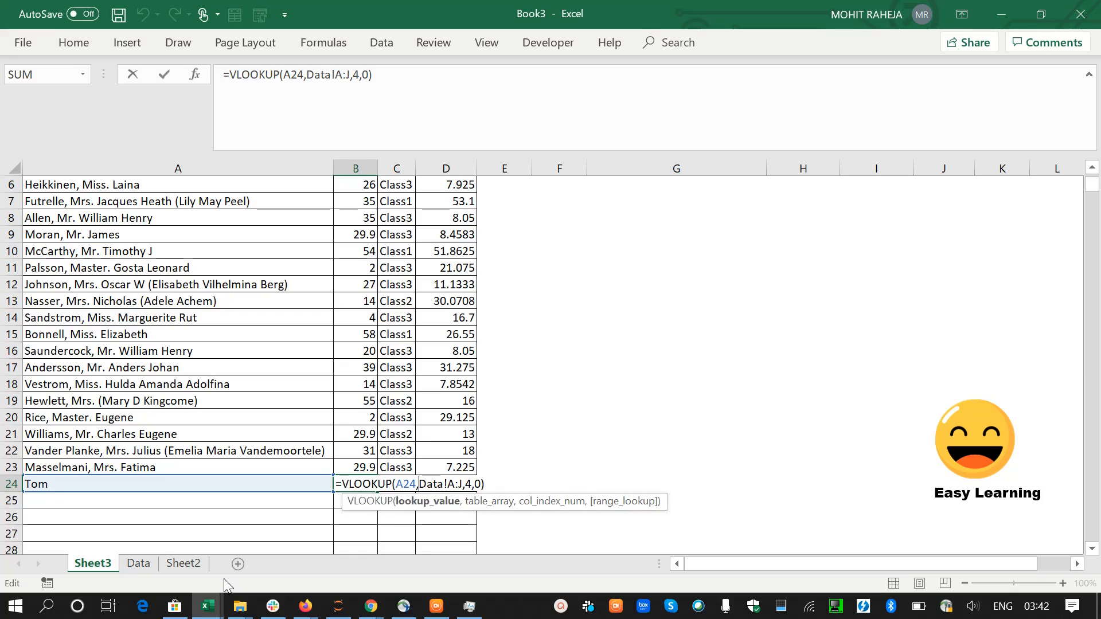
key("Left")
key("Left")
key("Left")
key("Left")
key("Left")
key("Left")
key("Left")
key("BackSpace")
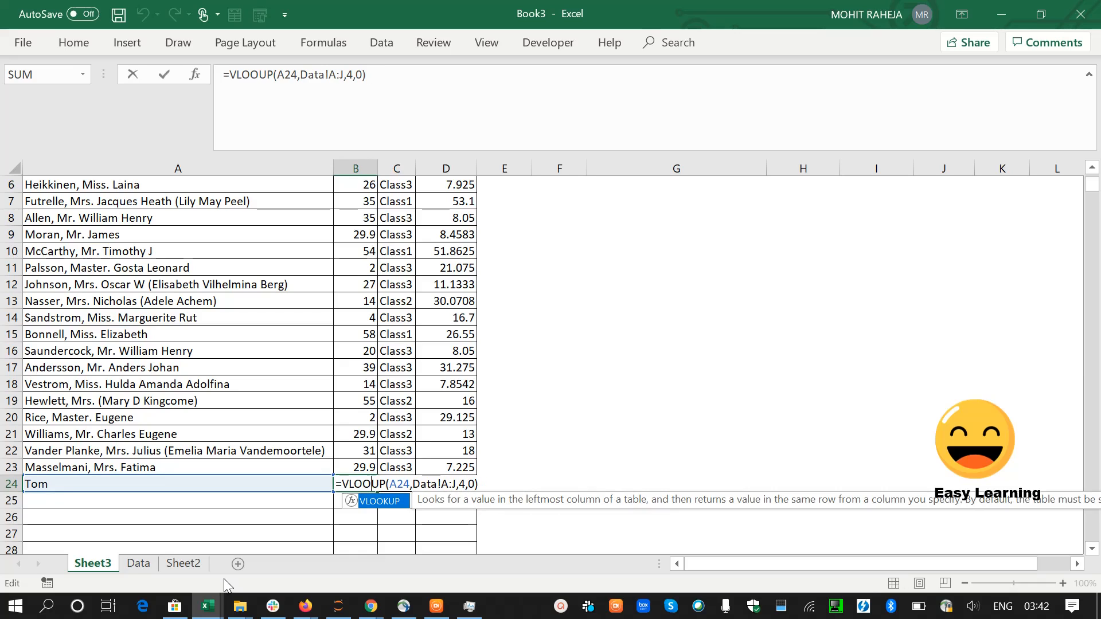
key("Return")
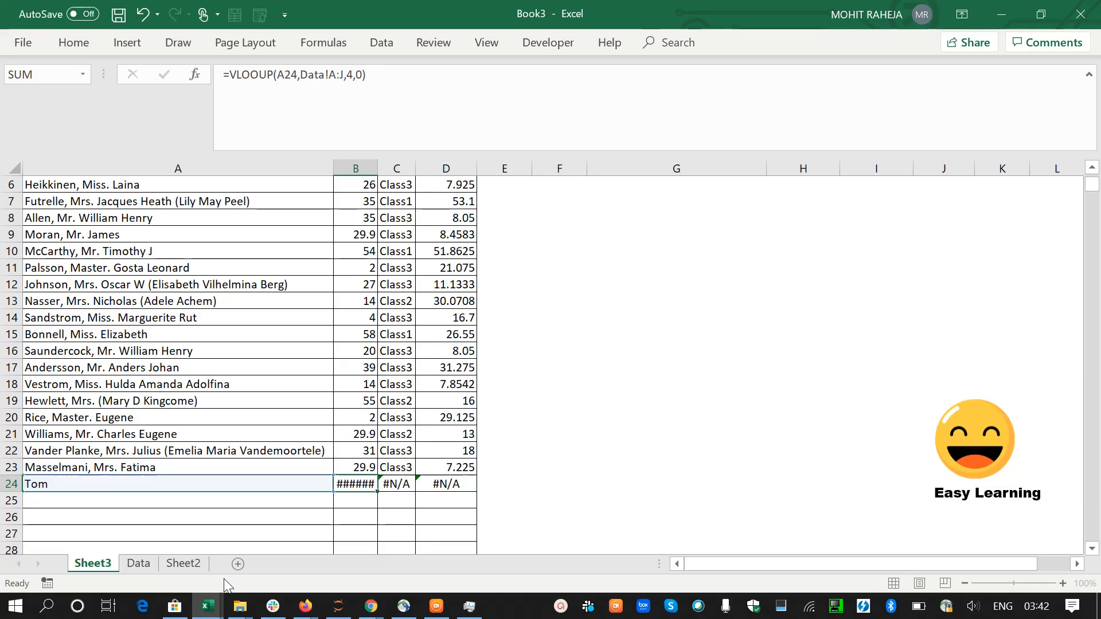
key("Up")
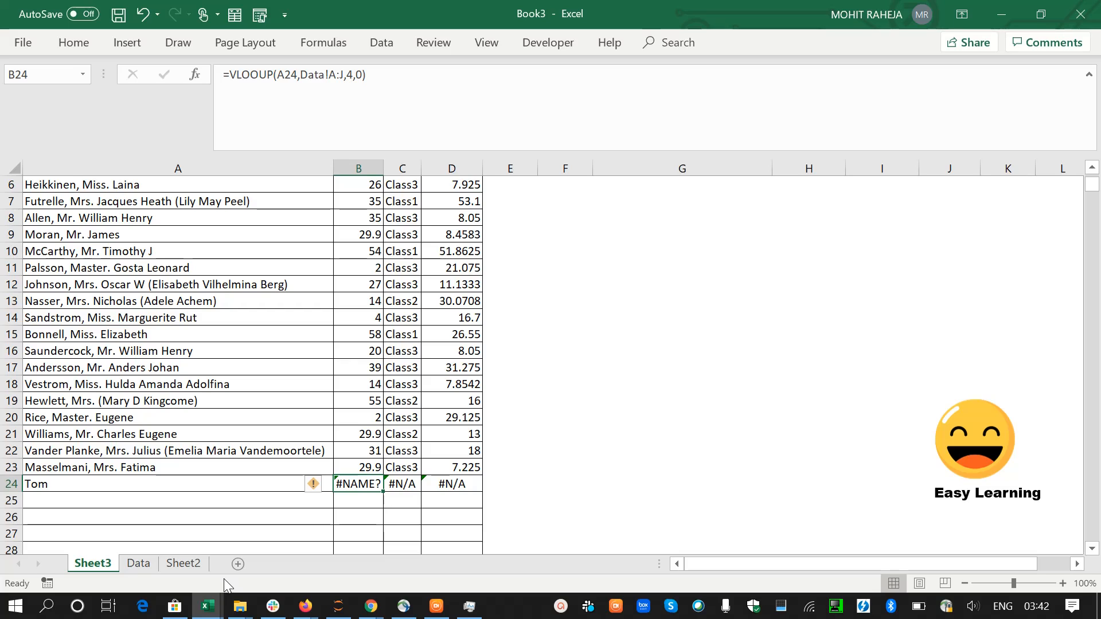
Correct the function name in the B24 formula to VLOOKUP.
left_click(262, 77)
type("K")
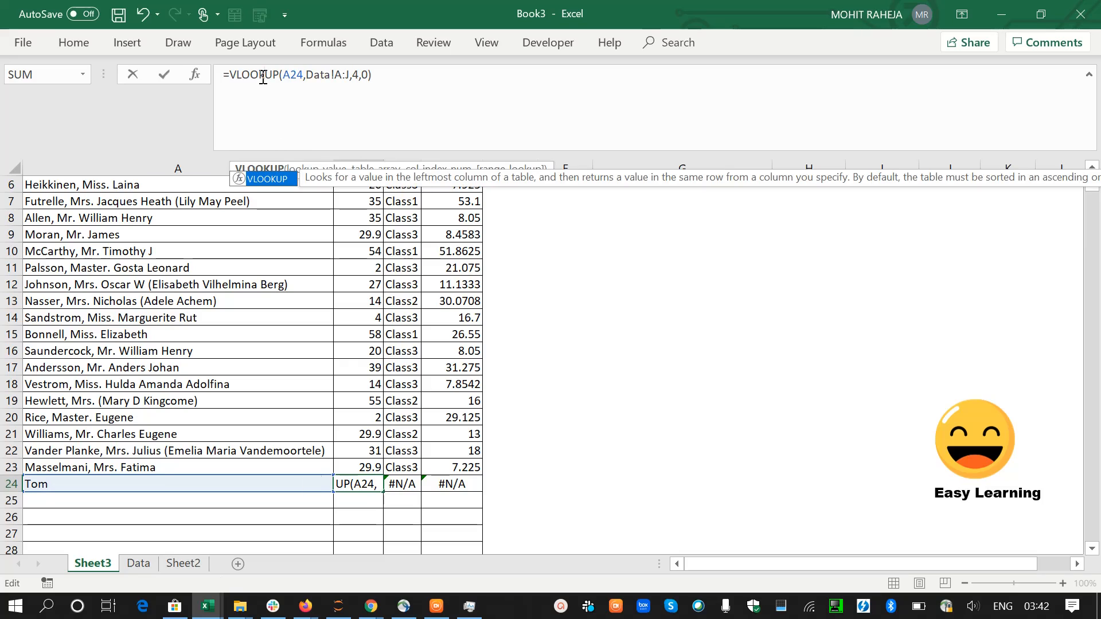
key("Return")
key("Up")
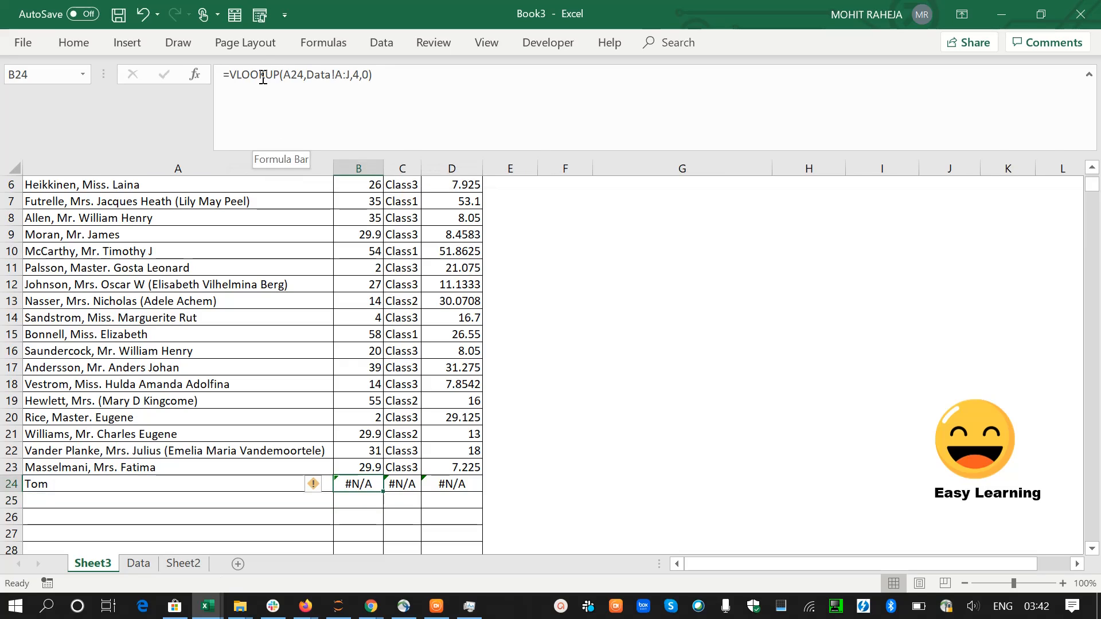
Examine the B24 formula's arguments against the ten header columns of the Data sheet.
left_click(262, 77)
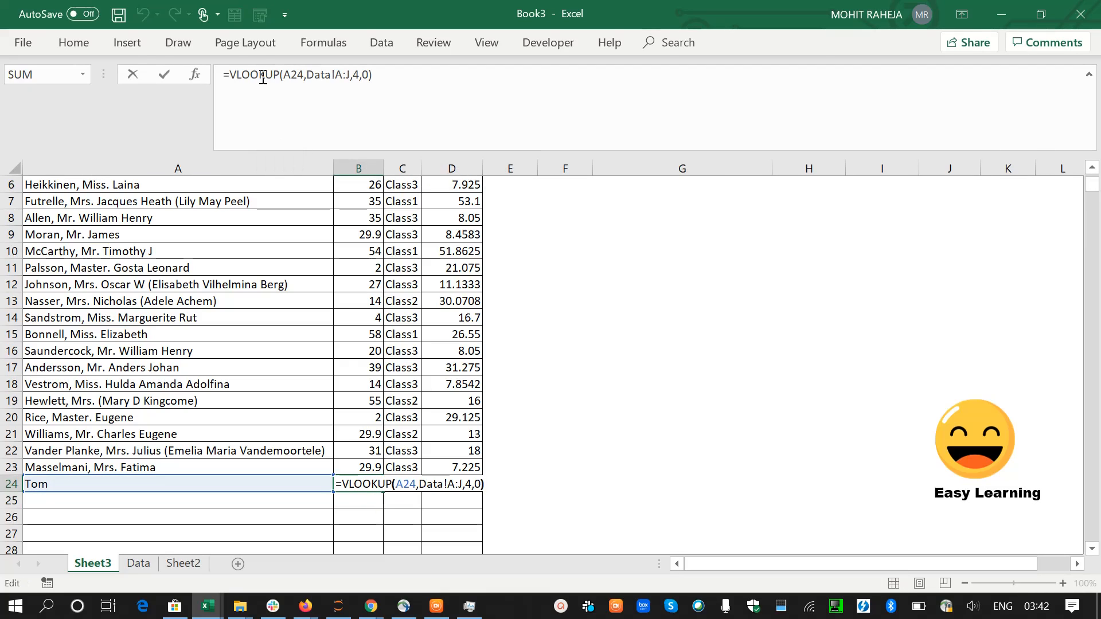
key("ctrl+Return")
key("ctrl+Page_Down")
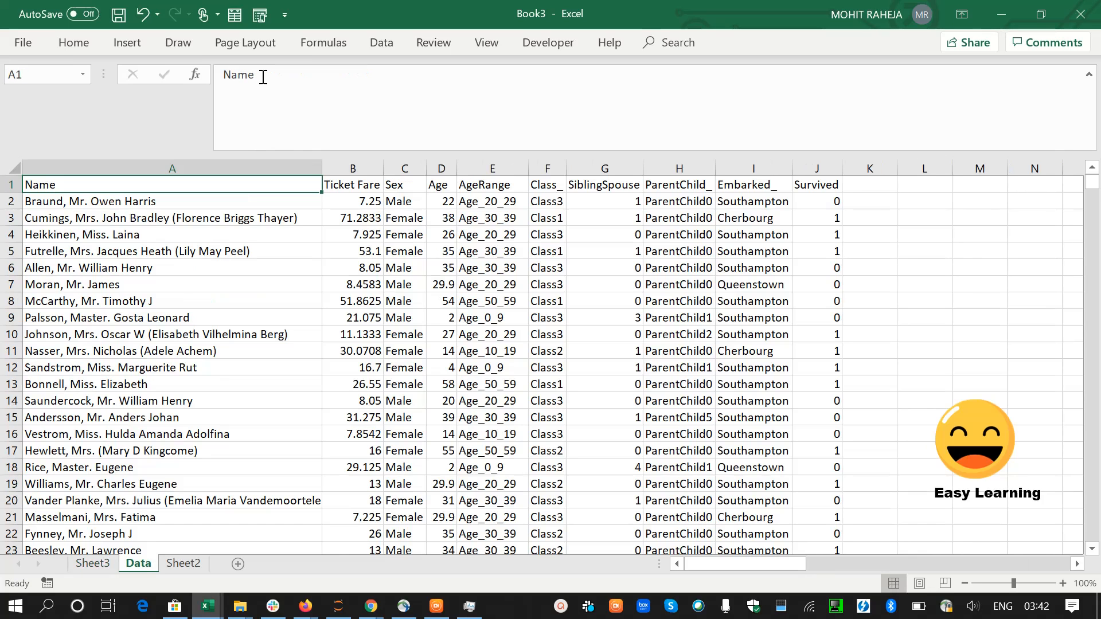
key("ctrl+shift+Right")
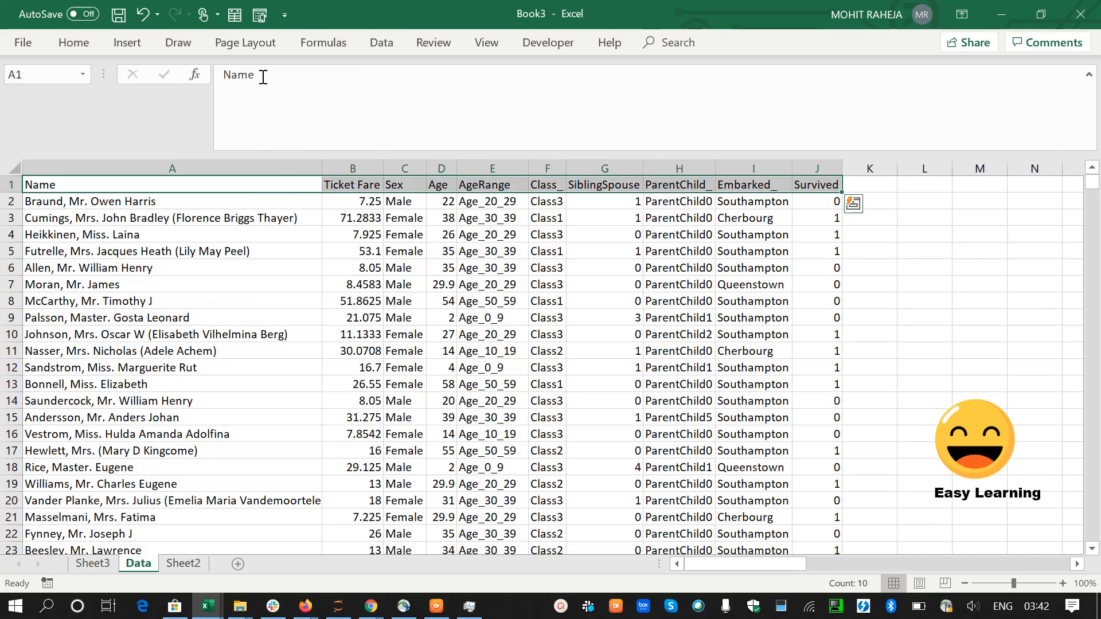
key("ctrl+Page_Up")
key("F2")
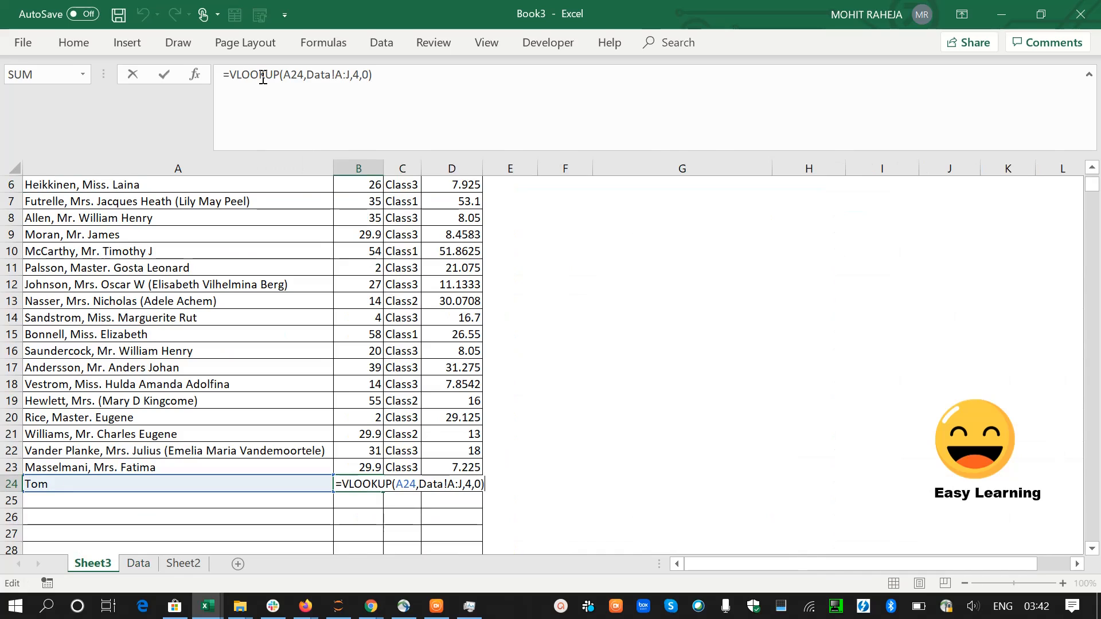
key("Left")
key("Left")
key("Escape")
Set the column index in the B4 Age formula of Sheet3 to 14.
key("ctrl+Up")
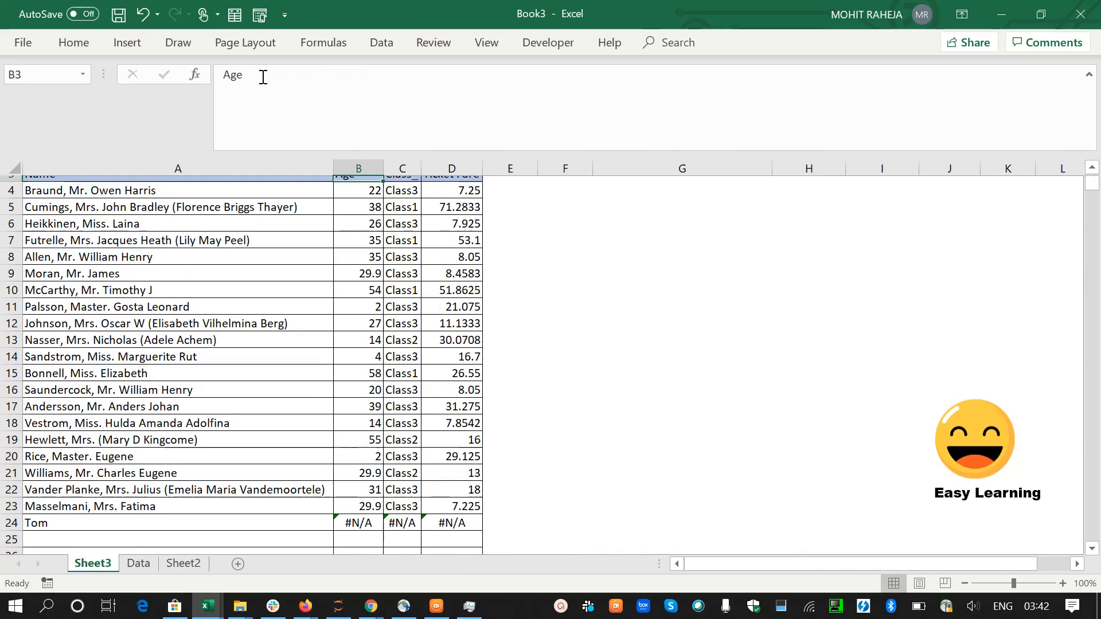
key("Down")
key("F2")
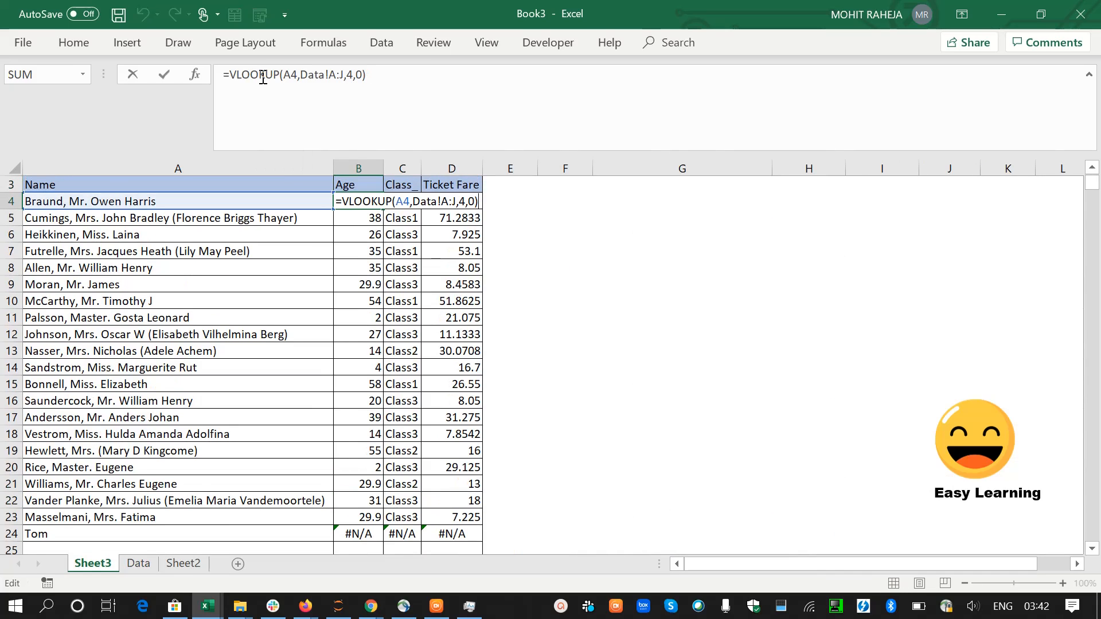
key("Left")
key("Left")
key("Left")
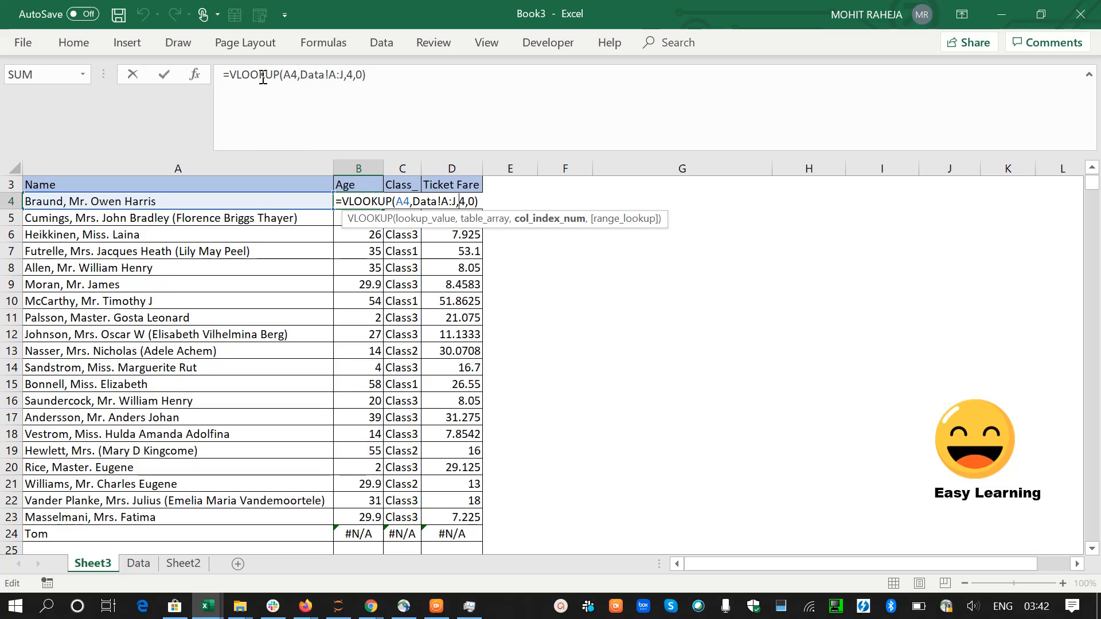
type("1")
key("ctrl+Return")
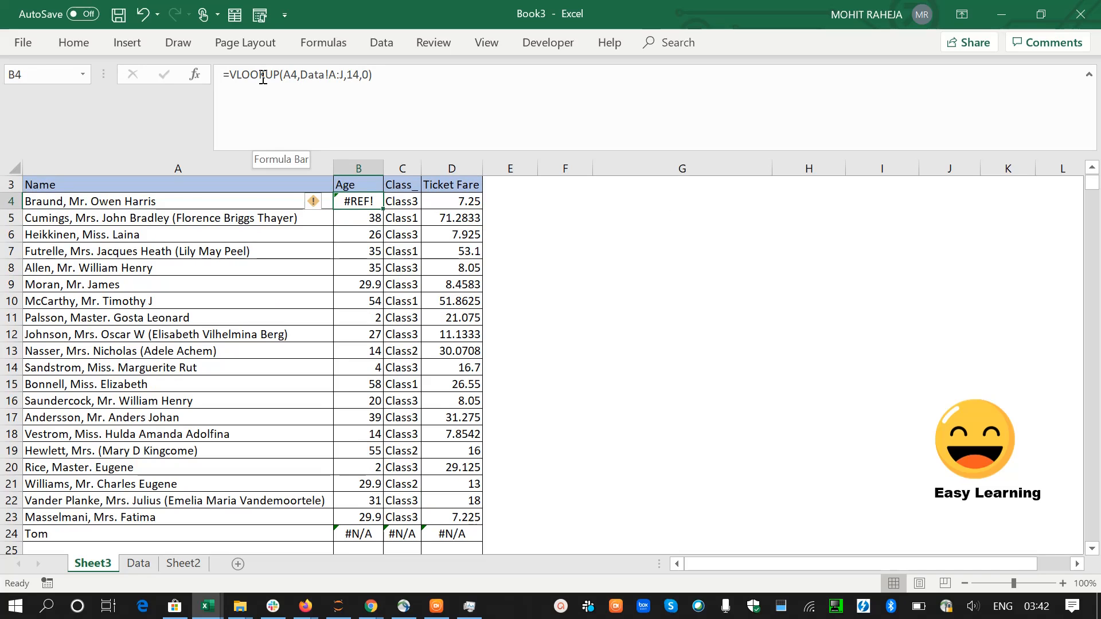
Compare the column index in B4's formula with the header row of the Data sheet.
key("F2")
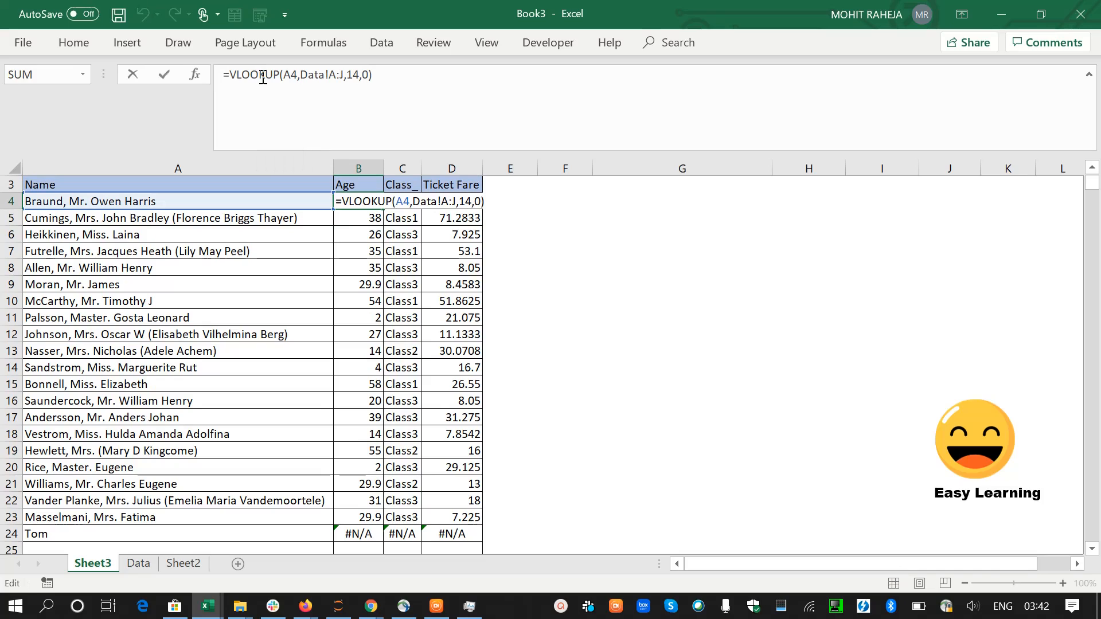
key("Left")
key("Left")
key("Left")
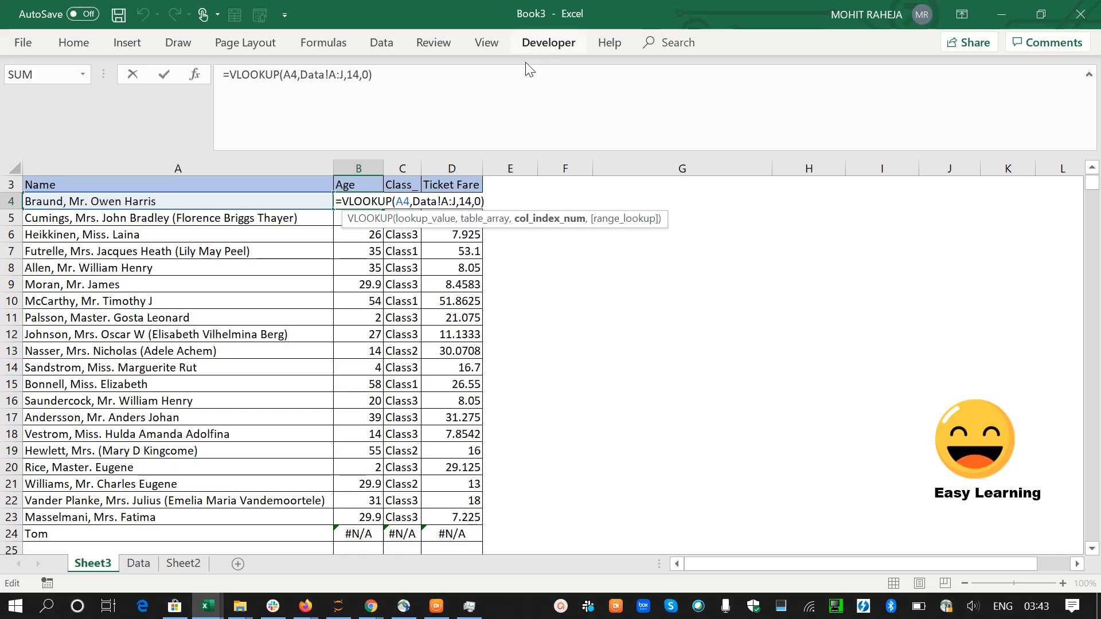
key("ctrl+Return")
key("ctrl+Page_Down")
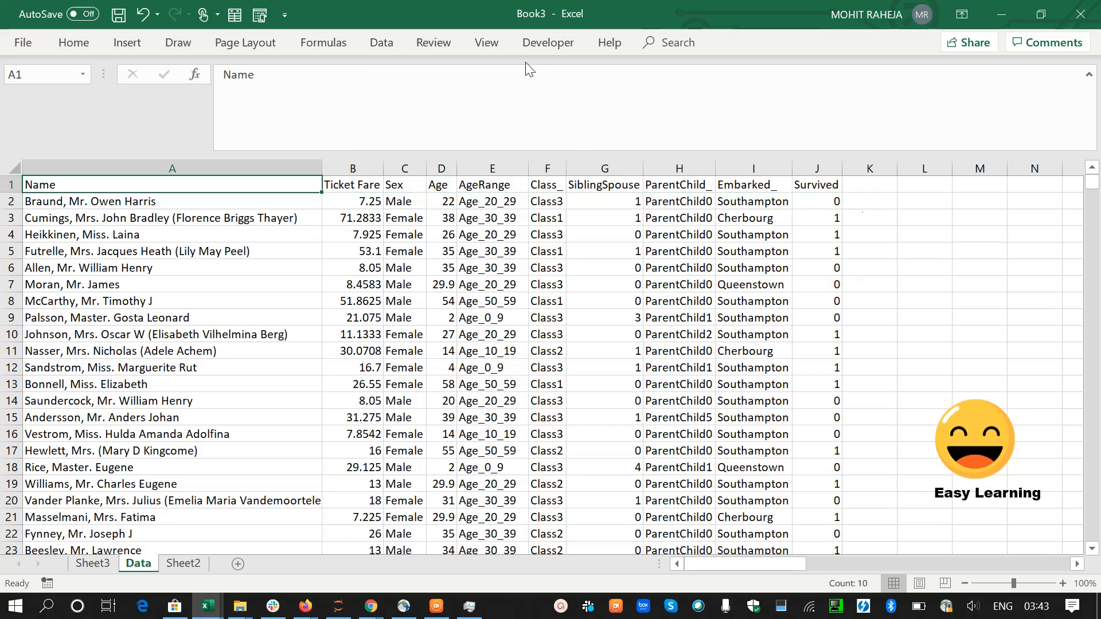
key("ctrl+shift+Right")
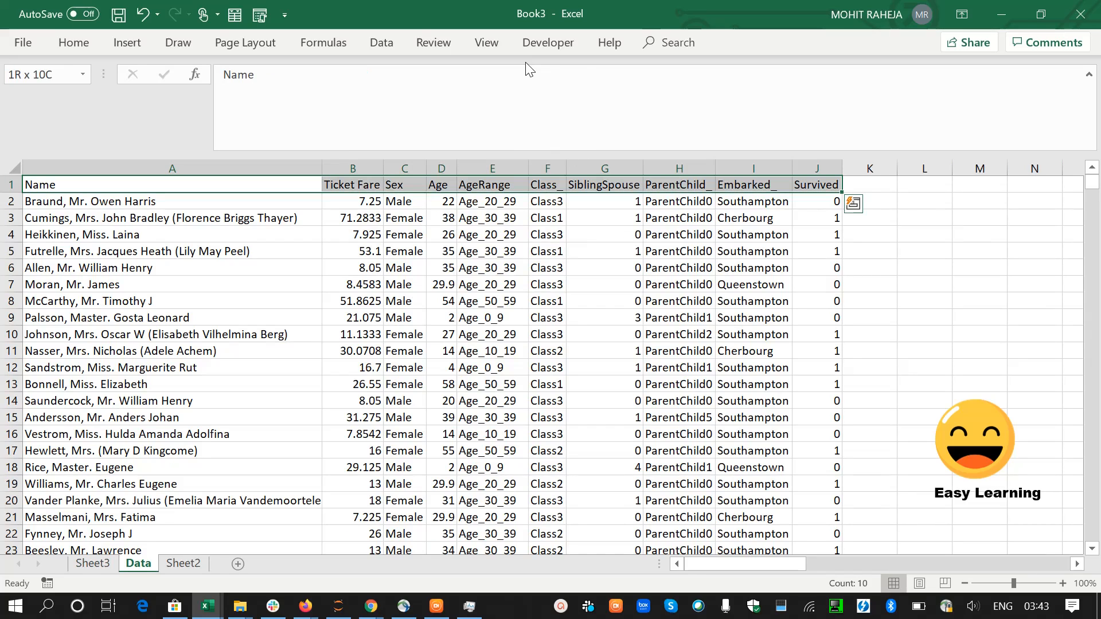
key("ctrl+Page_Up")
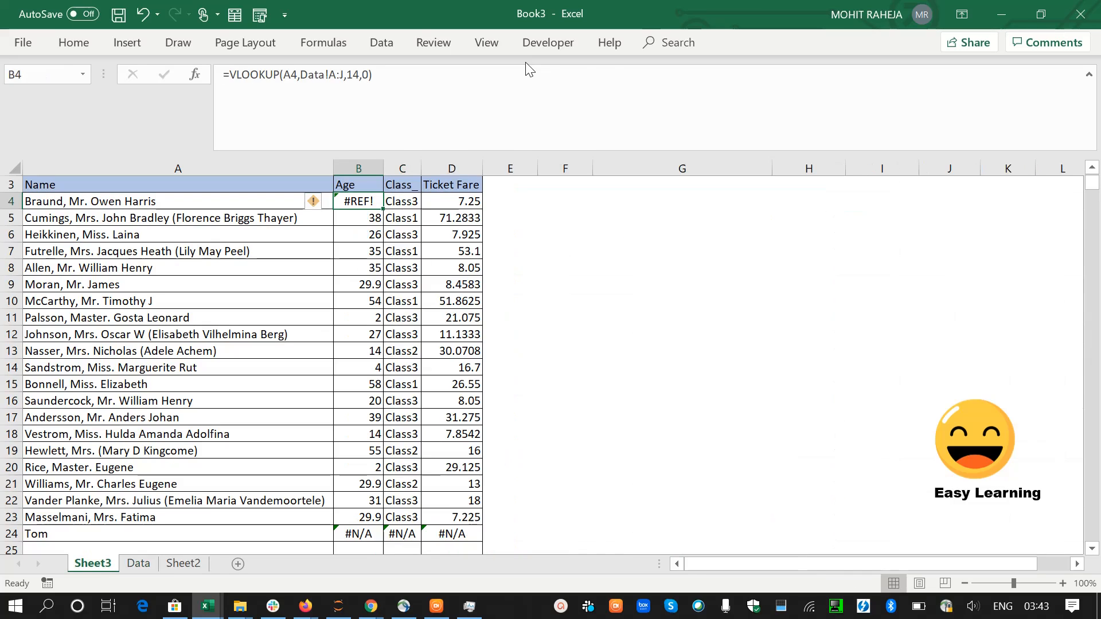
Examine the table range and column index in B4's formula and step through the first headers of the Data sheet.
key("F2")
key("Left")
key("Left")
key("Left")
key("Left")
key("Left")
key("Left")
key("Left")
key("Left")
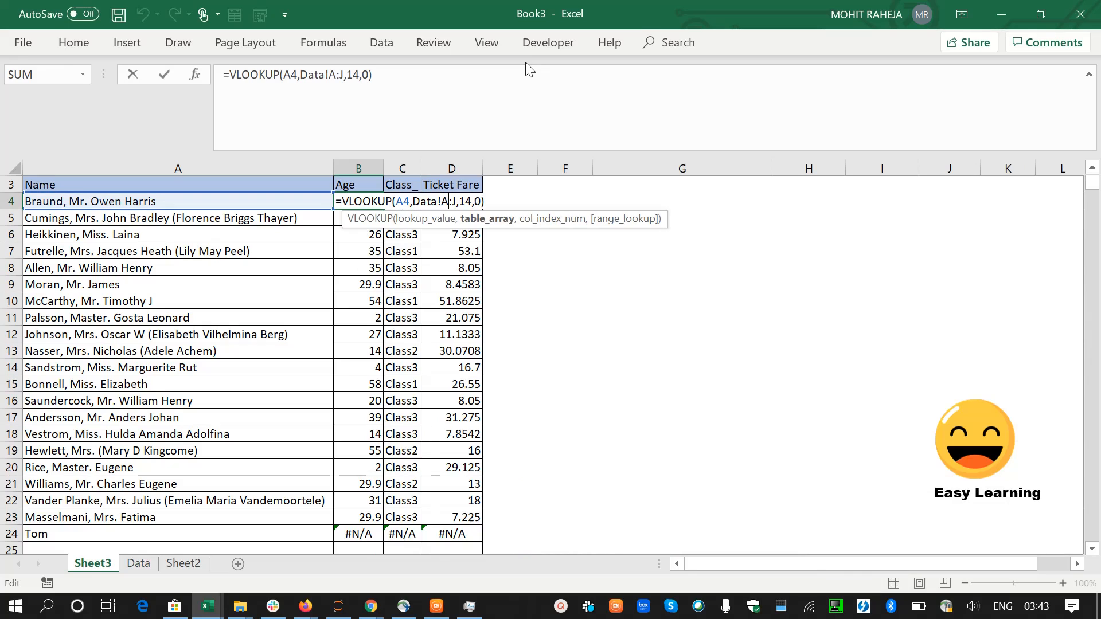
key("Right")
key("Right")
key("Right")
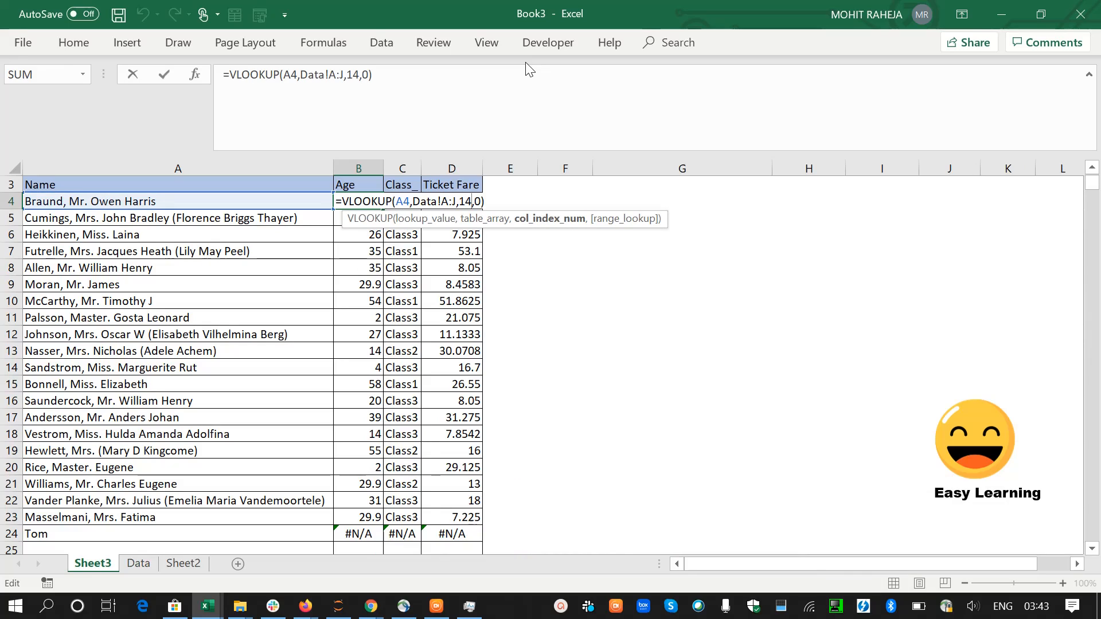
key("Left")
key("Left")
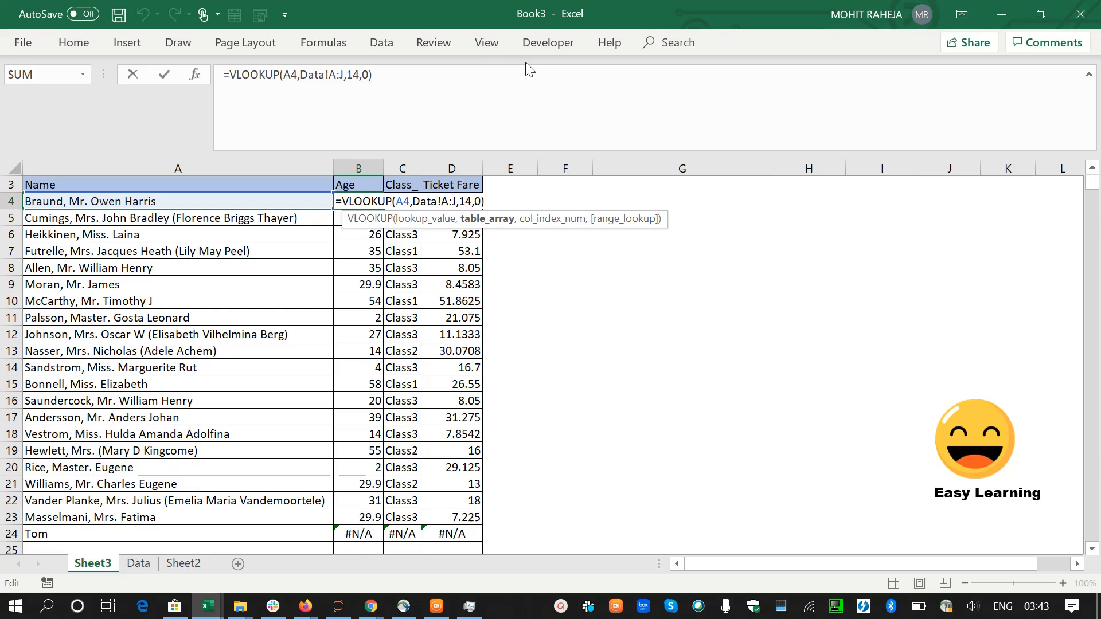
key("Return")
key("ctrl+Page_Down")
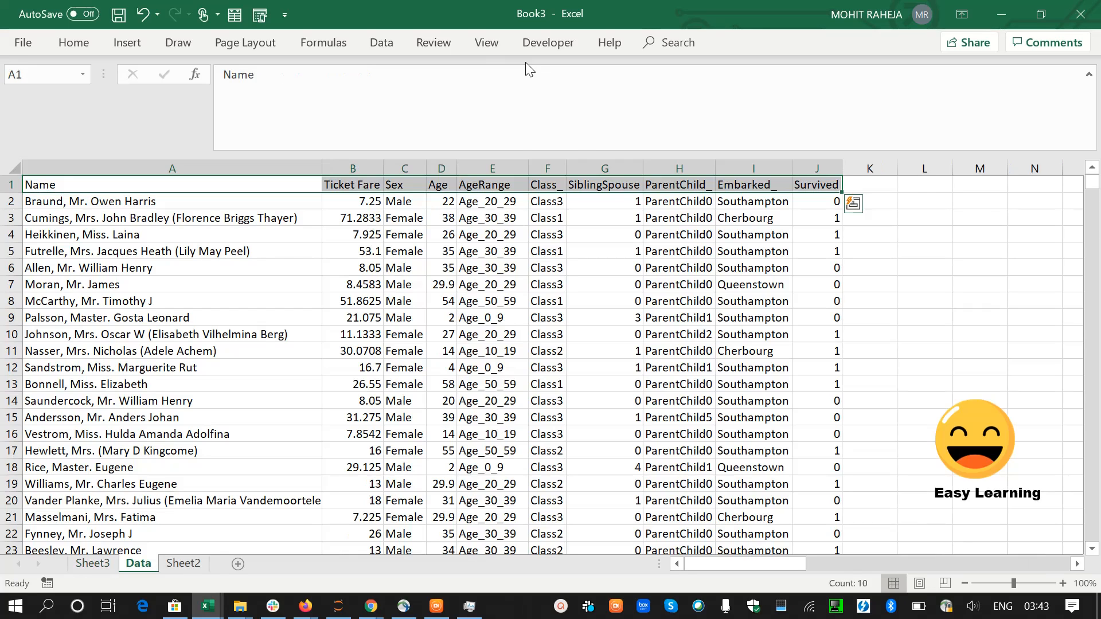
key("Right")
key("Right")
key("Right")
key("Right")
Extend the table range in the B4 formula of Sheet3 to Data!A:P.
key("ctrl+Page_Up")
key("F2")
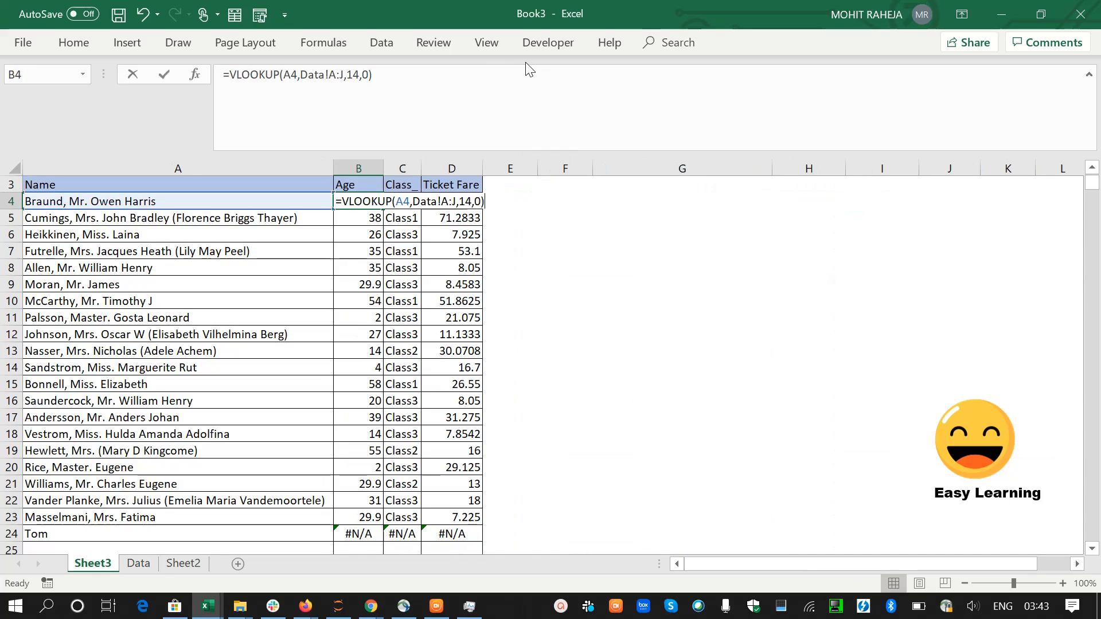
key("Left")
key("Left")
key("Left")
key("Left")
key("Left")
key("Left")
key("BackSpace")
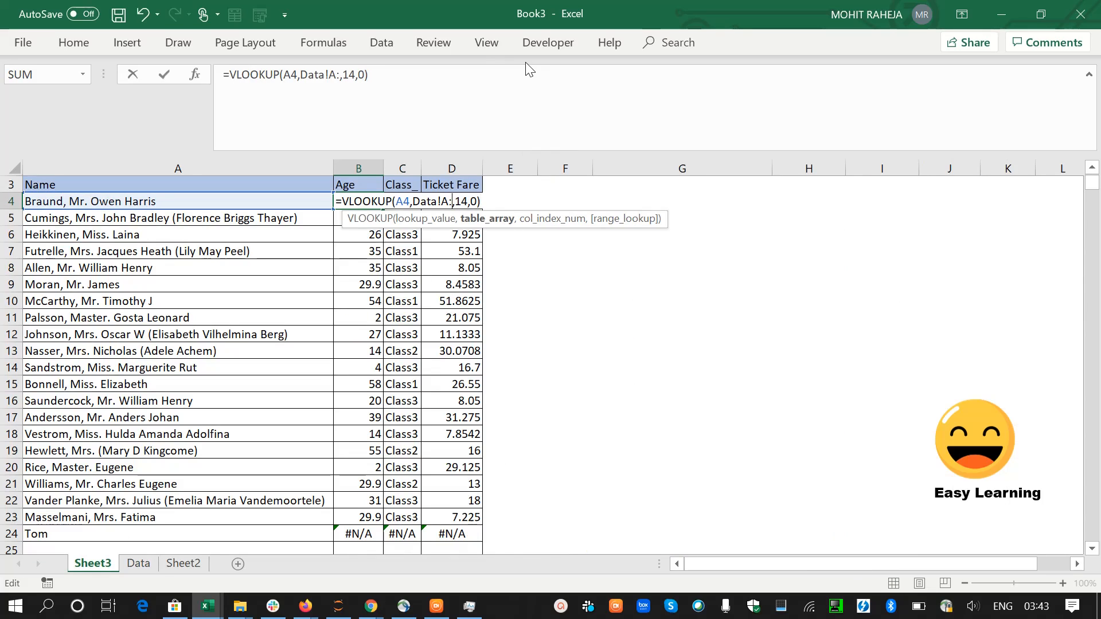
type("p")
key("ctrl+Return")
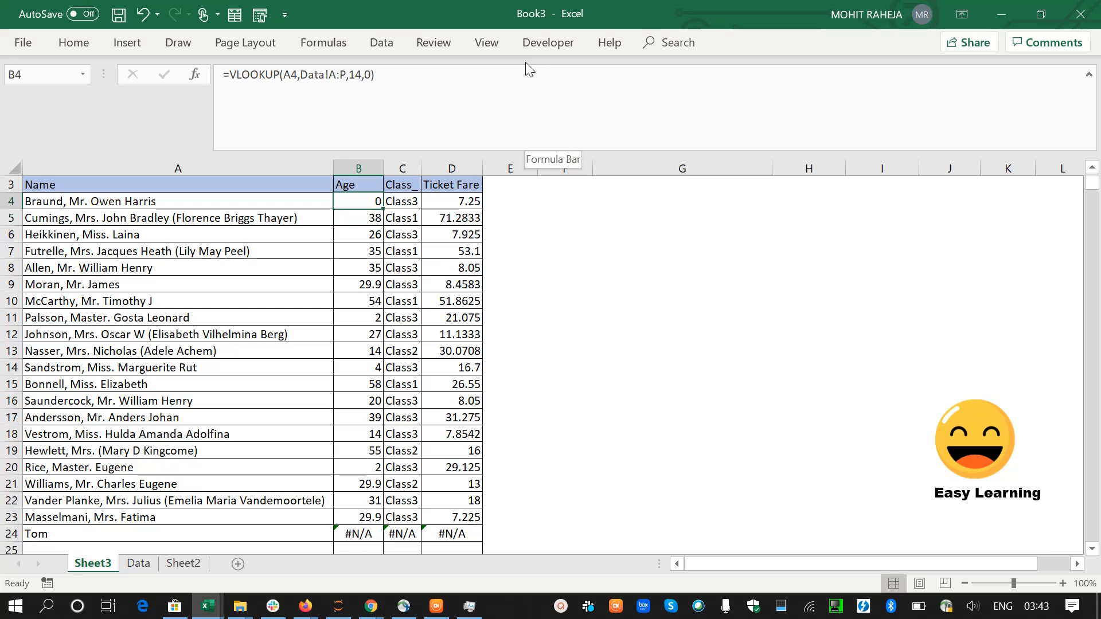
Review the column index in B4 and follow the Data sheet's header row past the last filled column to column O.
key("F2")
key("Left")
key("Left")
key("Left")
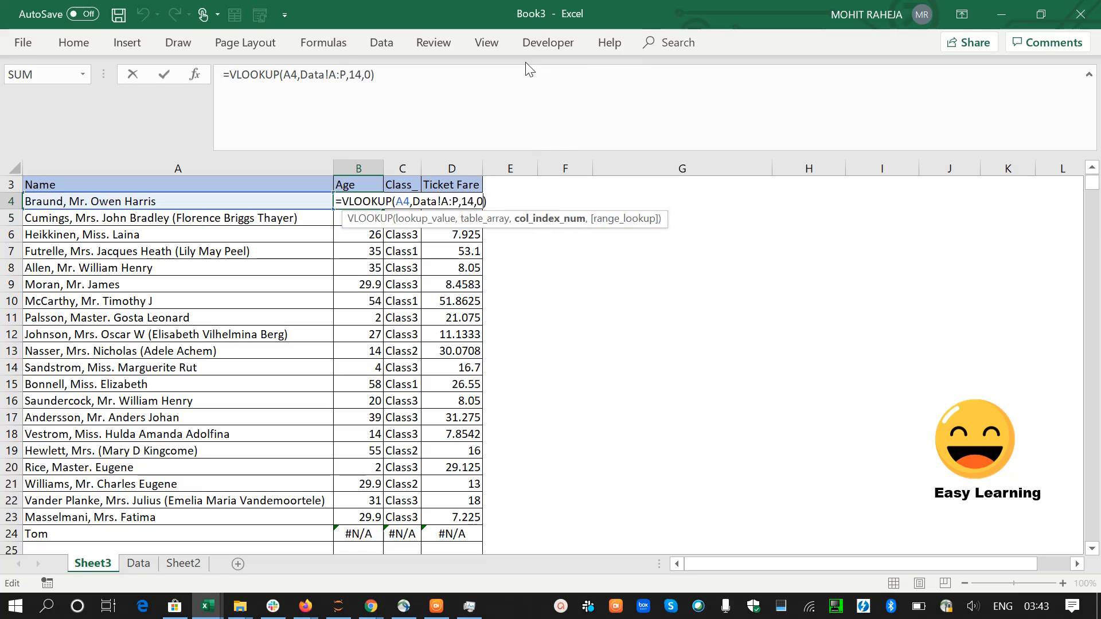
key("Escape")
key("ctrl+Page_Down")
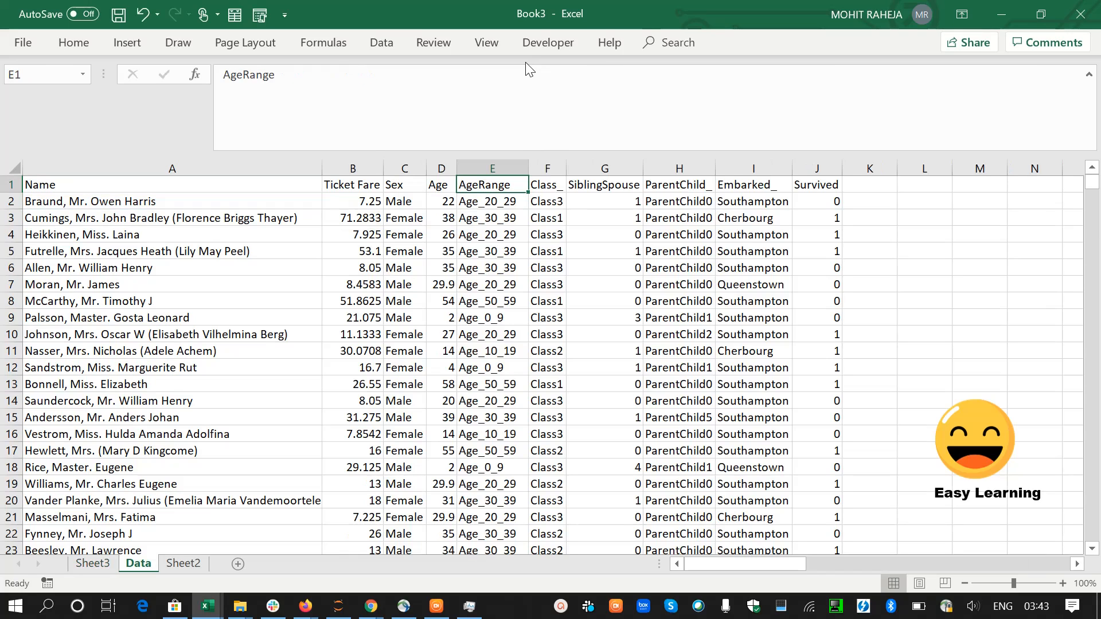
key("Left")
key("ctrl+Left")
key("ctrl+Right")
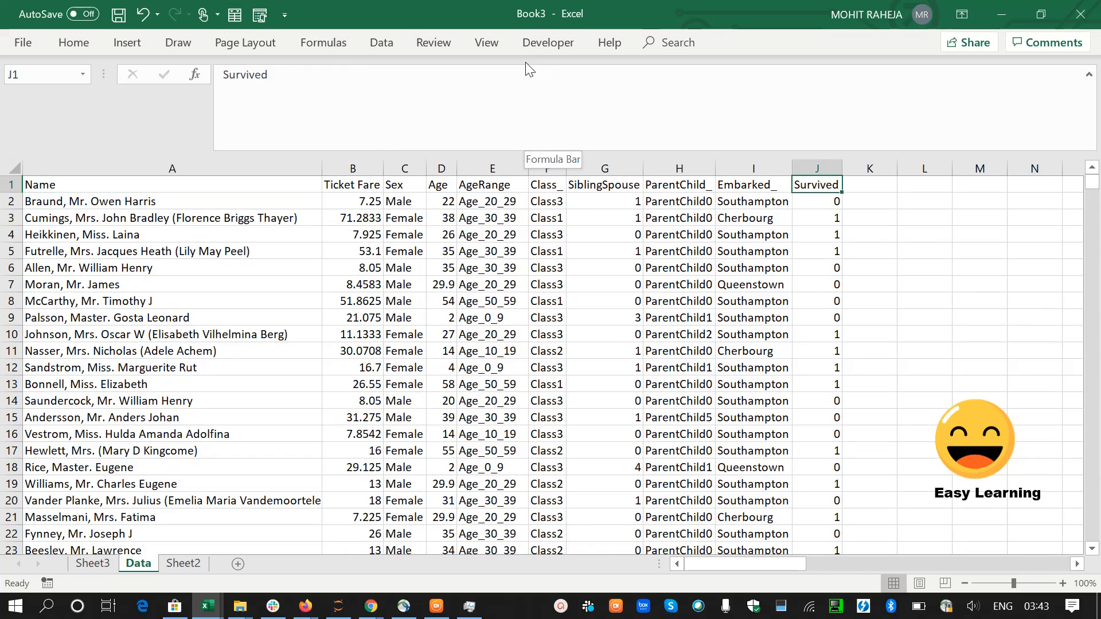
key("Right")
key("Right")
key("Right")
key("Right")
key("Right")
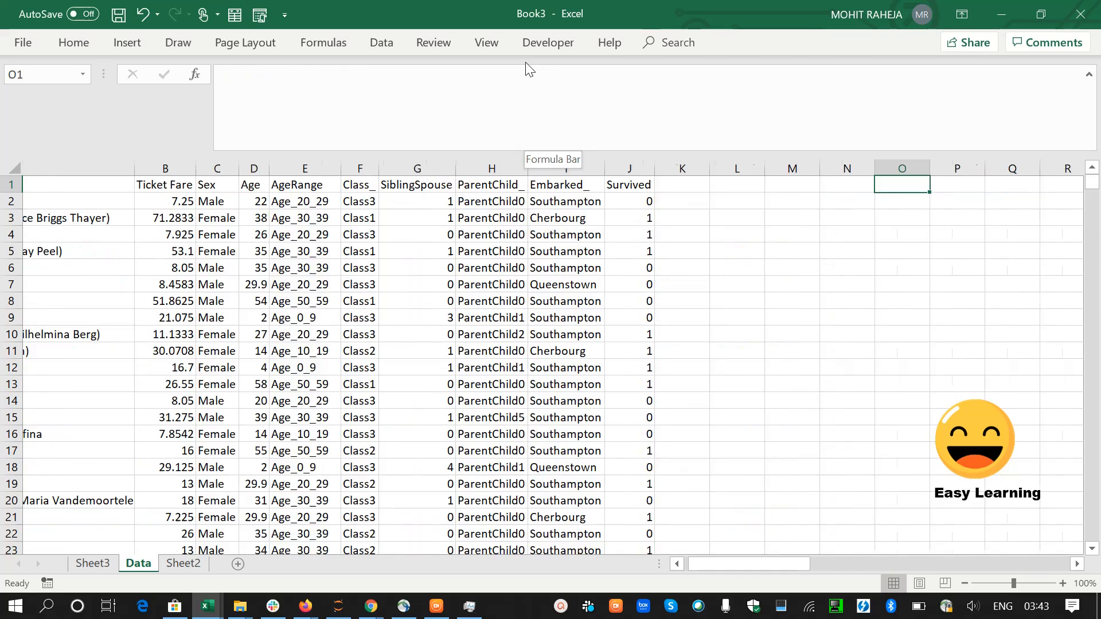
Highlight the Data sheet range A1:O26 including the empty columns, and return to the Survived header.
key("shift+Down")
key("shift+Down")
key("shift+Down")
key("shift+Down")
key("shift+Down")
key("shift+Down")
key("shift+Down")
key("shift+Down")
key("shift+Down")
key("shift+Down")
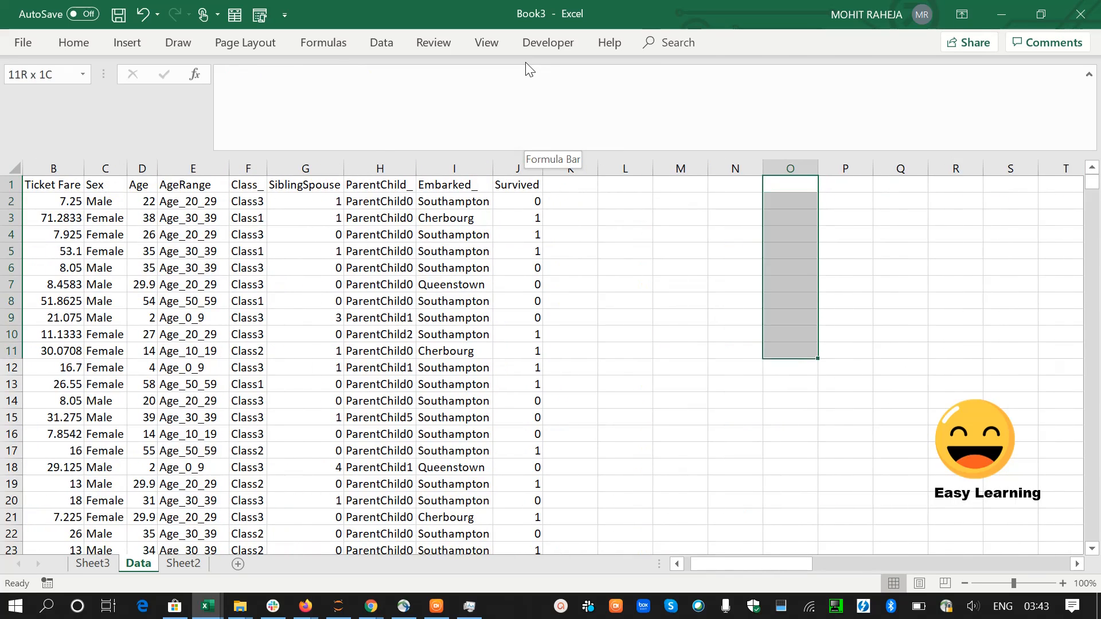
key("shift+Down")
key("shift+Down")
key("shift+Down")
key("shift+Down")
key("shift+Down")
key("shift+Down")
key("shift+Down")
key("shift+Down")
key("shift+Down")
key("shift+Down")
key("shift+Down")
key("shift+Down")
key("shift+Down")
key("shift+Down")
key("shift+Down")
key("ctrl+shift+Left")
key("ctrl+shift+Left")
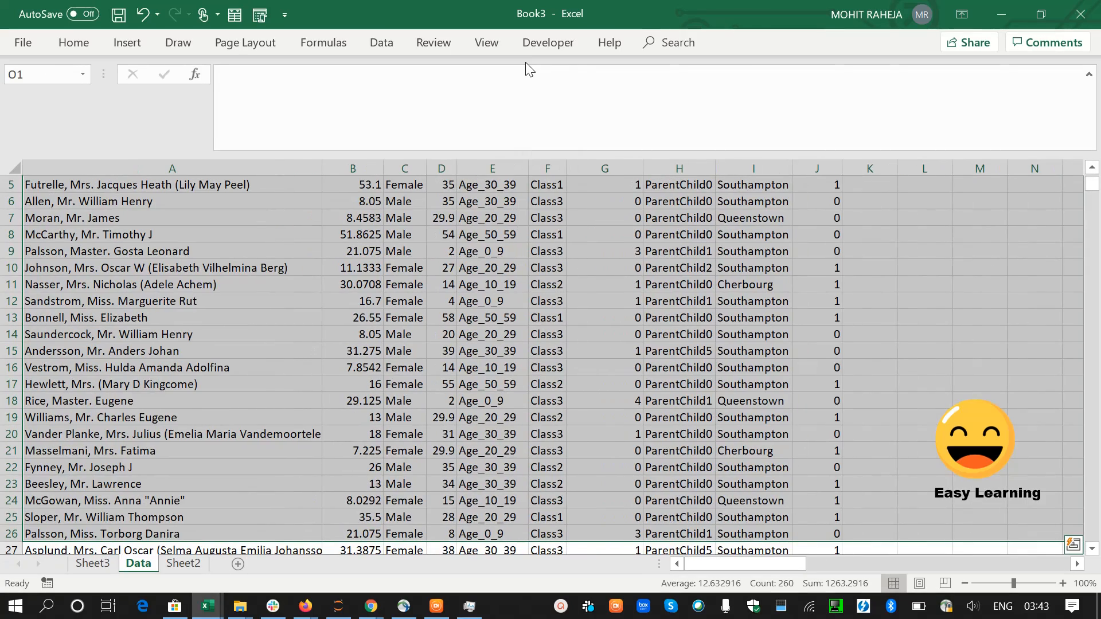
key("shift+Tab")
key("Right")
key("Left")
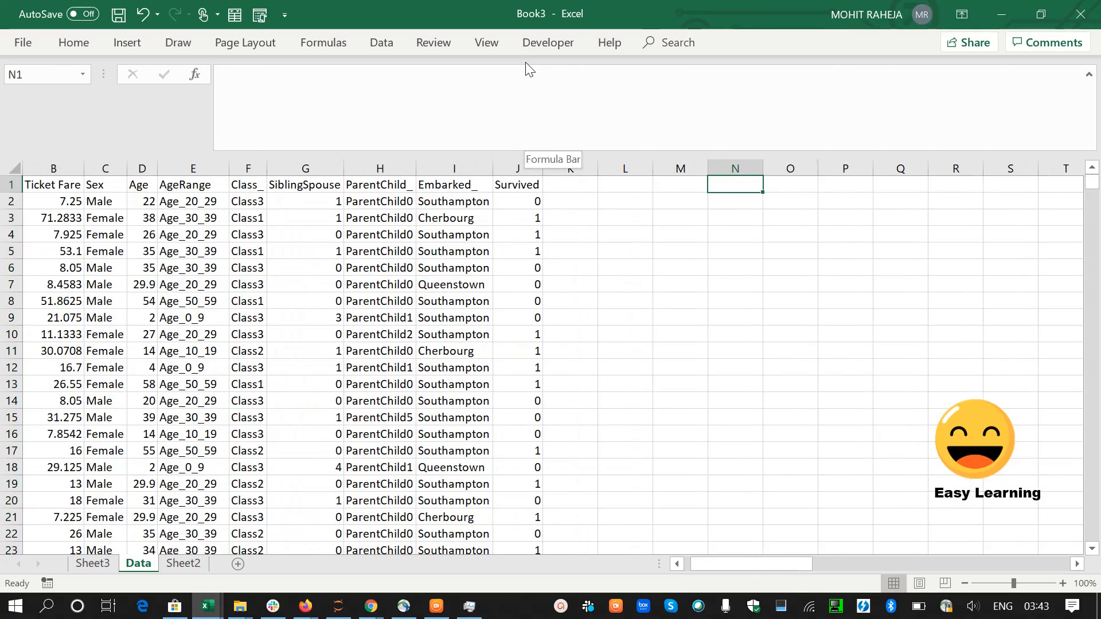
key("ctrl+Left")
key("ctrl+Left")
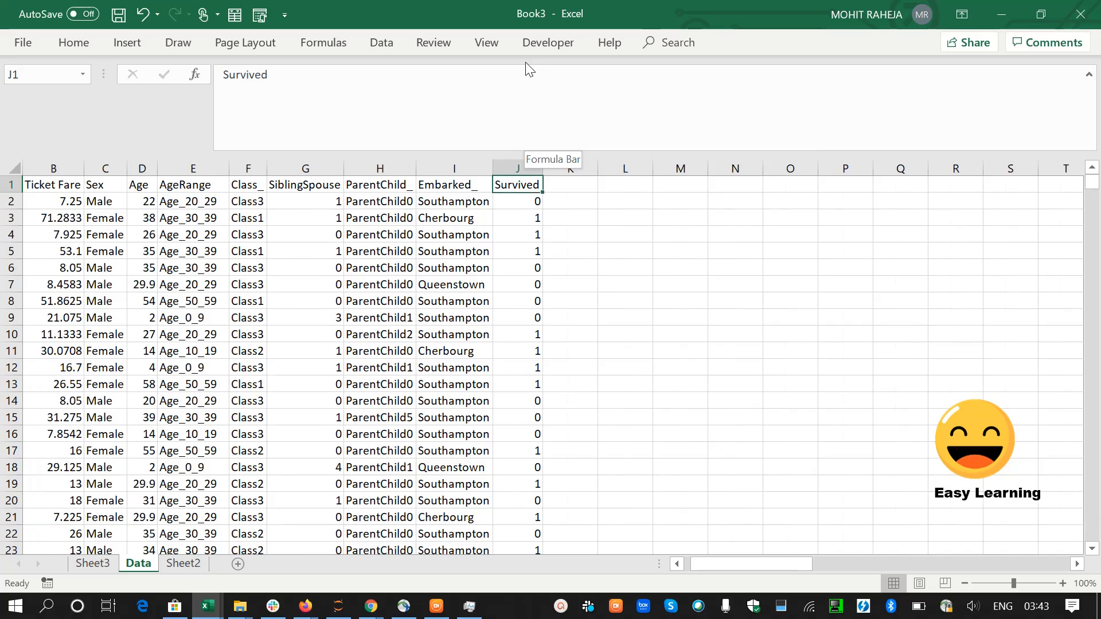
Change the table range in the B4 formula of Sheet3 to Data!A:N.
key("ctrl+Page_Up")
key("F2")
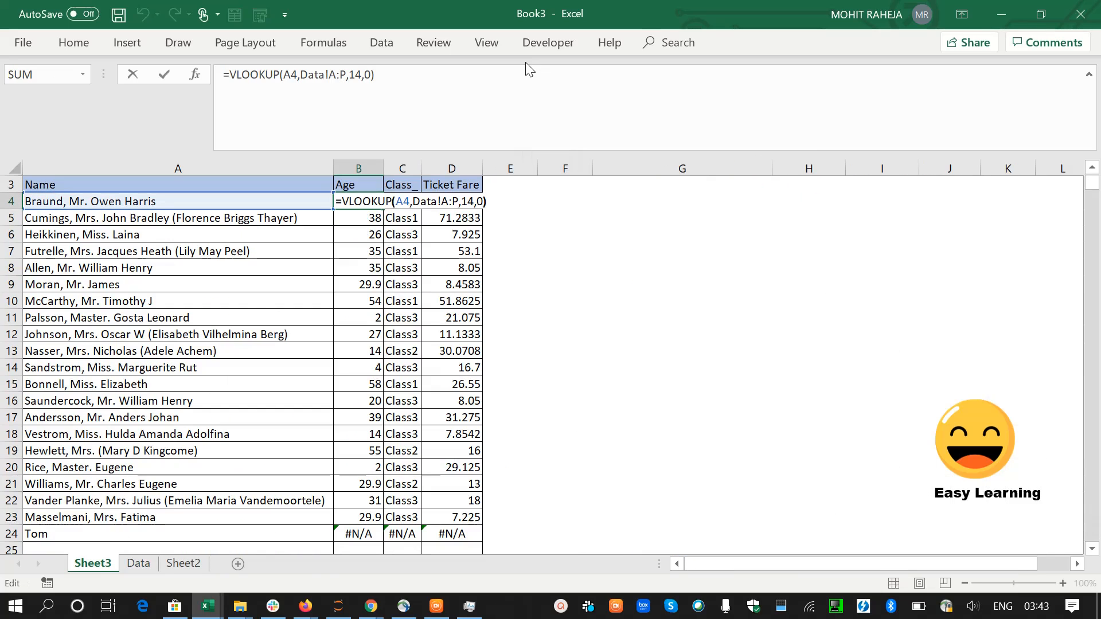
key("Left")
key("Left")
key("Left")
key("Left")
key("Left")
key("Left")
key("BackSpace")
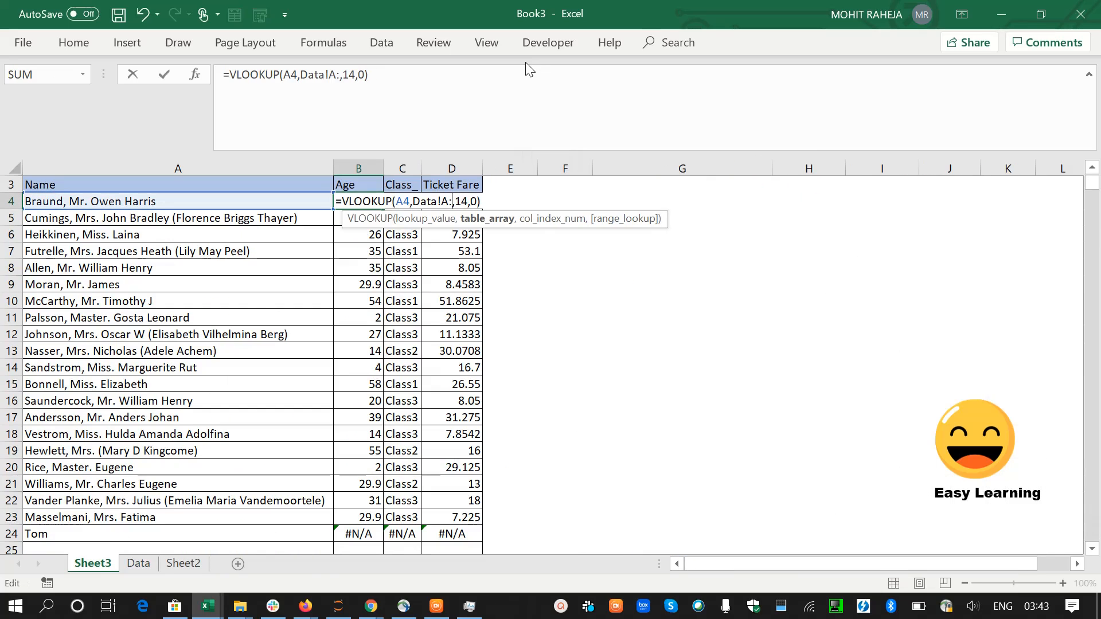
type("N")
key("Return")
key("Up")
Narrow the table range in the B4 formula of Sheet3 to Data!A:K, keeping column index 14.
key("F2")
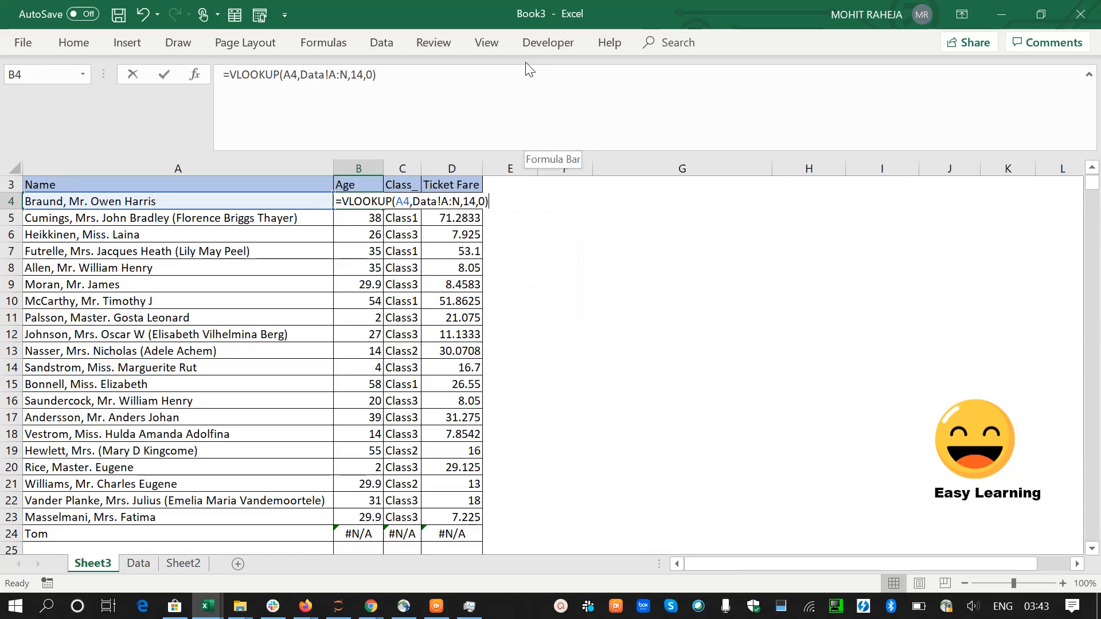
key("Left")
key("Left")
key("Left")
key("Left")
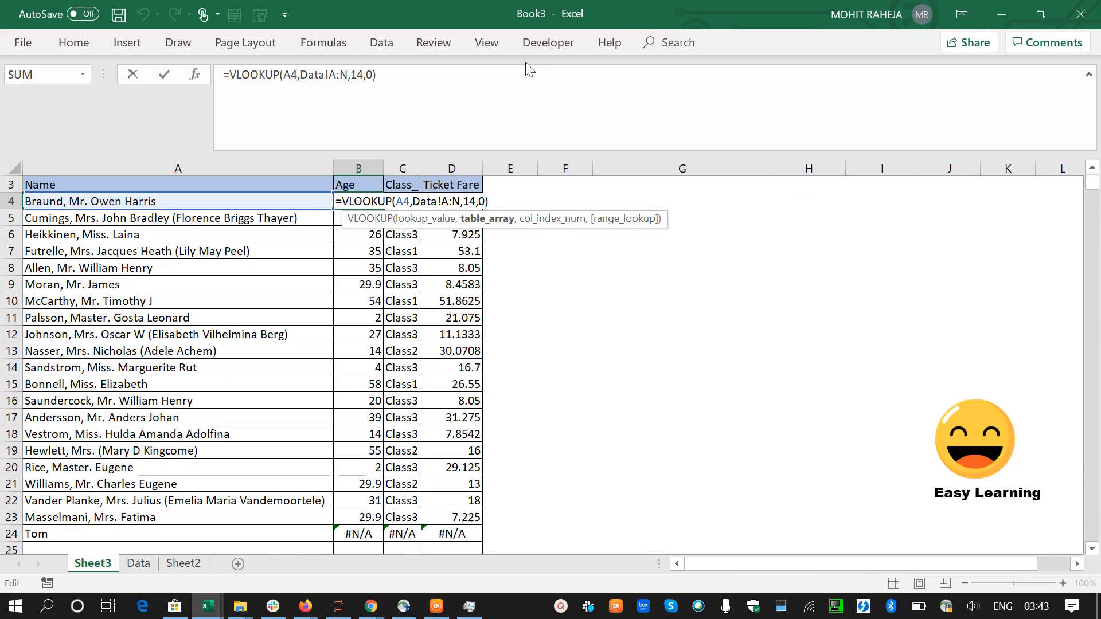
key("Escape")
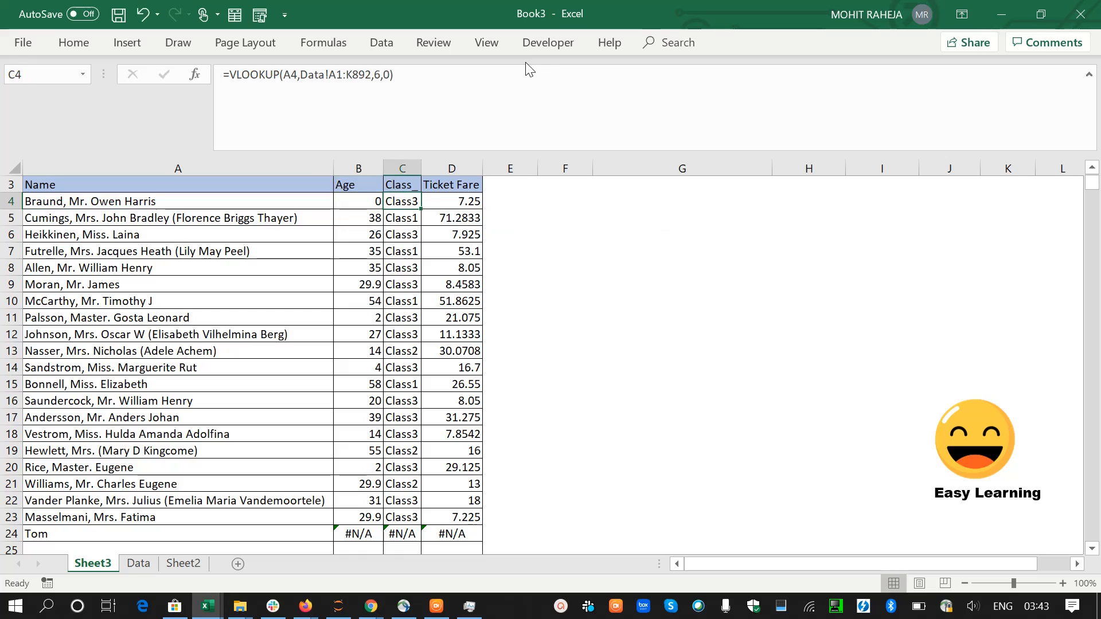
key("F2")
key("Left")
key("Left")
key("Left")
key("Left")
key("Left")
key("Left")
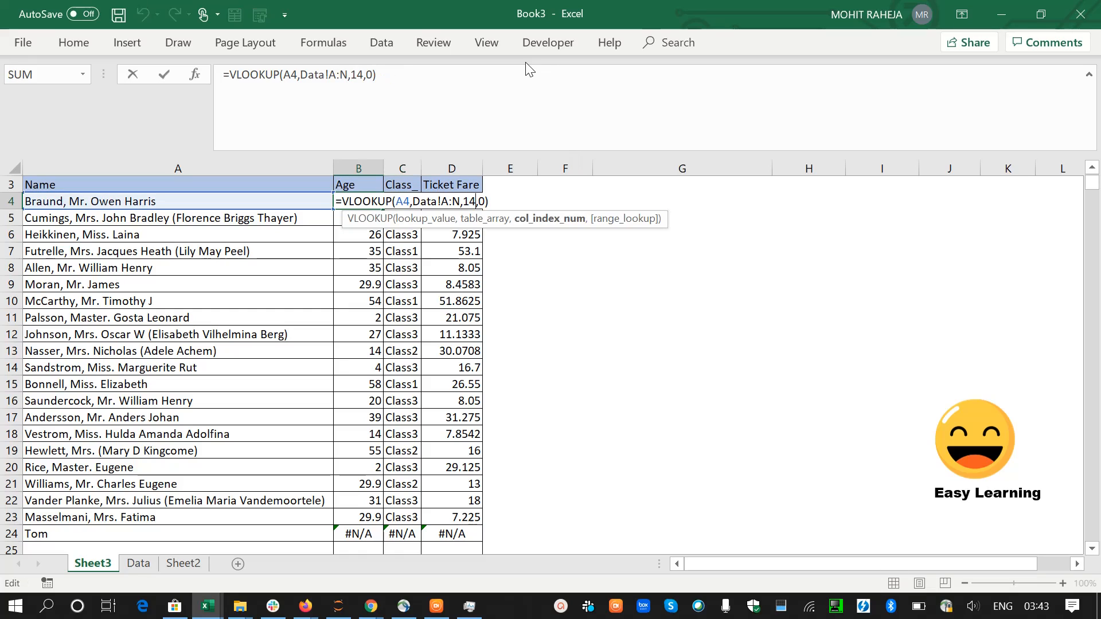
key("BackSpace")
type("K")
key("ctrl+Return")
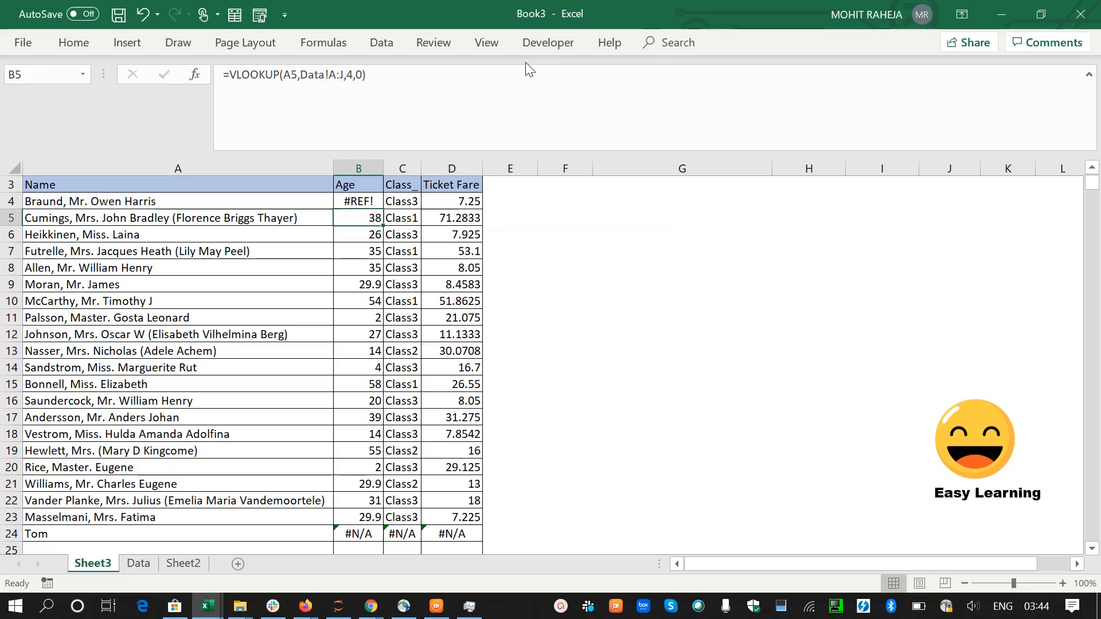
Look at the B4 formula and highlight the whole filled table on the Data sheet, A1:J892.
key("Up")
key("Up")
key("Left")
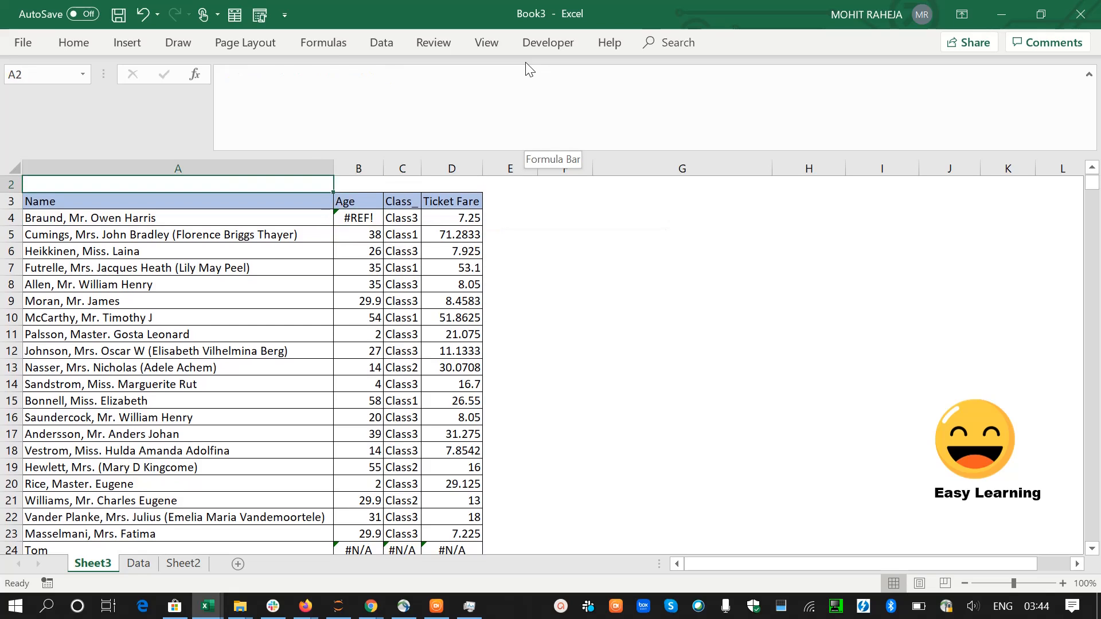
key("Down")
key("Down")
key("Right")
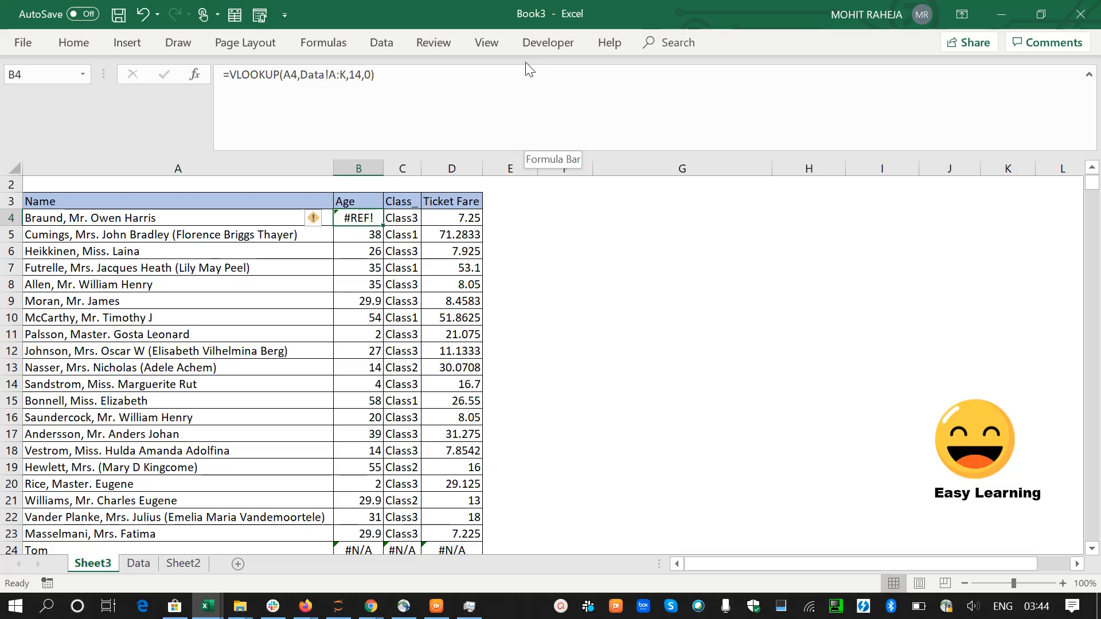
key("ctrl+Page_Down")
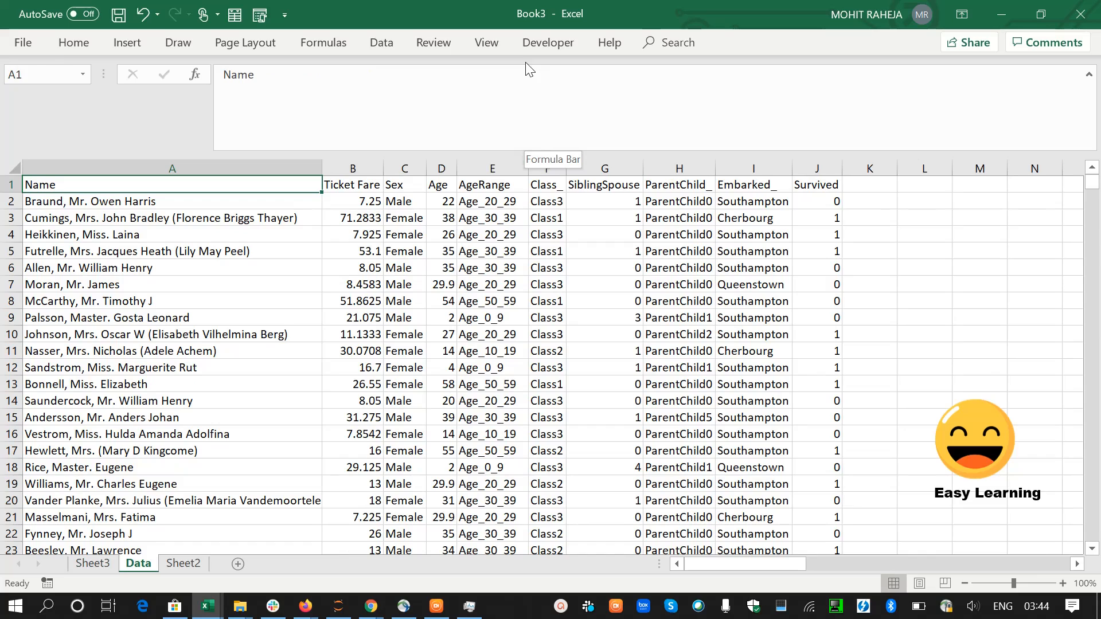
key("ctrl+shift+Right")
key("ctrl+shift+Down")
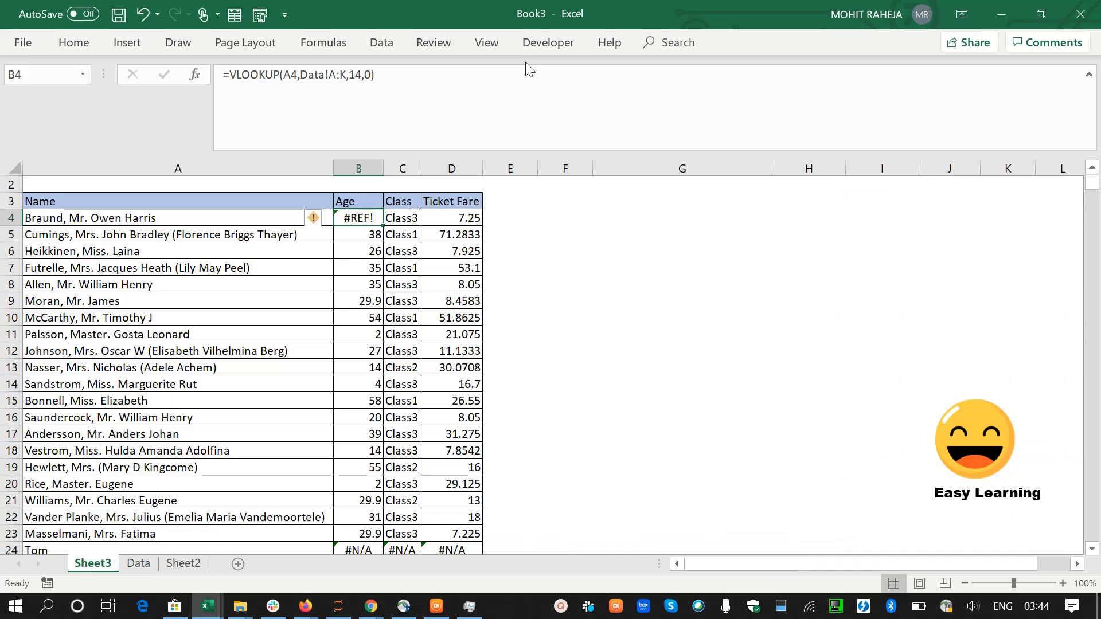
Examine the column index and the table range arguments in the B4 formula of Sheet3.
key("F2")
key("Left")
key("Left")
key("Left")
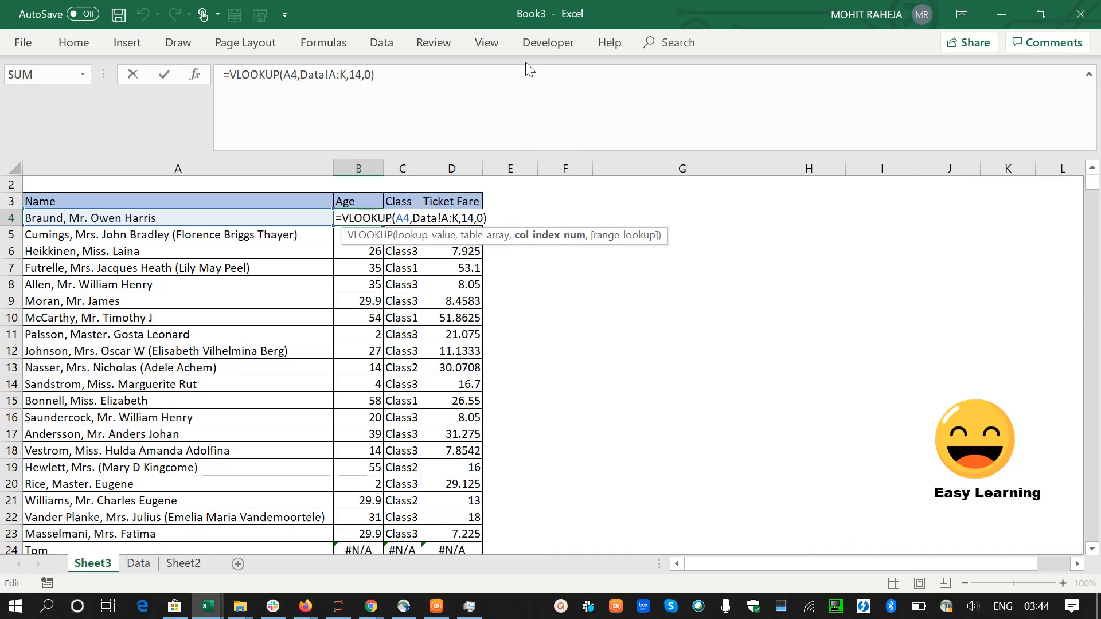
key("Left")
key("Left")
key("Left")
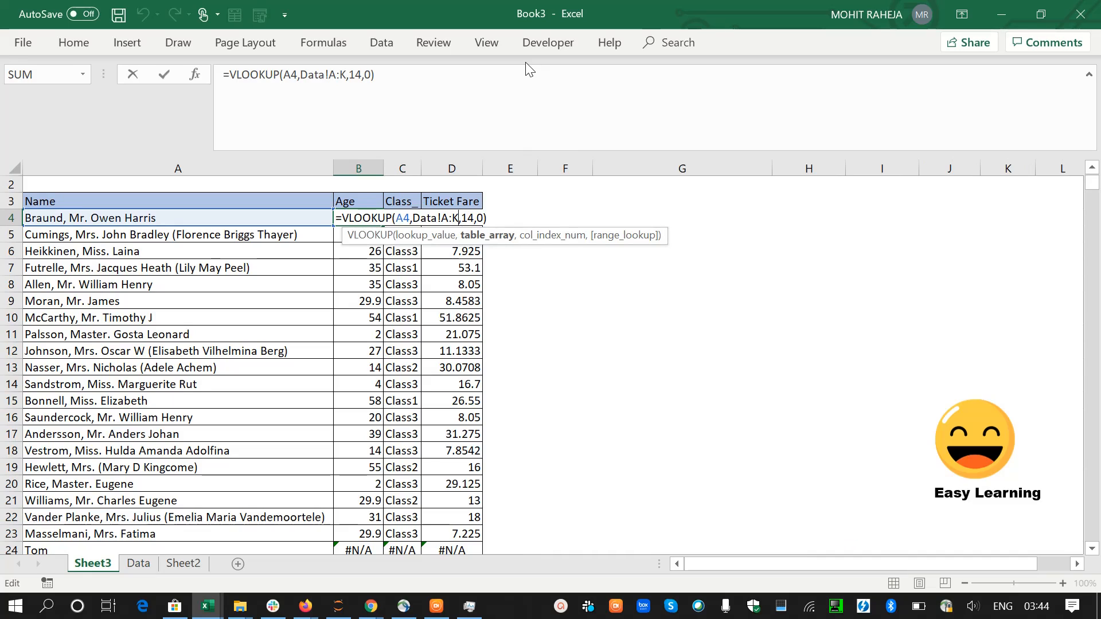
key("ctrl+Return")
Count across the Data sheet headers from Name to Age, and highlight the header row A1:J1.
key("ctrl+Page_Down")
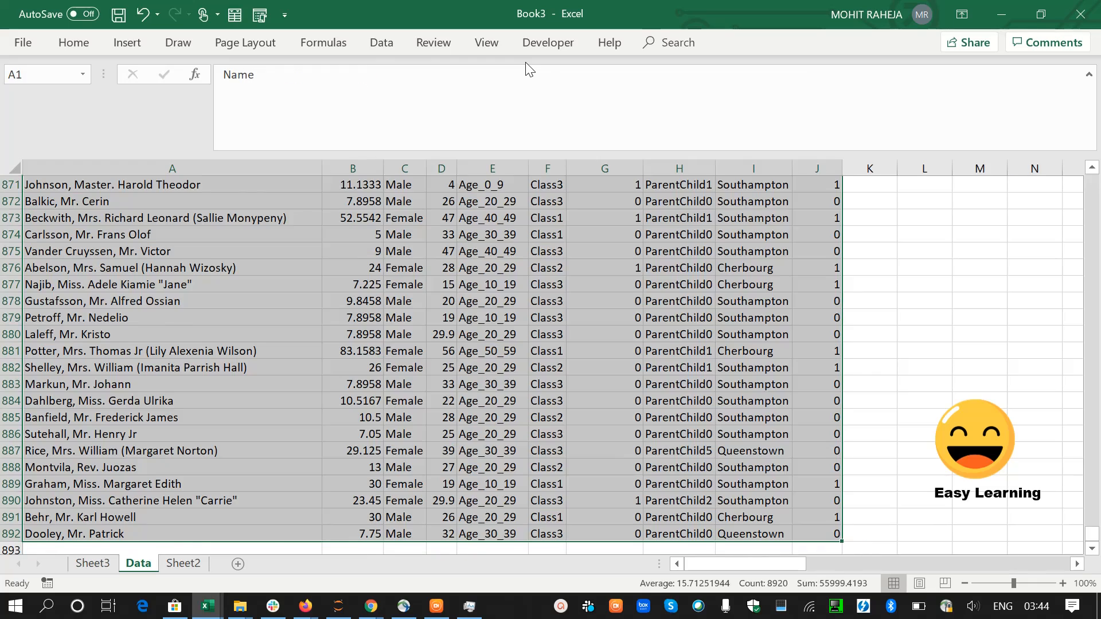
key("ctrl+Home")
key("ctrl+Page_Up")
key("ctrl+Page_Down")
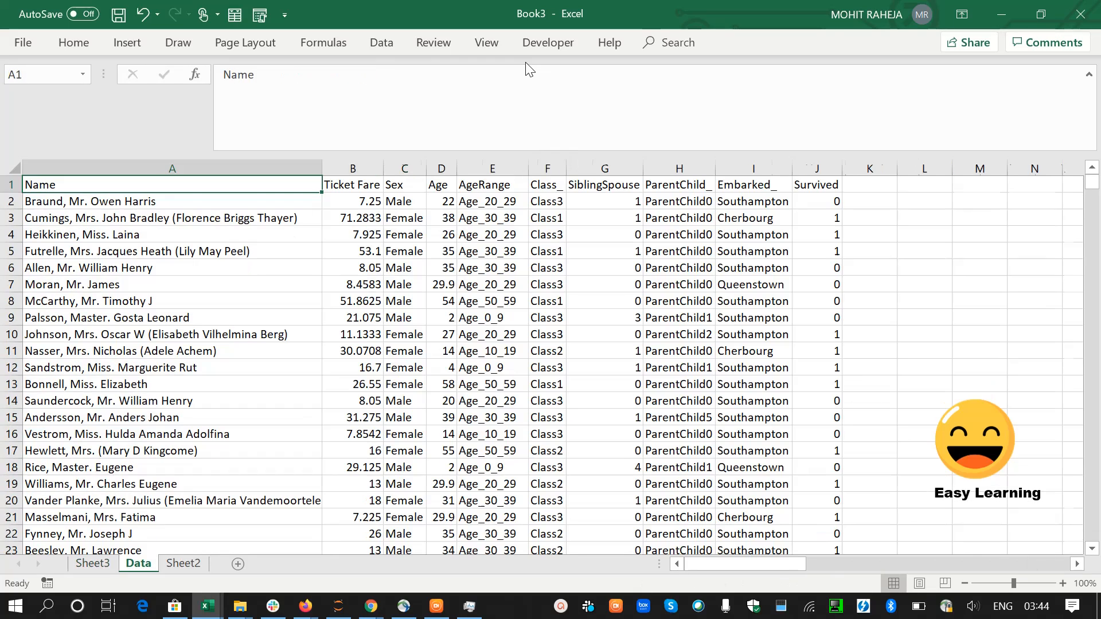
key("Right")
key("Right")
key("Right")
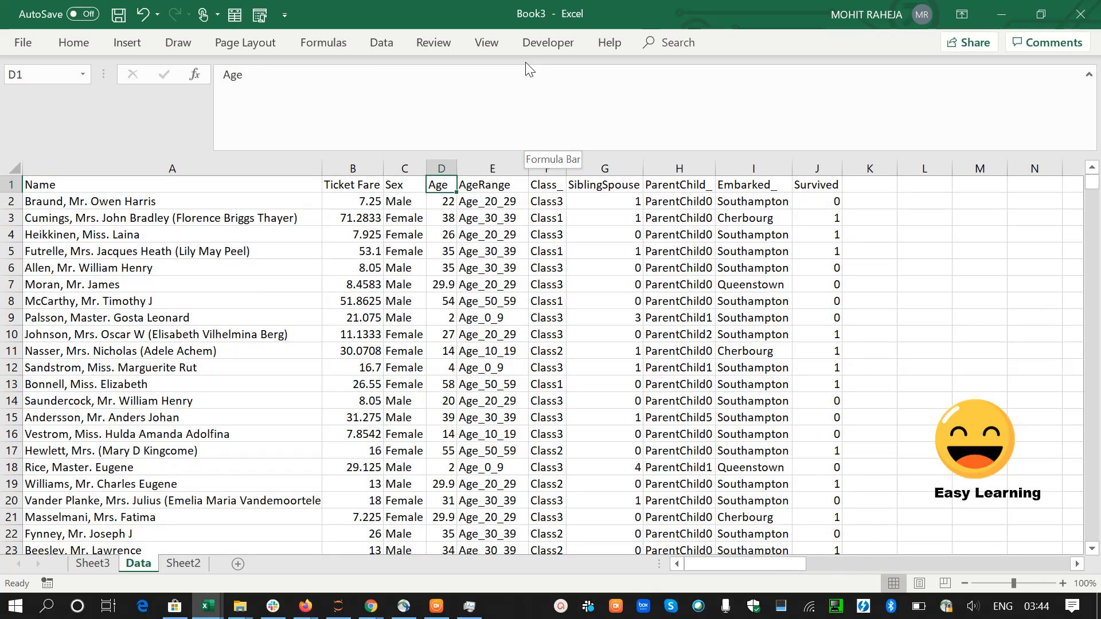
key("ctrl+Left")
key("ctrl+shift+Right")
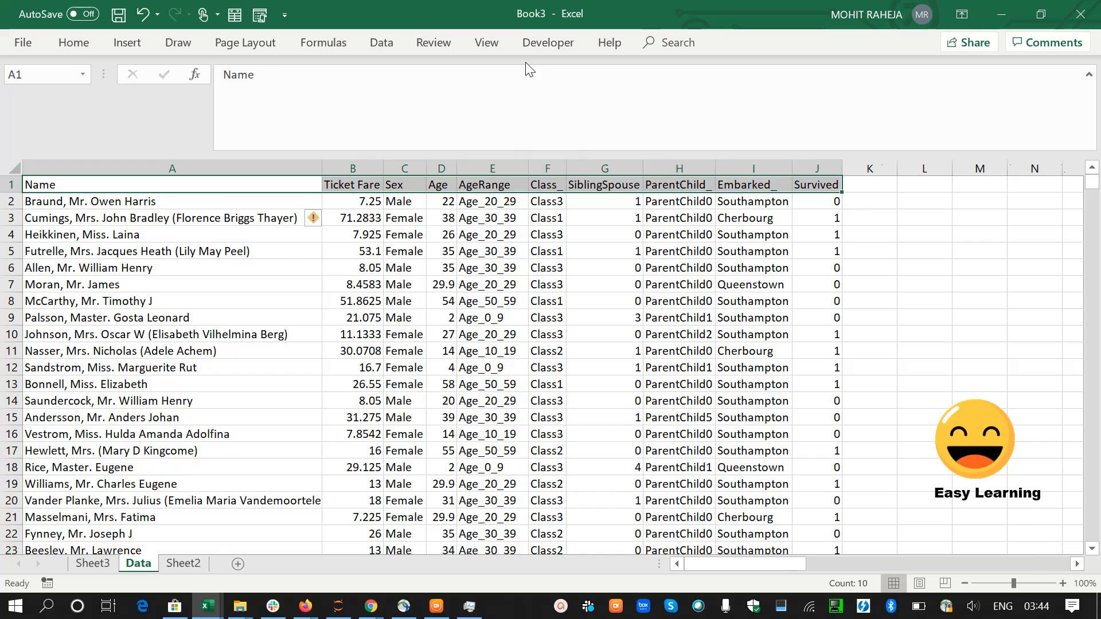
Set the column index in the B4 formula of Sheet3 to 4.
key("ctrl+Page_Up")
key("F2")
key("Left")
key("Left")
key("Left")
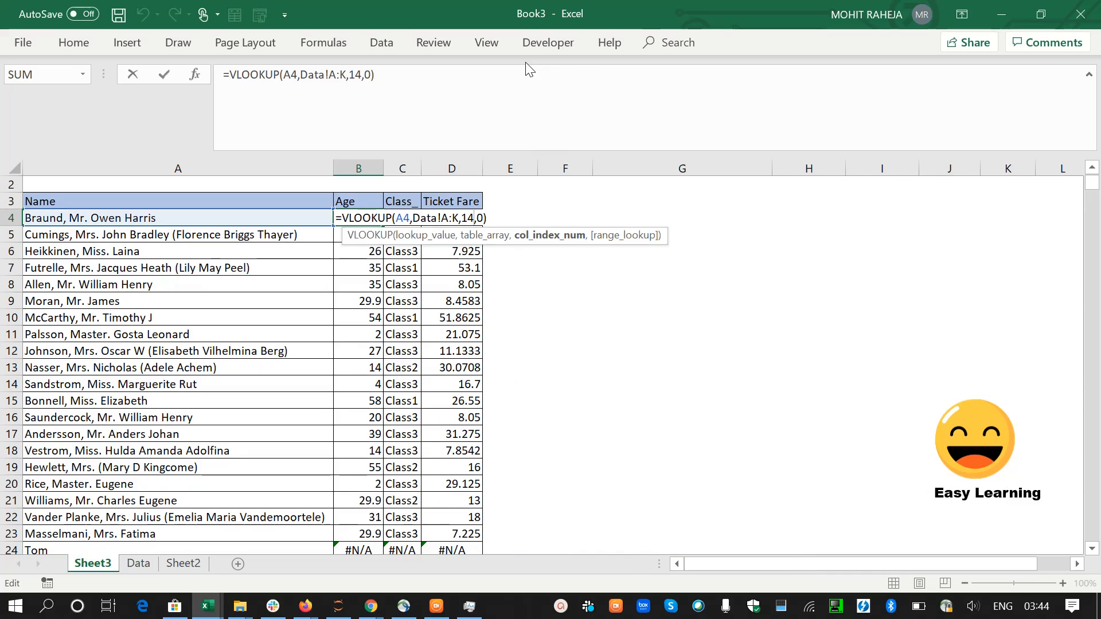
key("BackSpace")
key("BackSpace")
type("4")
key("ctrl+Return")
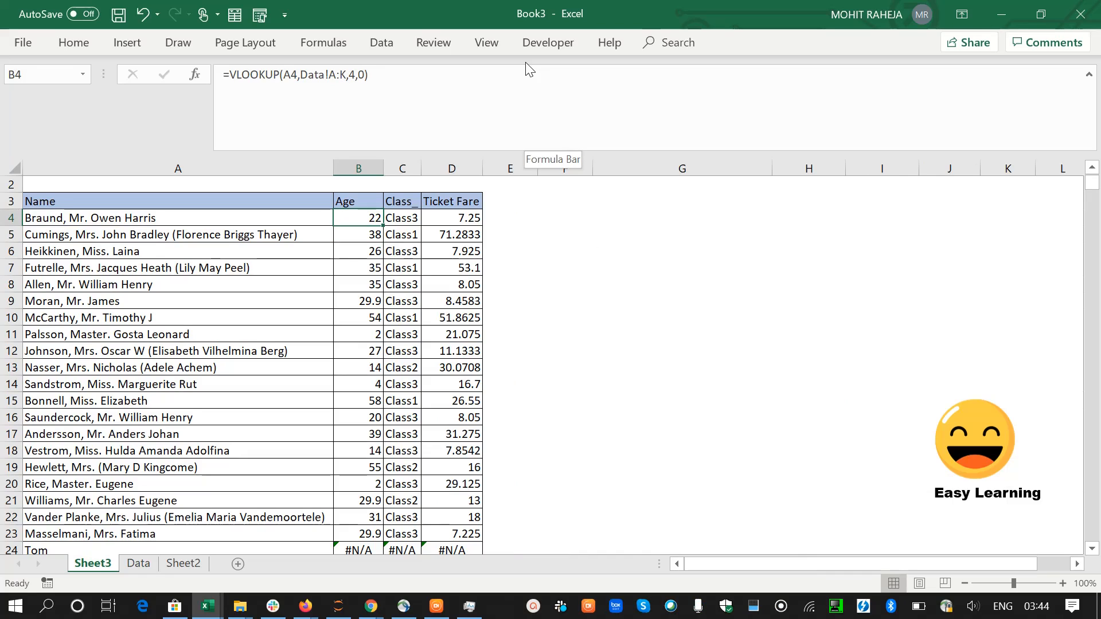
Review the Age column of Sheet3 and compare its header row with the Data sheet's headers.
key("ctrl+Down")
key("ctrl+Up")
key("ctrl+Up")
key("Down")
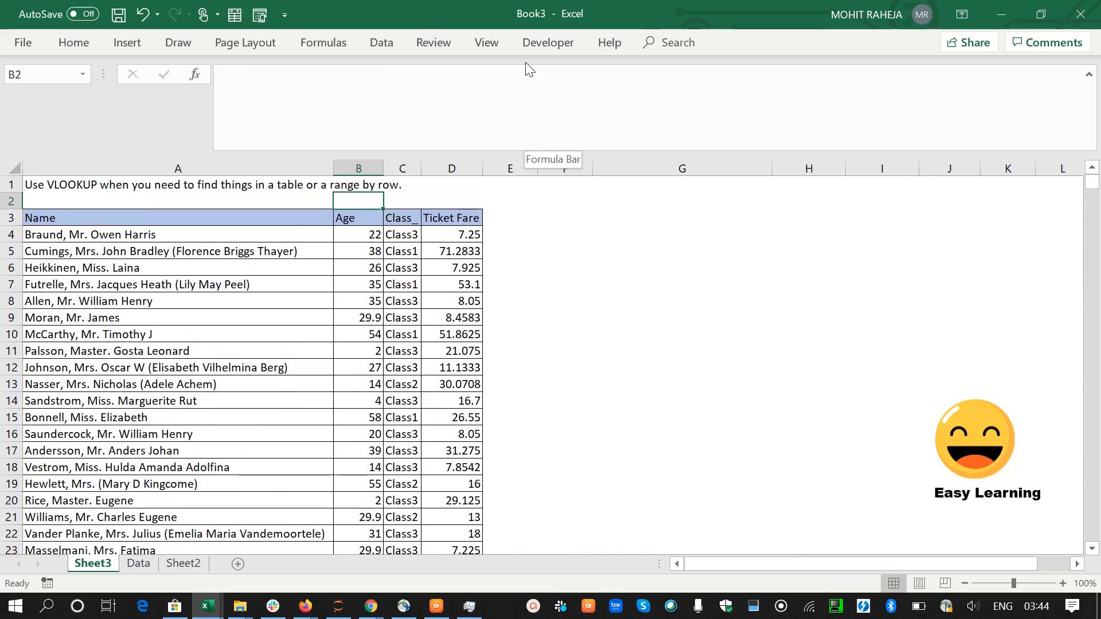
key("Down")
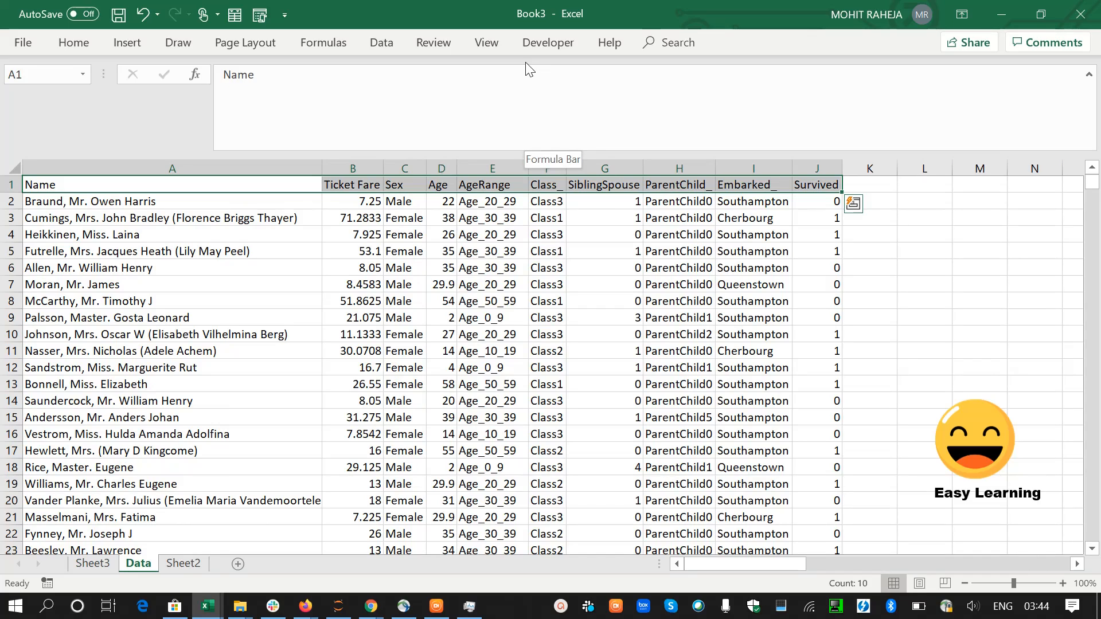
key("ctrl+Page_Up")
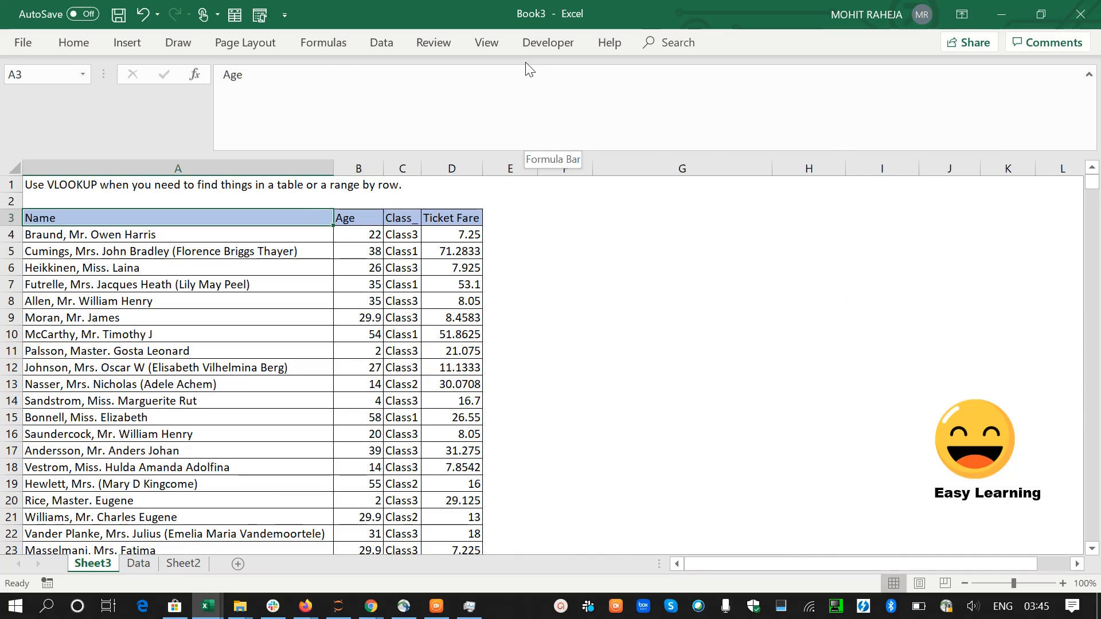
key("Down")
key("Up")
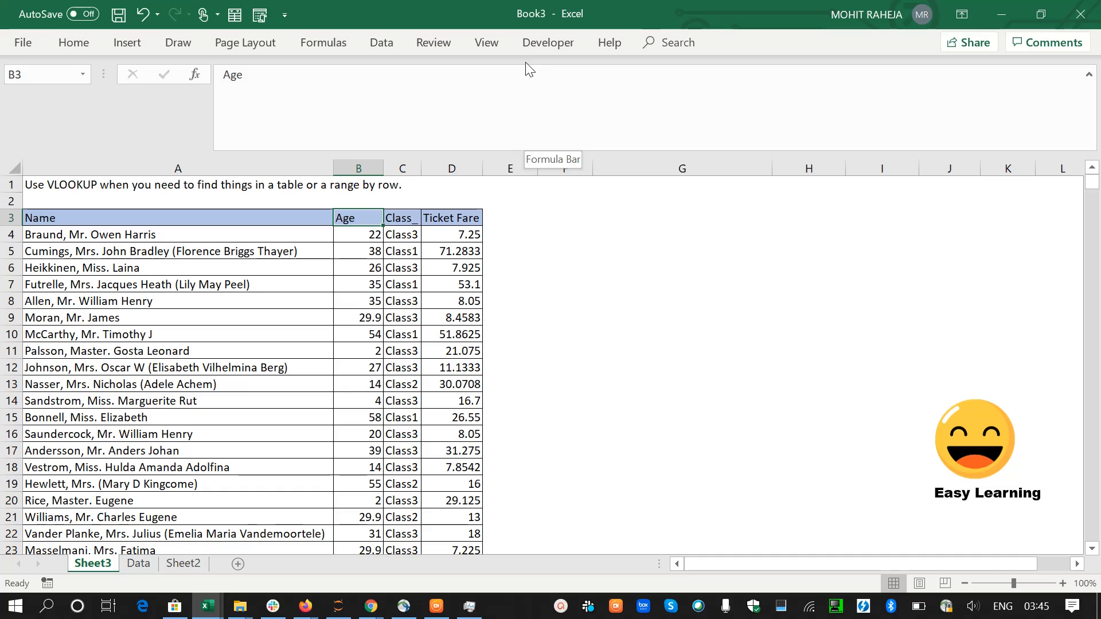
Inspect the lookup name and Age formula in row 24 of Sheet3, and check the Data sheet's Name column.
key("Down")
key("ctrl+Down")
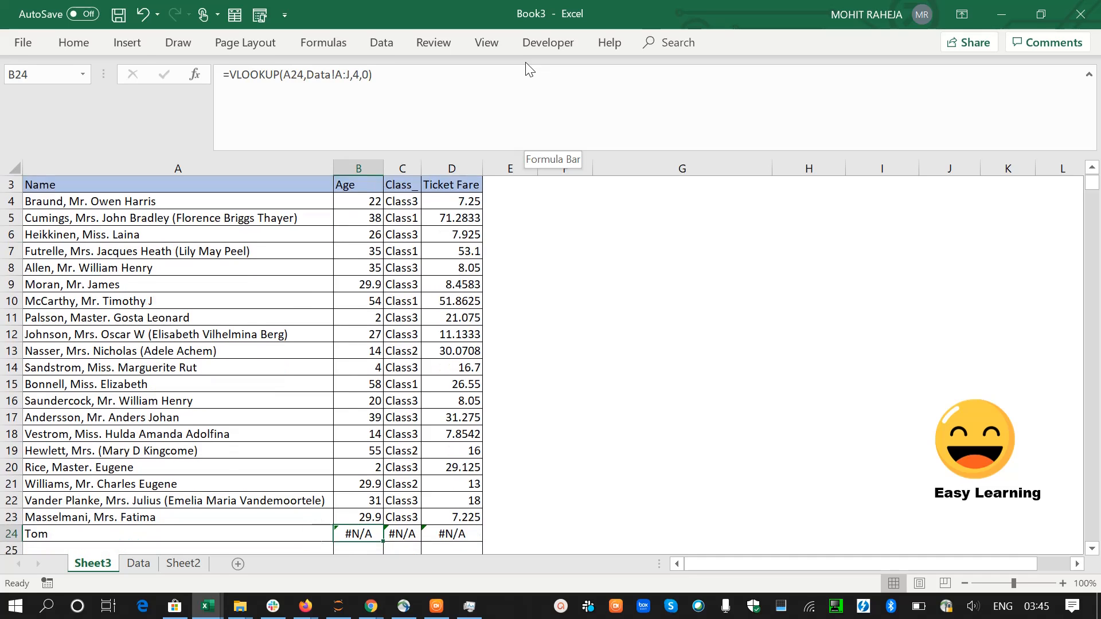
key("Down")
key("Down")
key("Down")
key("Up")
key("Up")
key("Up")
key("Left")
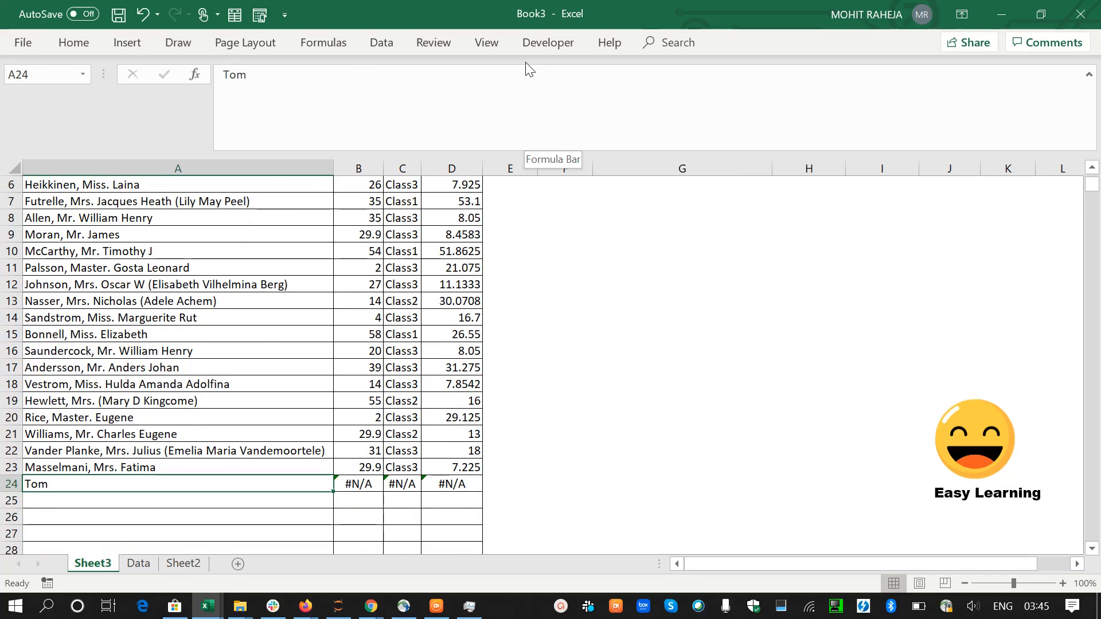
key("Right")
key("ctrl+Page_Down")
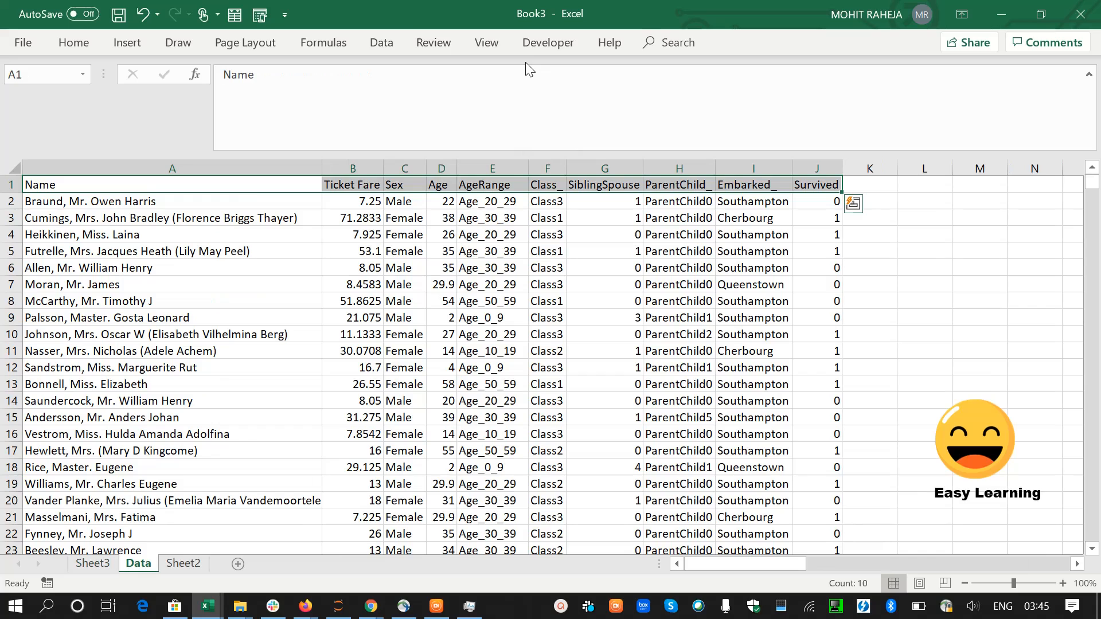
key("ctrl+Page_Up")
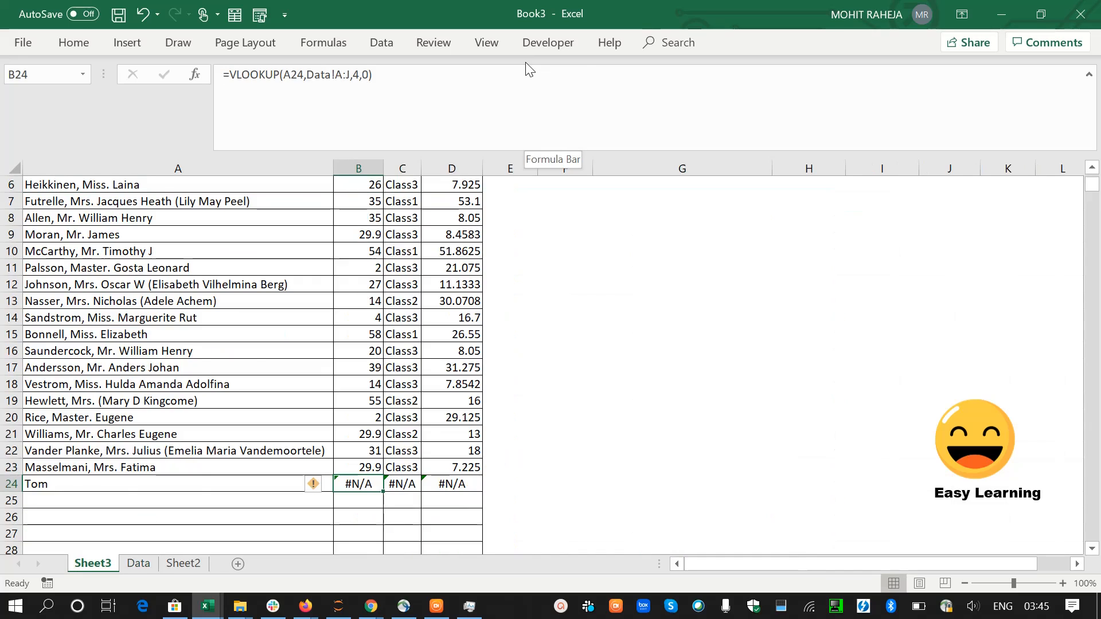
key("ctrl+Up")
key("ctrl+Down")
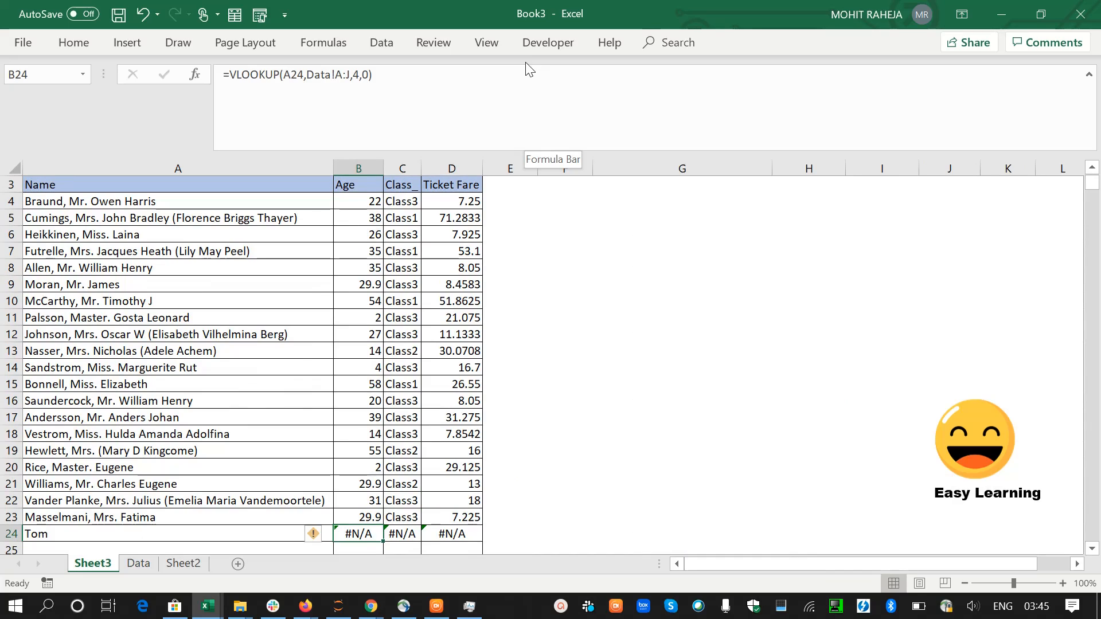
Clear the lookup formulas in B24:D24 of Sheet3, and undo the deletion.
key("ctrl+shift+Right")
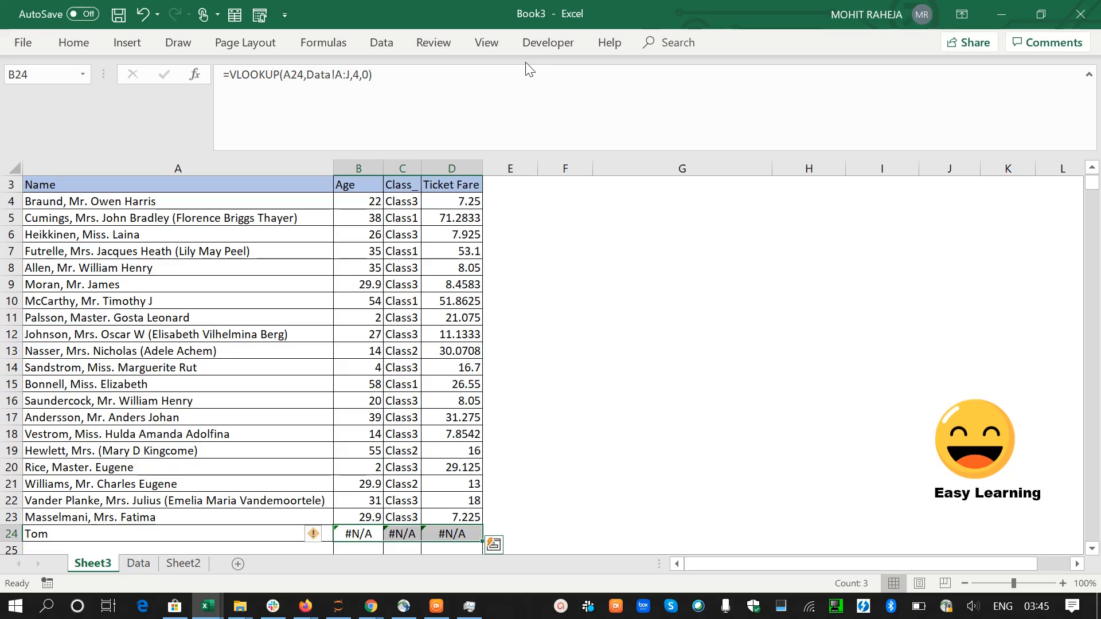
key("Delete")
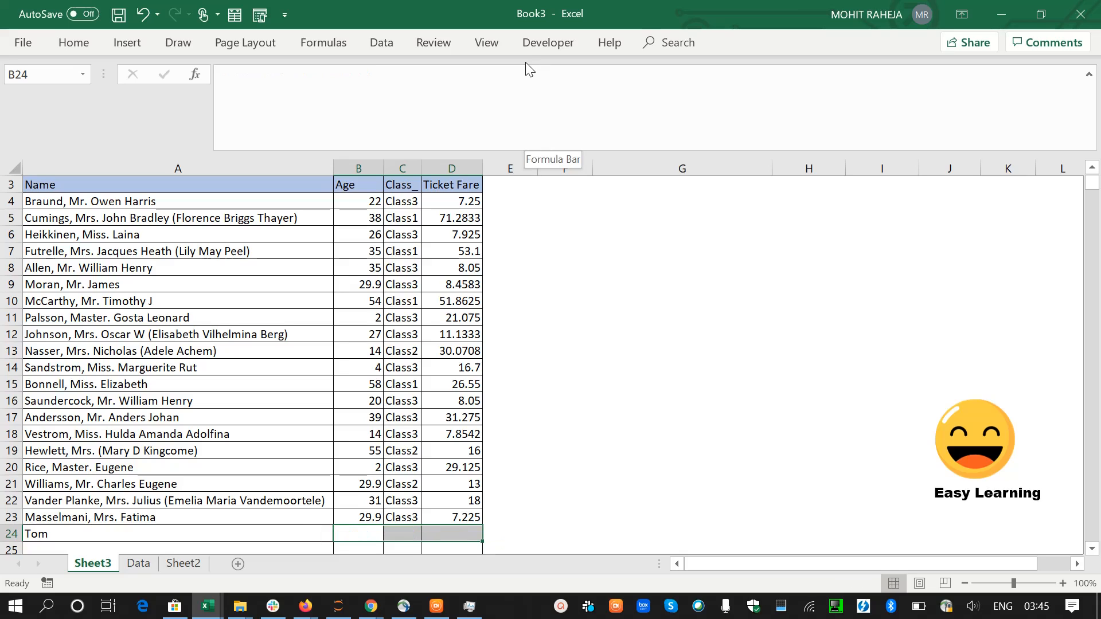
key("ctrl+z")
key("F2")
key("Left")
key("Left")
key("Left")
key("Left")
key("Left")
key("Left")
key("Left")
key("Left")
key("Left")
key("Left")
key("Left")
key("Left")
key("Left")
key("Left")
key("Left")
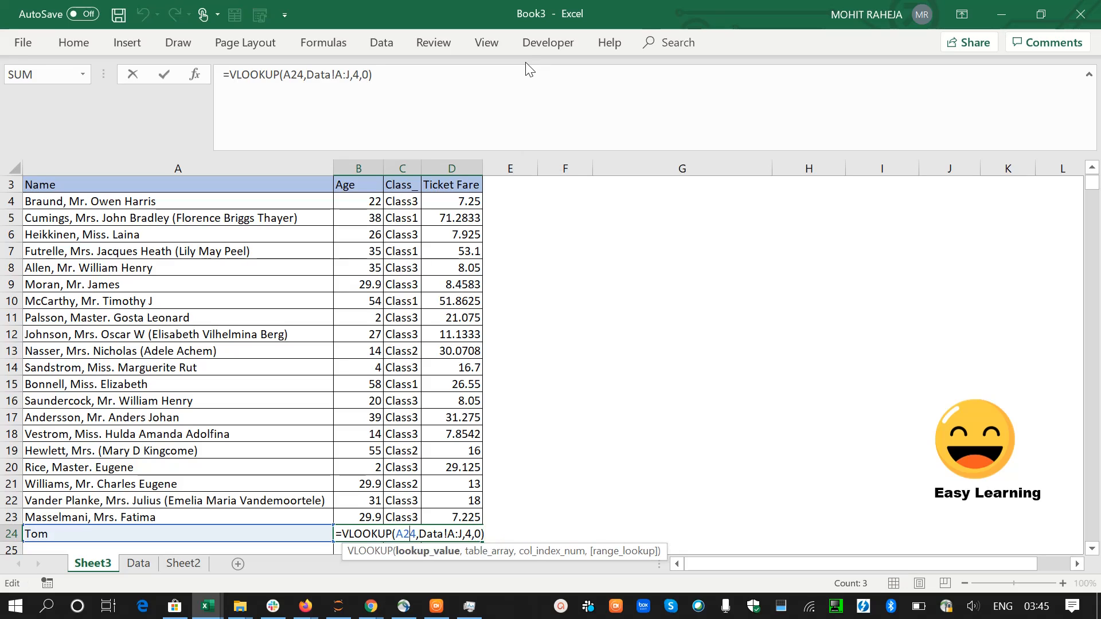
key("Left")
key("Left")
key("Left")
key("Left")
key("Left")
key("Left")
key("Left")
key("Left")
key("Left")
key("Left")
type("if")
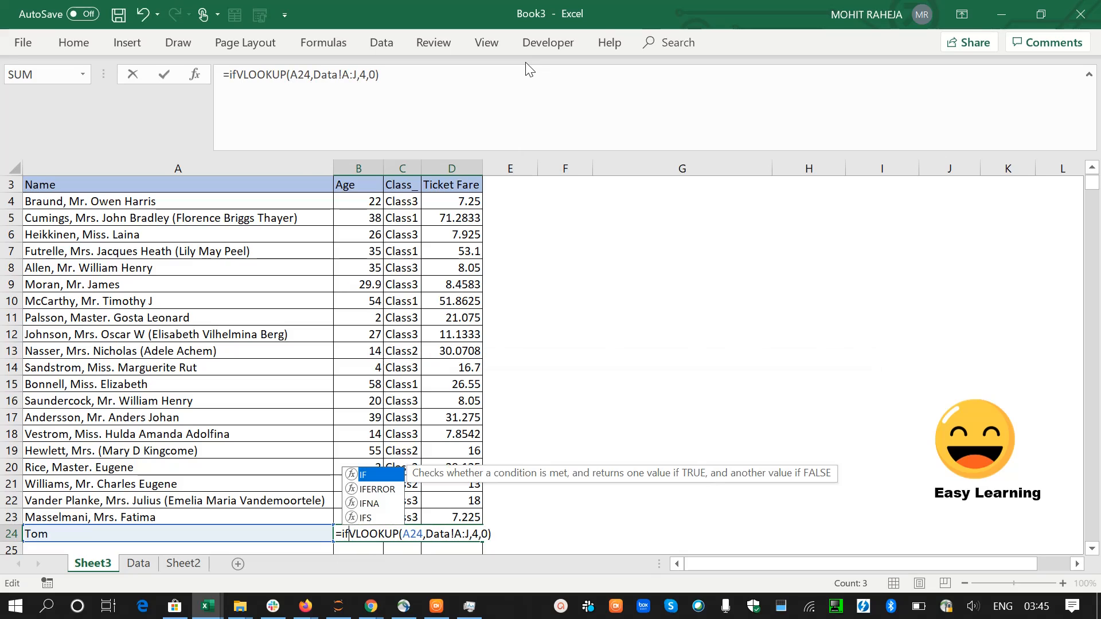
key("Down")
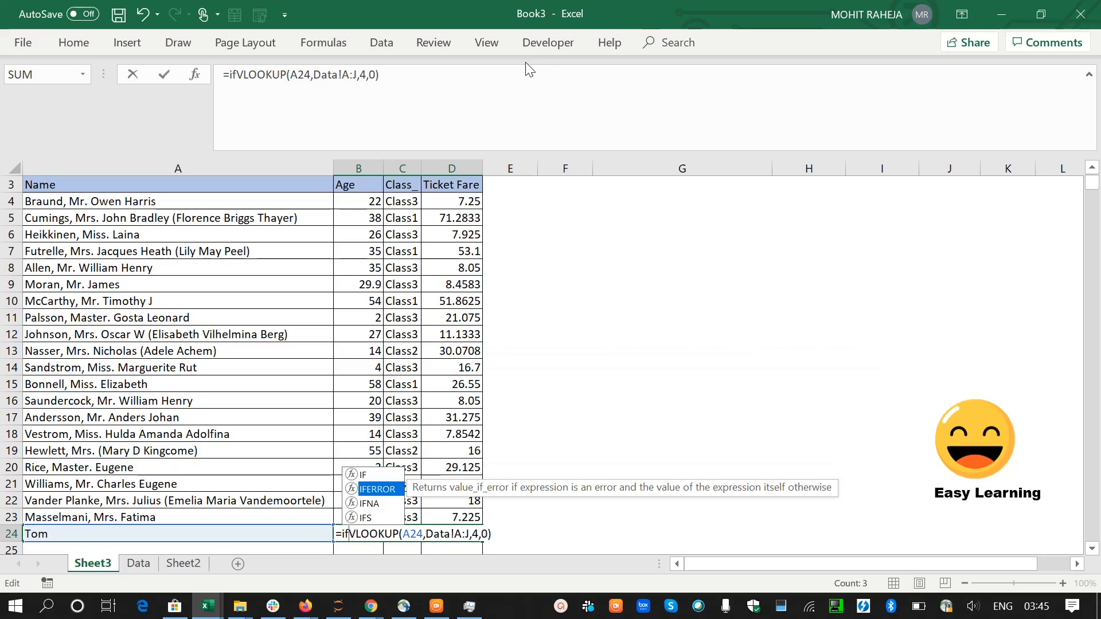
key("Escape")
key("Escape")
Insert the IFERROR function in front of the VLOOKUP in the B24 formula of Sheet3.
key("F2")
key("Left")
key("Left")
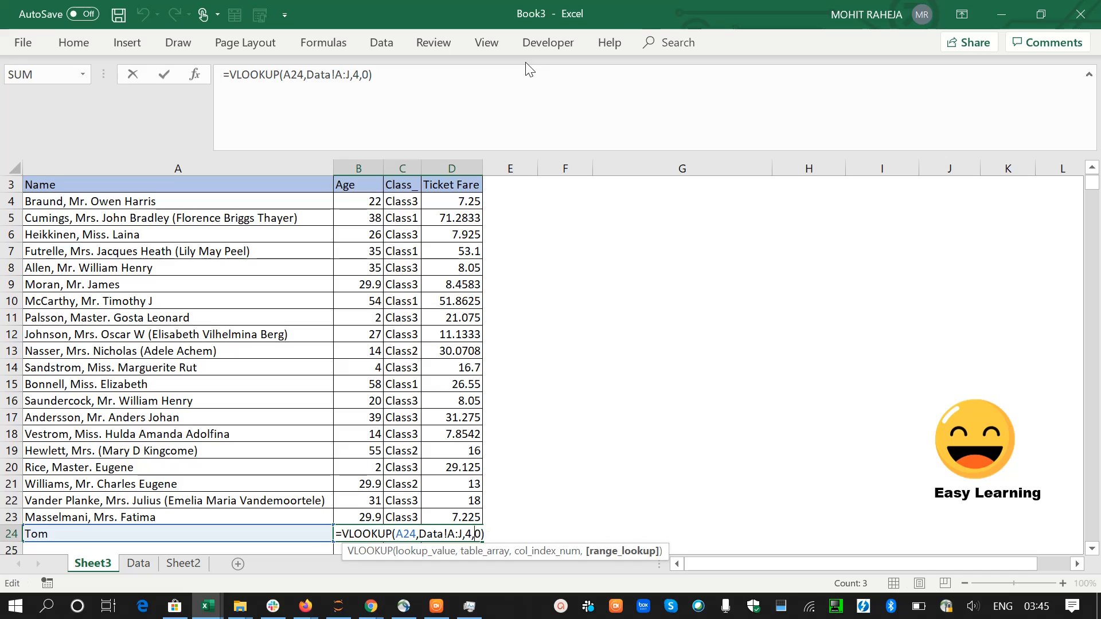
key("Left")
key("Left")
key("Left")
key("Left")
key("Left")
key("Left")
key("Left")
key("Left")
key("Left")
key("Left")
key("Left")
key("Left")
key("Left")
key("Left")
key("Left")
key("Left")
key("Left")
key("Left")
key("Left")
key("Left")
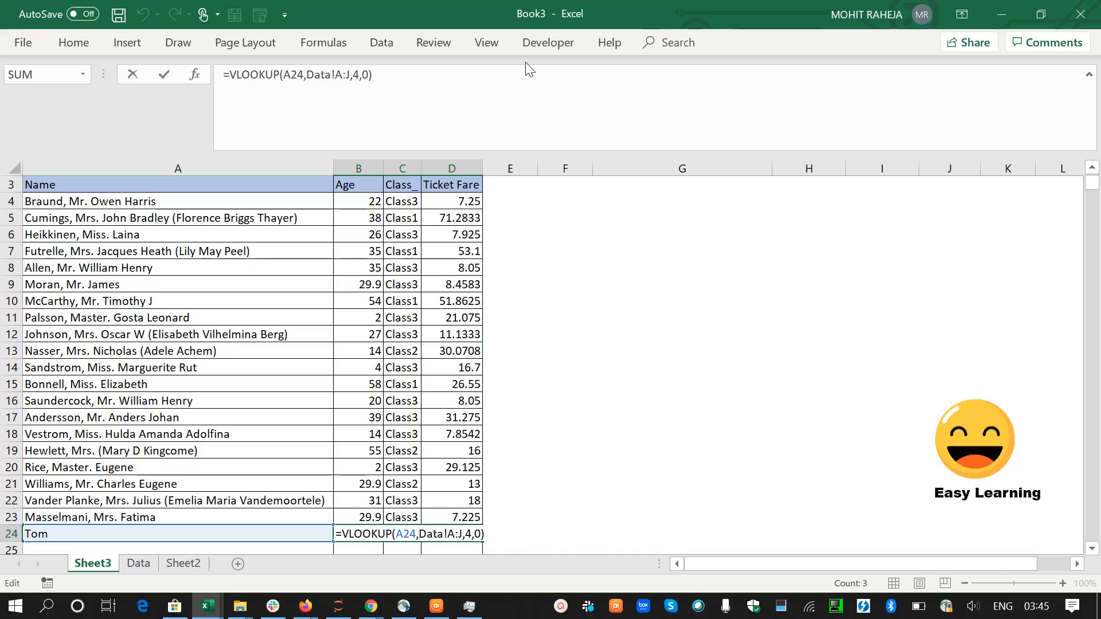
type("if")
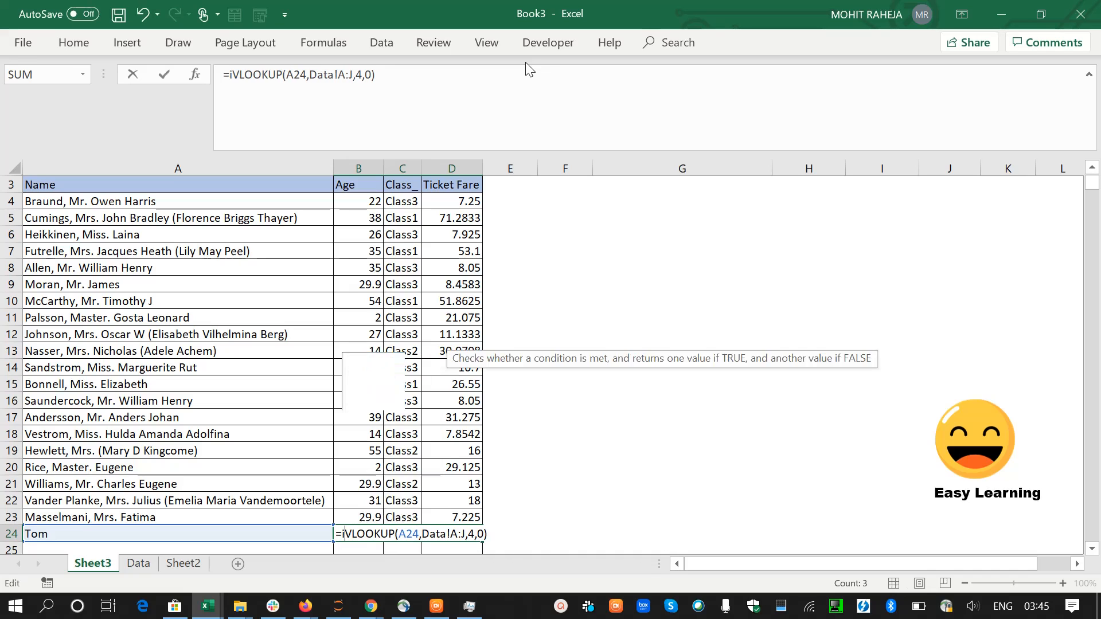
key("Down")
key("Tab")
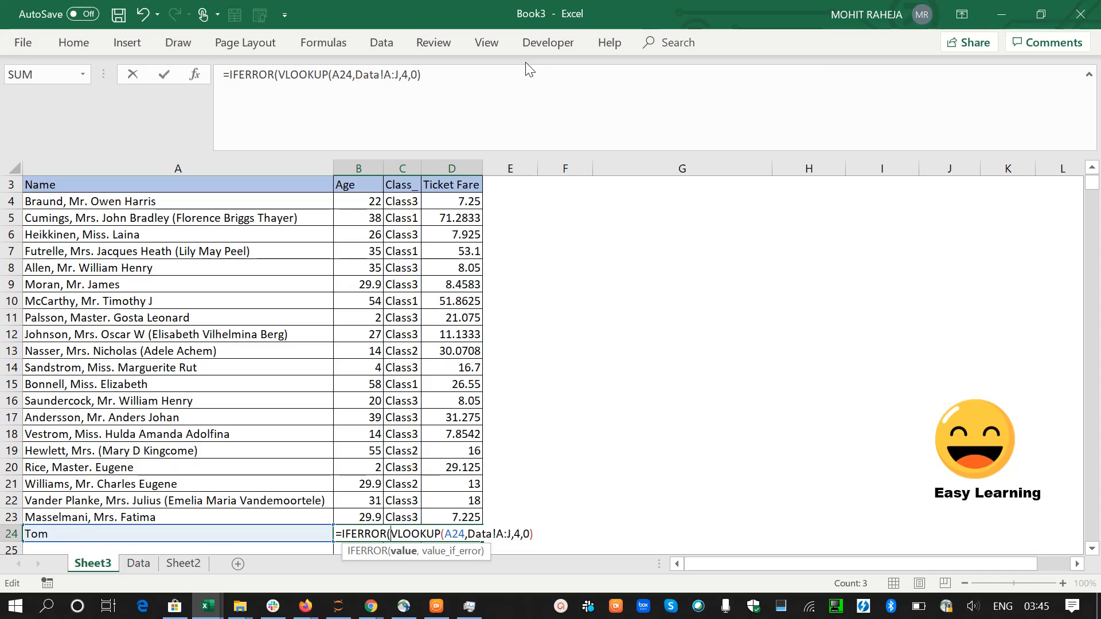
Complete the IFERROR formula in B24 with "-" as its value_if_error argument.
key("Right")
key("Right")
key("Right")
key("Right")
key("Right")
key("Right")
key("Right")
key("Right")
key("Right")
key("Right")
key("Right")
key("Right")
key("Right")
key("Right")
key("Right")
key("Right")
key("Right")
key("Right")
key("Right")
key("Right")
type(",")
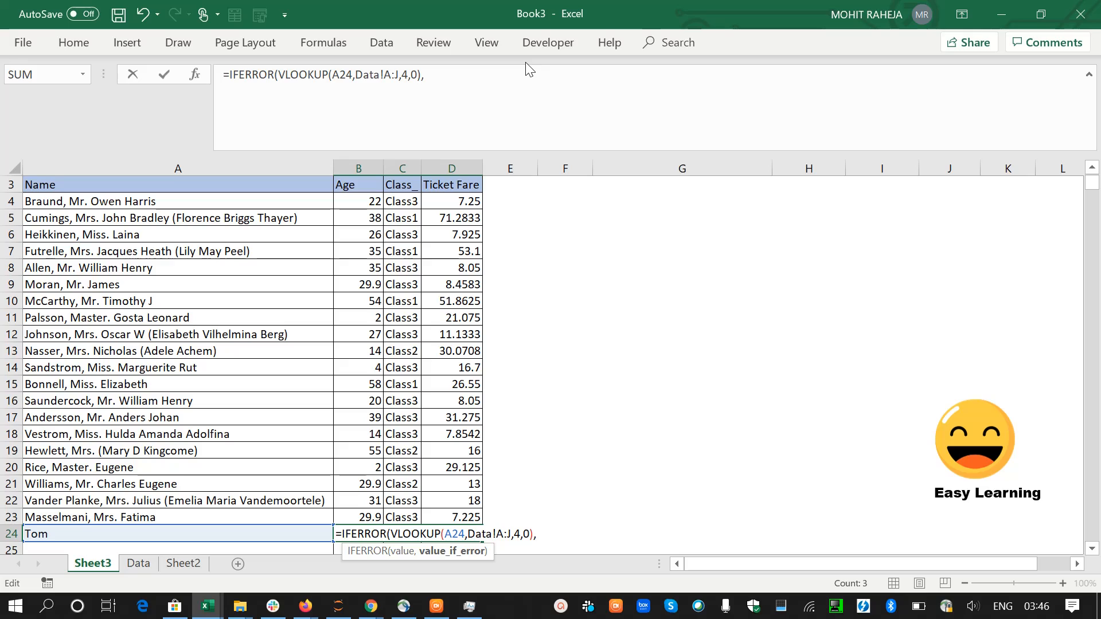
type("\"")
type("-\"")
type("_")
type(")")
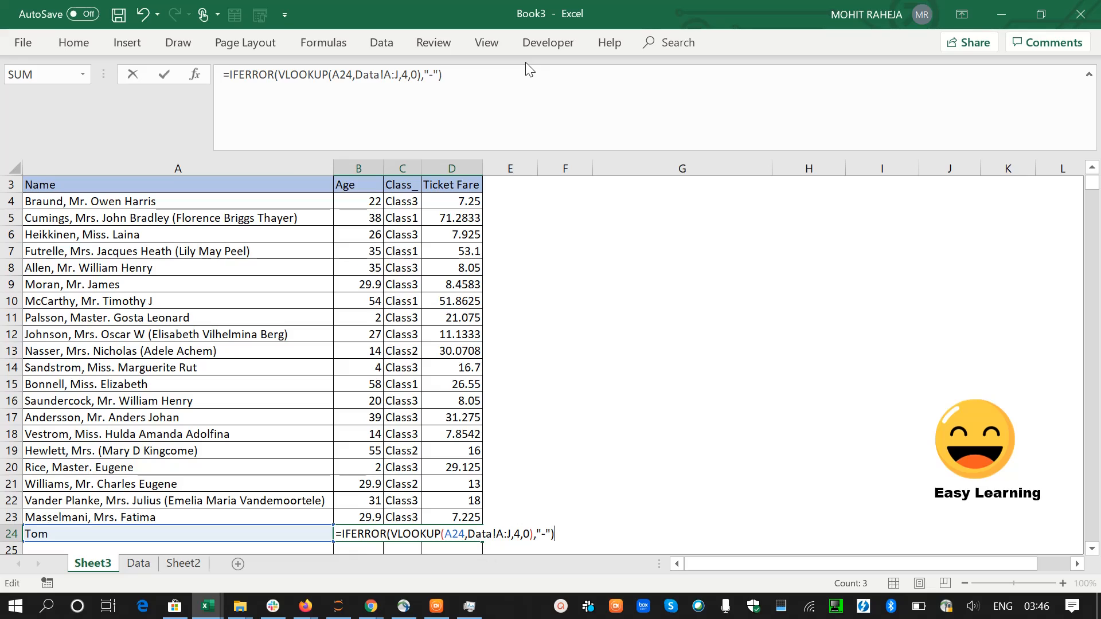
key("Tab")
key("Up")
key("Down")
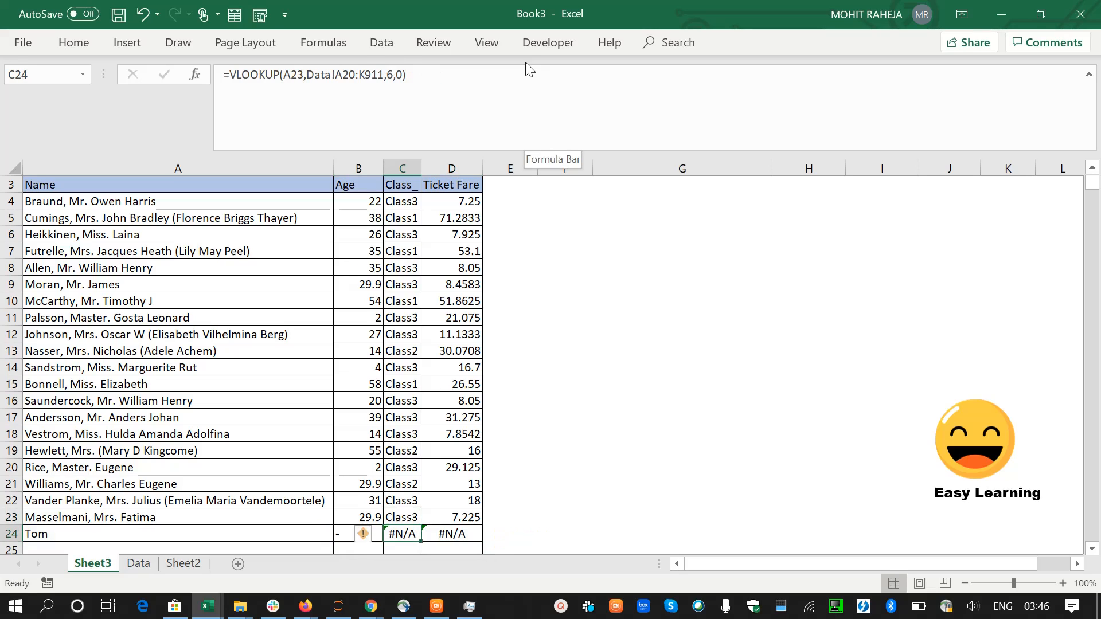
Insert the IFERROR function in front of the VLOOKUP in the C24 formula of the Class column.
key("Left")
key("Right")
key("F2")
key("Left")
key("Left")
key("Left")
key("Left")
key("Left")
key("Left")
key("Left")
key("Left")
key("Left")
key("Left")
key("Left")
key("Left")
key("Left")
key("Left")
key("Left")
key("Left")
key("Left")
key("Left")
key("Left")
key("Left")
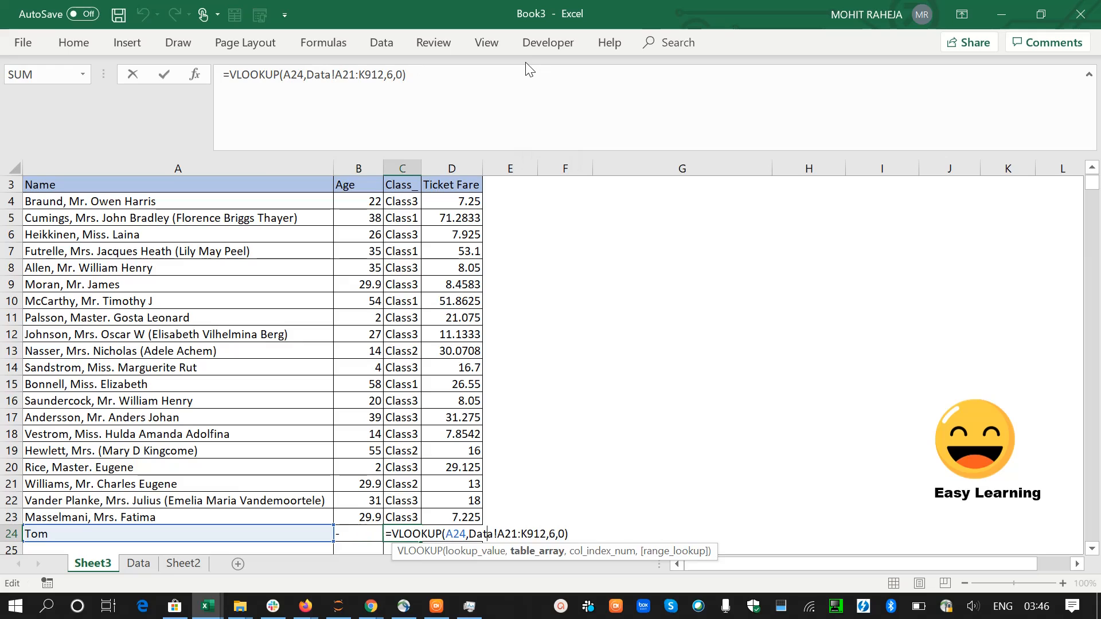
type("if")
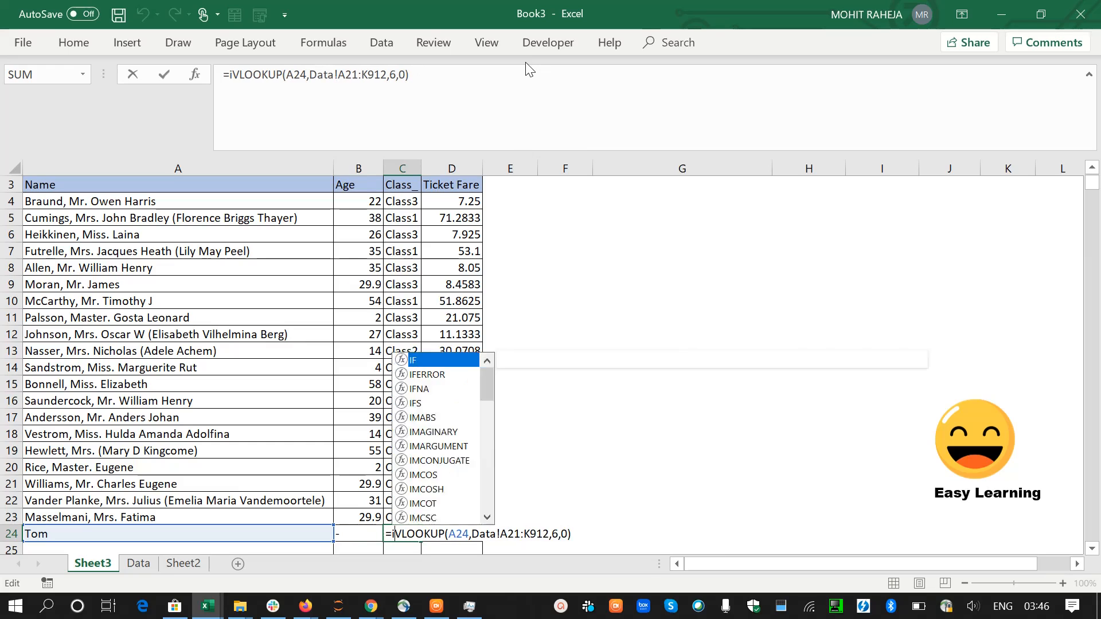
key("Down")
key("Tab")
Complete the IFERROR formula in C24 with "NotMatched" as its value_if_error argument.
key("Right")
key("Right")
key("Right")
key("Right")
key("Right")
key("Right")
key("Right")
key("Right")
key("Right")
key("Right")
key("Right")
key("Right")
key("Right")
key("Right")
key("Right")
key("Right")
key("Right")
key("Right")
key("Right")
key("Right")
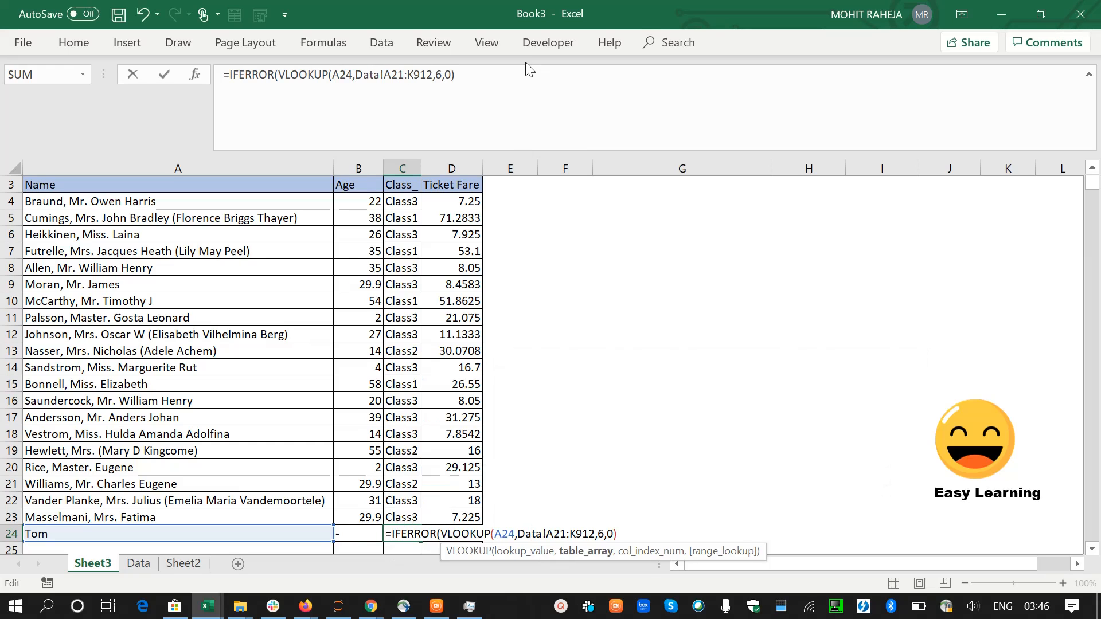
key("Right")
key("Right")
key("Right")
key("Right")
key("Right")
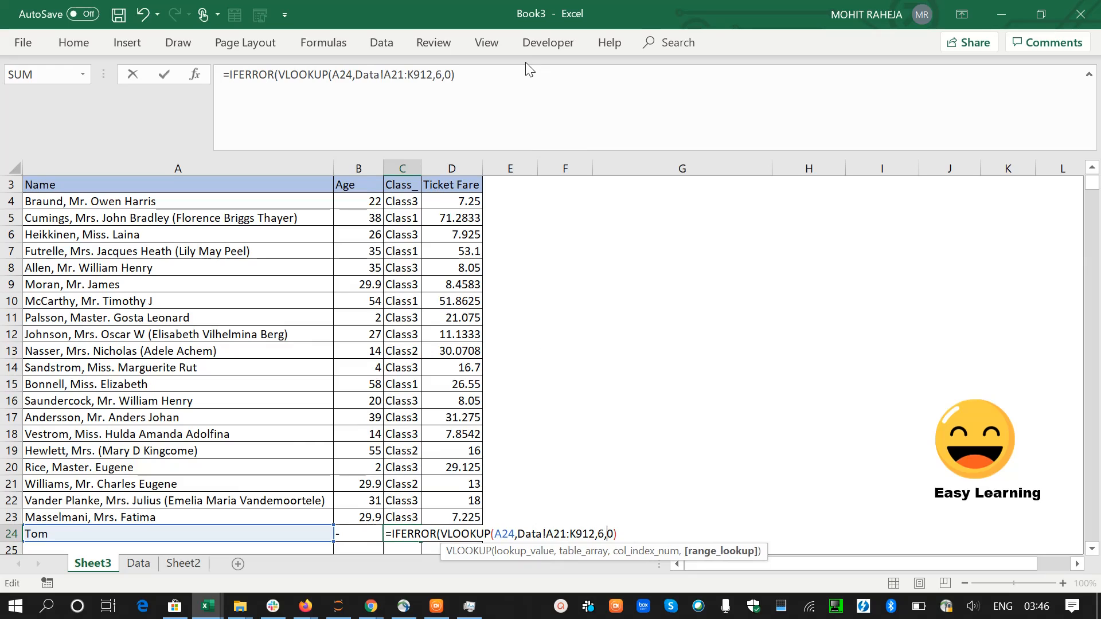
type(",\"")
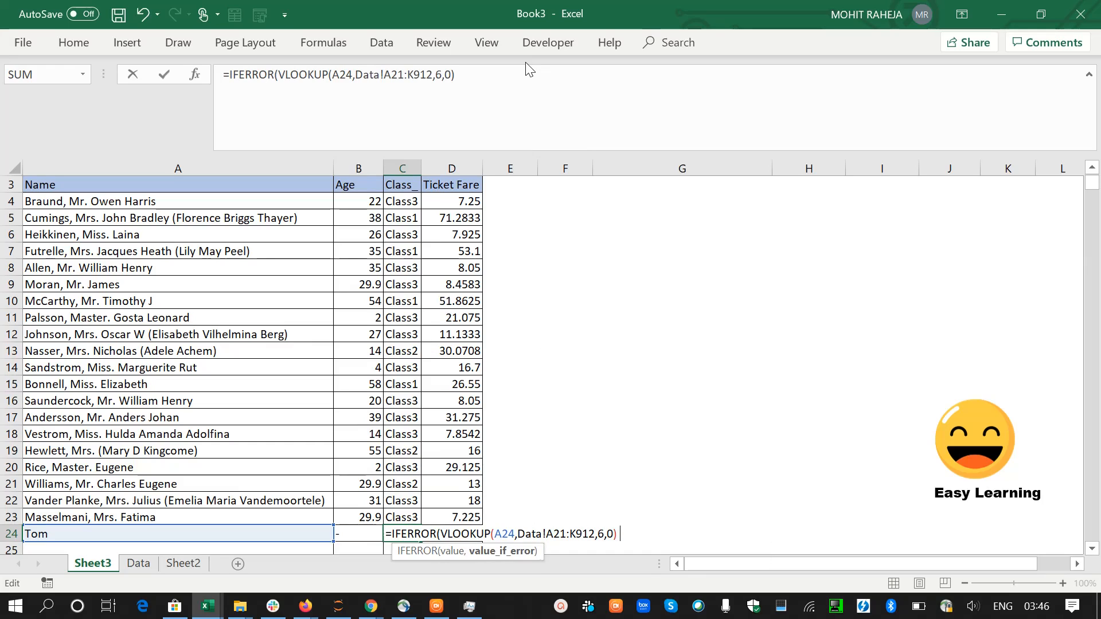
type("NotMatched\")")
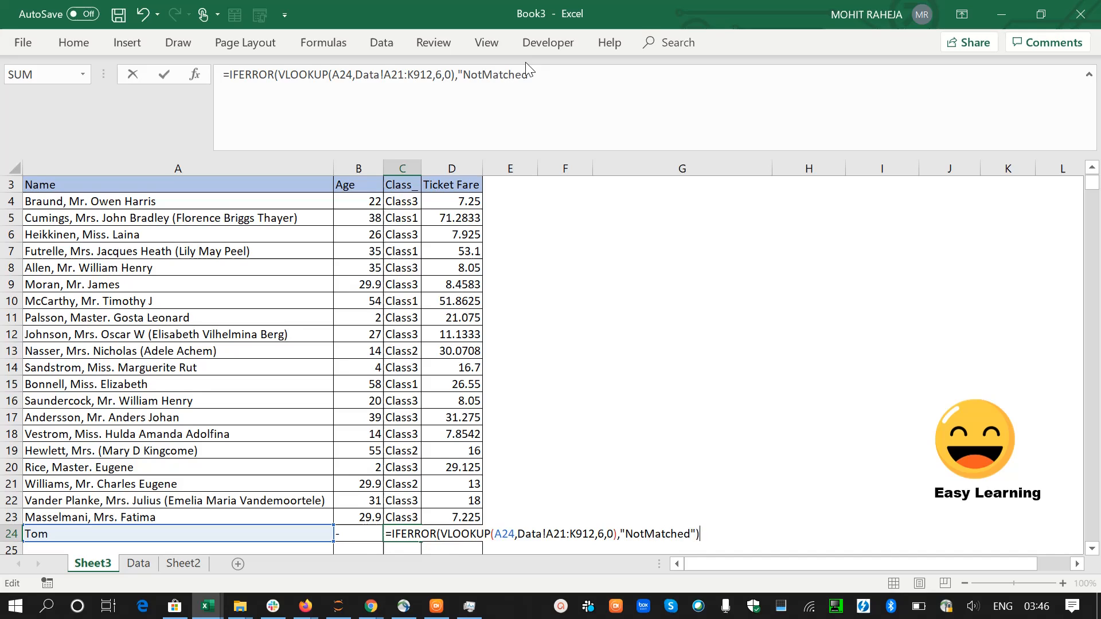
key("Return")
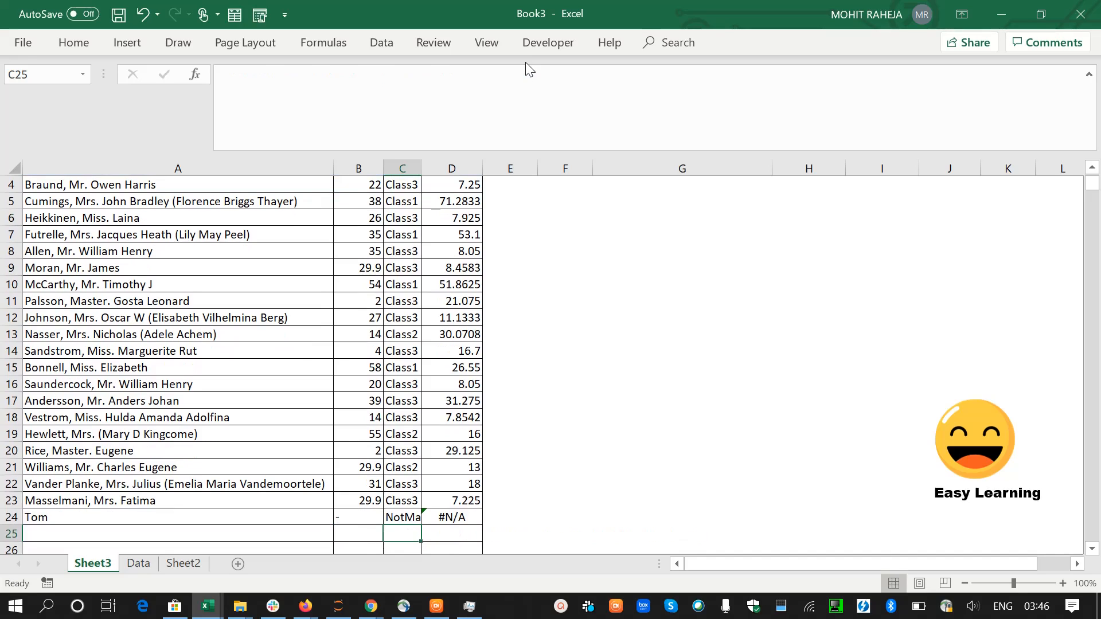
key("Up")
key("alt+o")
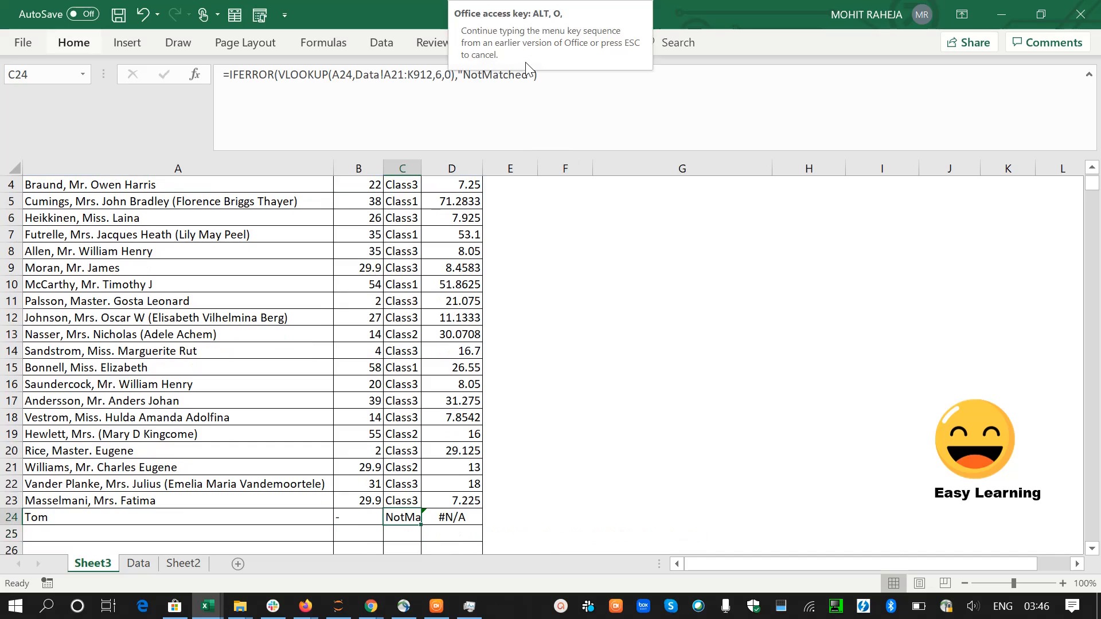
key("a")
key("Escape")
key("Left")
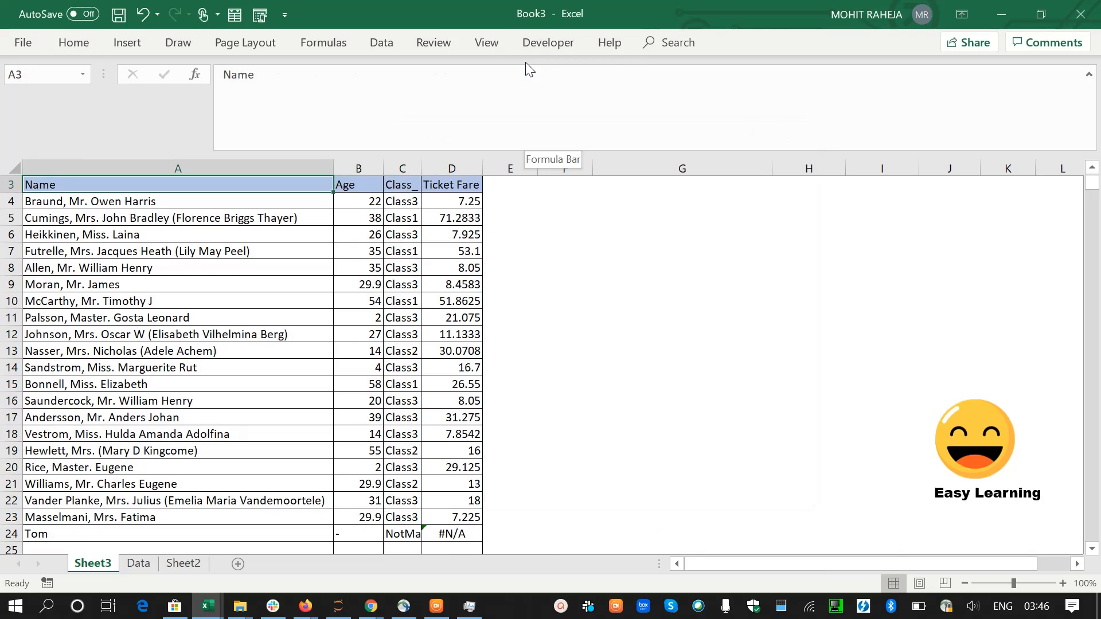
key("Down")
key("Right")
key("Down")
key("ctrl+Down")
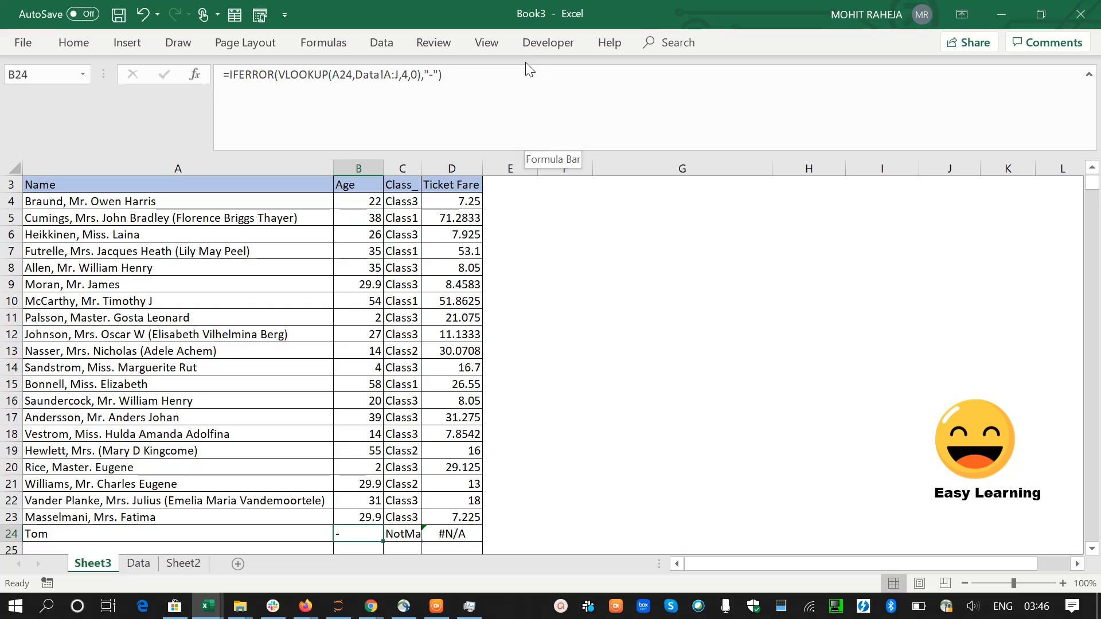
Change the IFERROR fallback text in the C24 formula to "Not Class".
key("Right")
left_click(528, 70)
key("BackSpace")
key("BackSpace")
key("BackSpace")
key("BackSpace")
key("BackSpace")
key("BackSpace")
key("BackSpace")
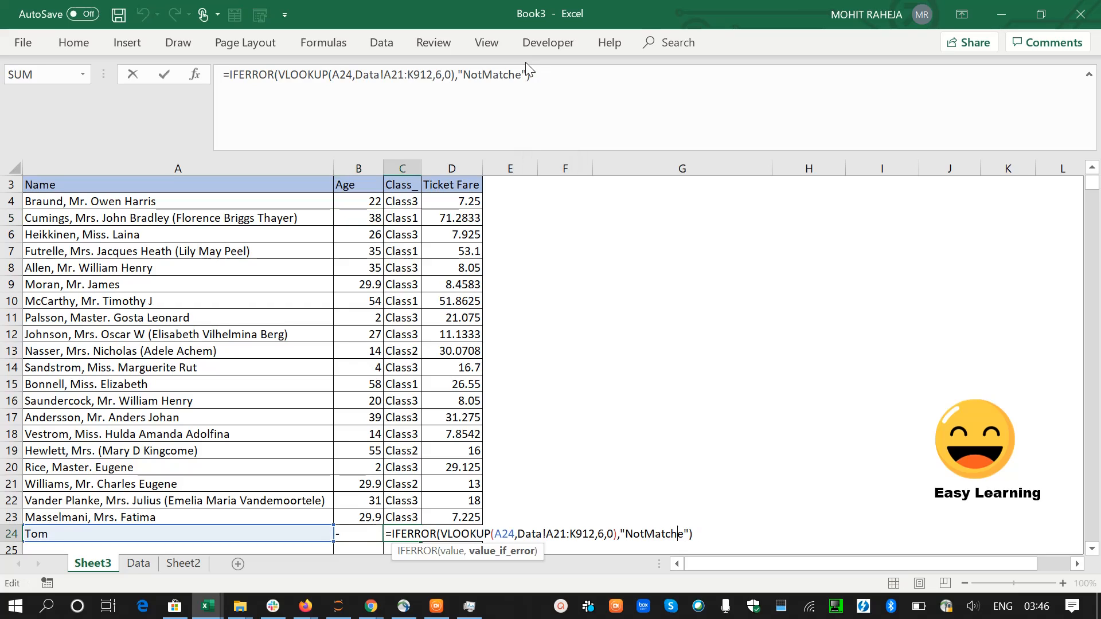
type("Class")
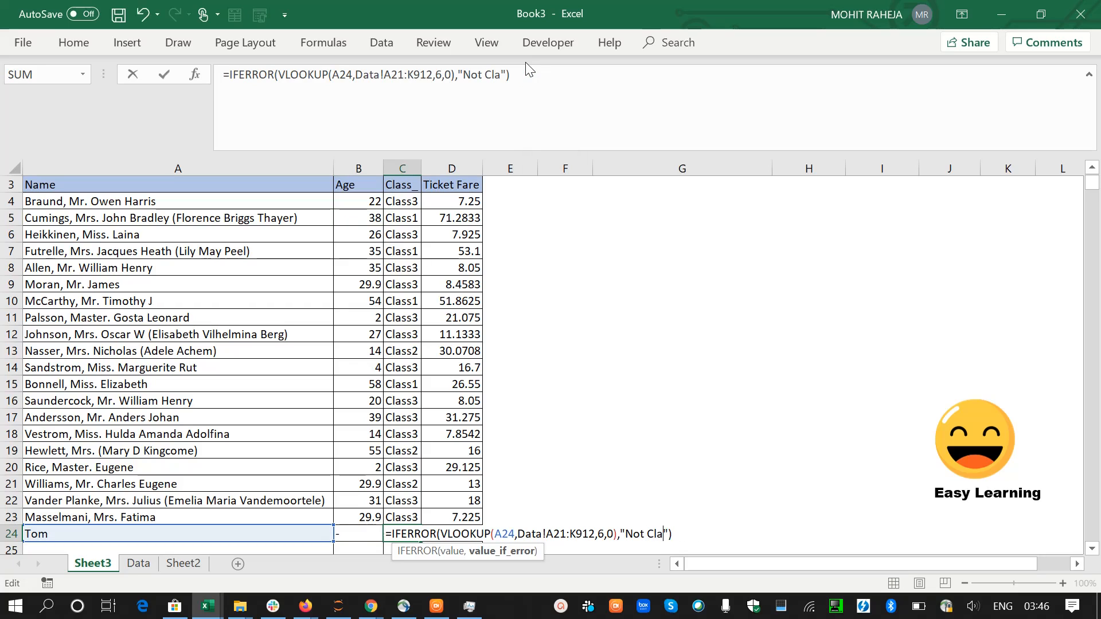
key("Tab")
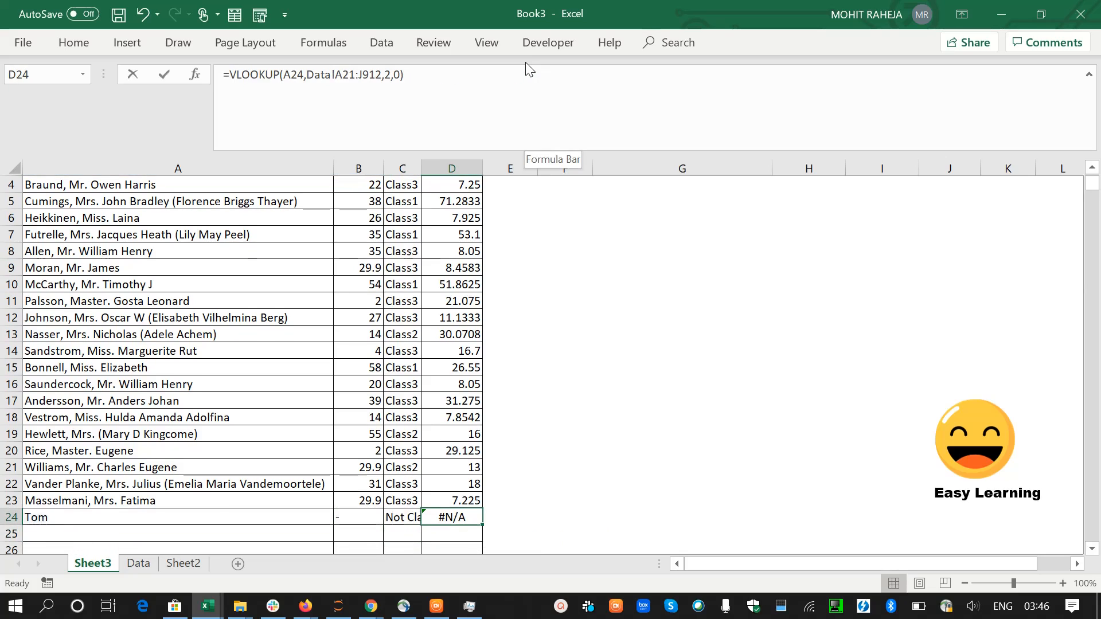
Insert the IFERROR function in front of the VLOOKUP in the D24 formula of the Ticket Fare column.
left_click(527, 70)
key("Left")
key("Left")
key("Left")
key("Left")
key("Left")
key("Left")
key("Left")
key("Left")
key("Left")
key("Left")
key("Left")
key("Left")
key("Left")
key("Left")
key("Left")
key("Left")
key("Left")
key("Left")
key("Left")
key("Left")
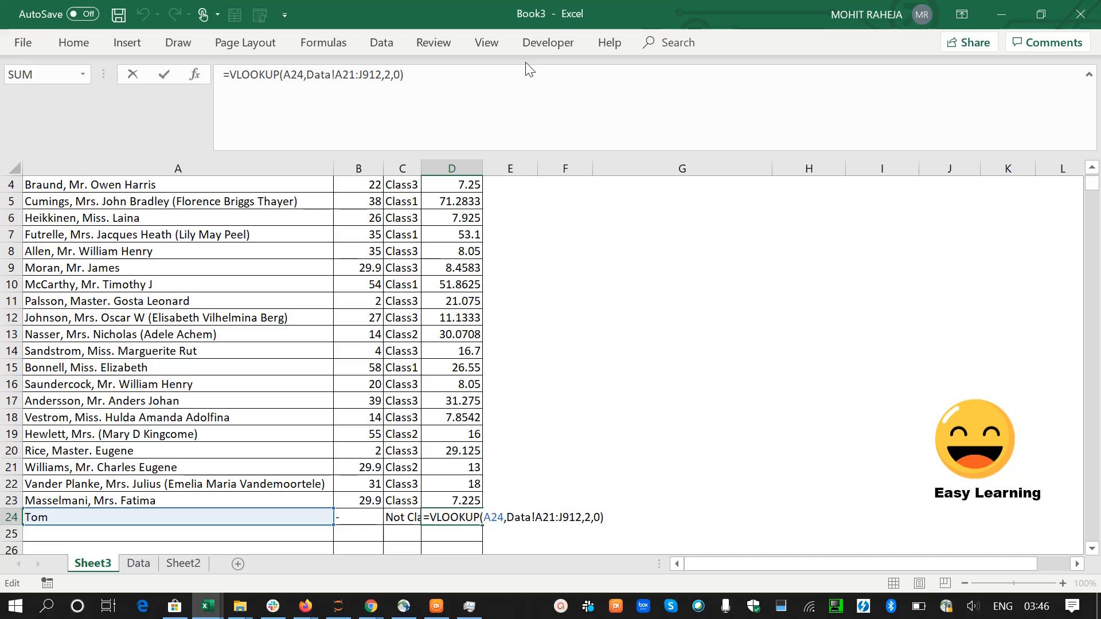
type("if")
key("Down")
key("Tab")
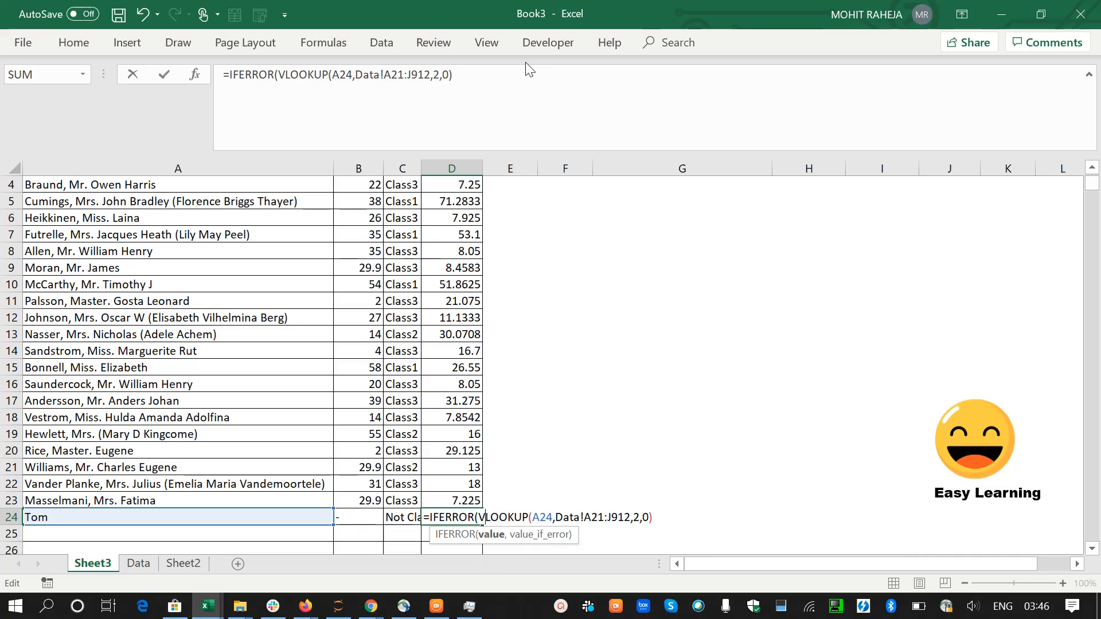
Complete the IFERROR formula in D24 with "Not travelled" as its value_if_error argument.
key("Right")
key("Right")
key("Right")
key("Right")
key("Right")
key("Right")
key("Right")
key("Right")
key("Right")
key("Right")
key("Right")
key("Right")
key("Right")
key("Right")
key("Right")
key("Right")
key("Right")
key("Right")
key("Right")
key("Right")
key("Right")
key("Right")
key("Right")
key("Right")
key("Right")
key("Right")
key("Right")
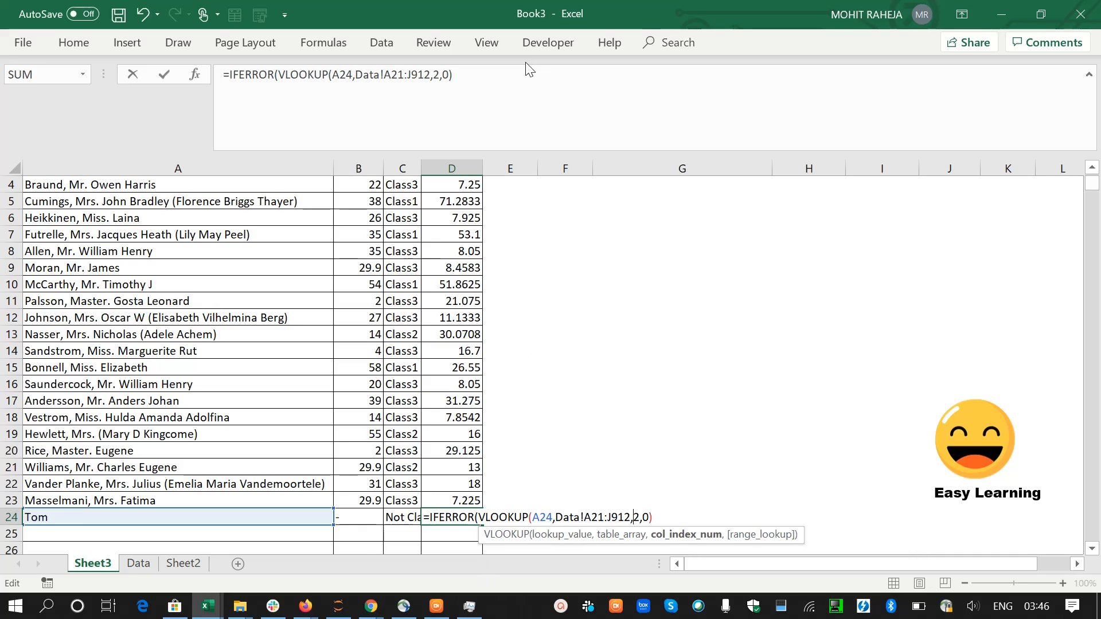
type(",\"Not ")
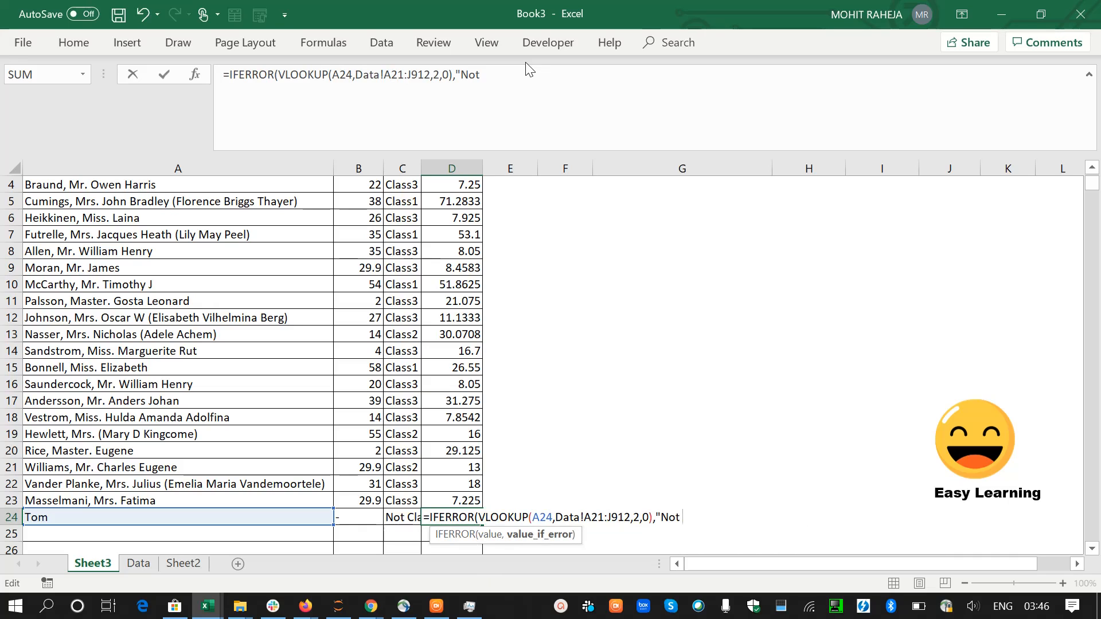
type("travelled")
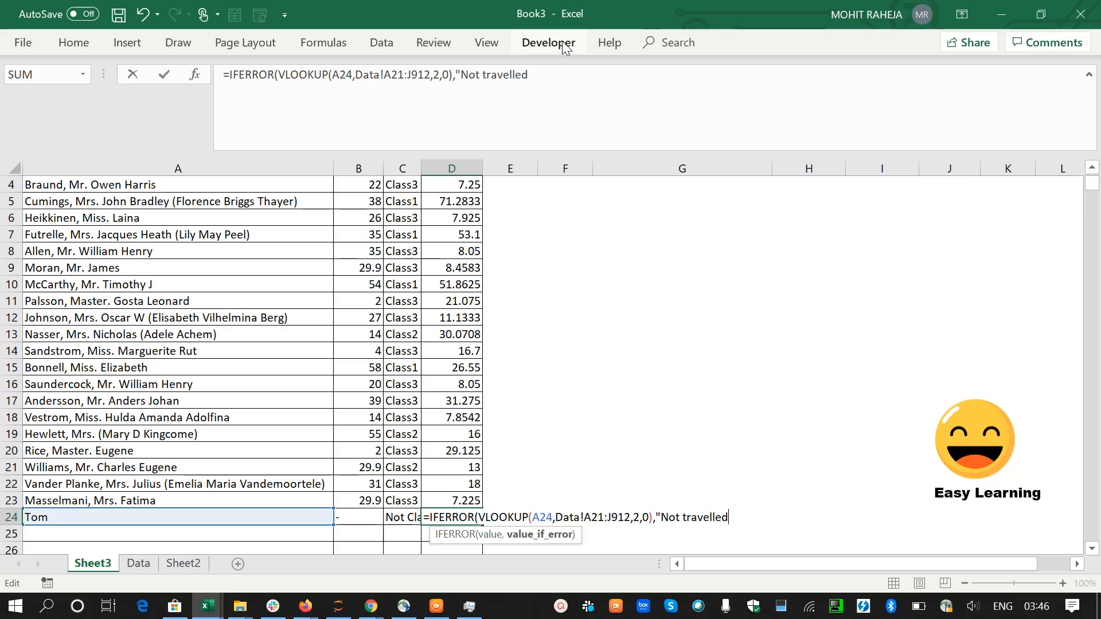
type("\"")
key("Return")
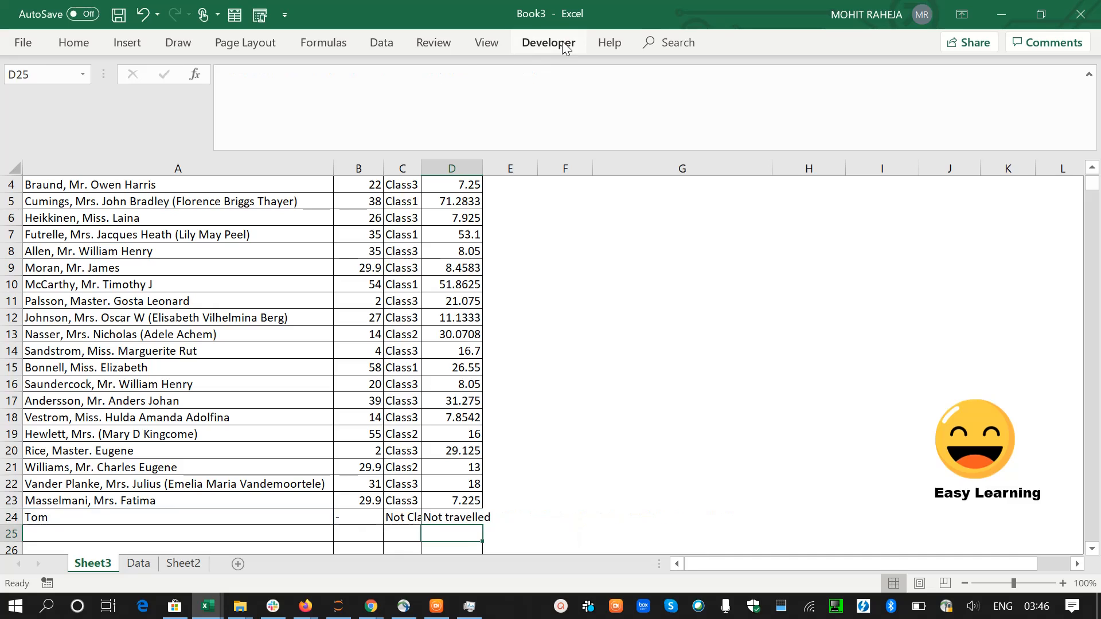
Examine the arguments of the IFERROR formula in B24 without changing it.
key("Up")
key("Left")
key("Left")
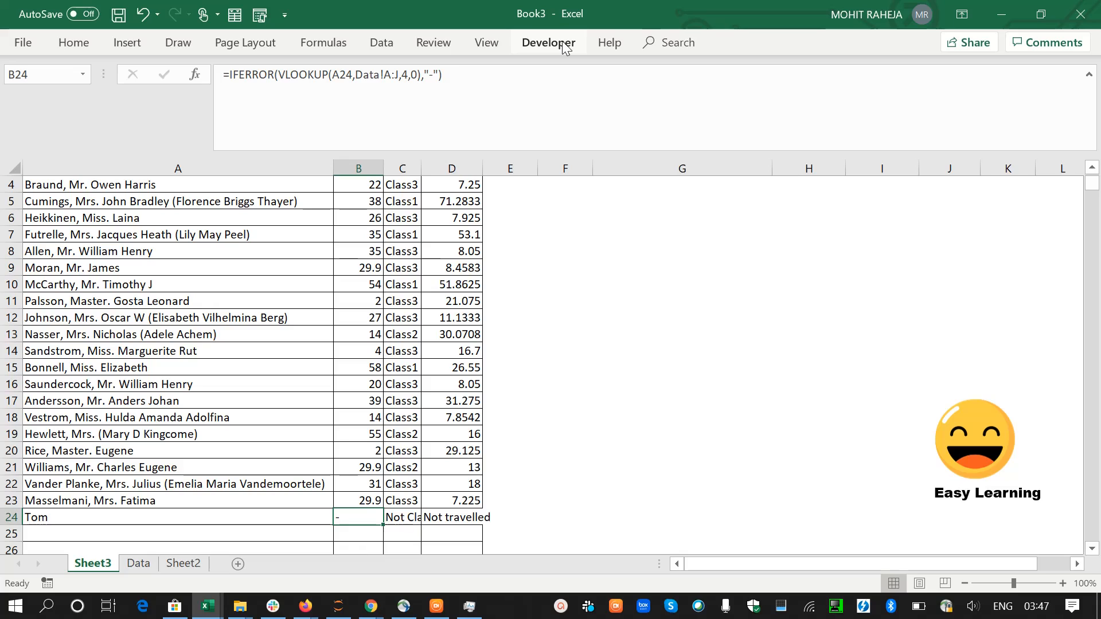
key("F2")
key("Left")
key("Left")
key("Left")
key("Left")
key("Left")
key("Left")
key("Left")
key("Left")
key("Left")
key("Left")
key("Left")
key("Left")
key("Left")
key("Left")
key("Left")
key("Left")
key("Left")
key("Left")
key("Left")
key("Left")
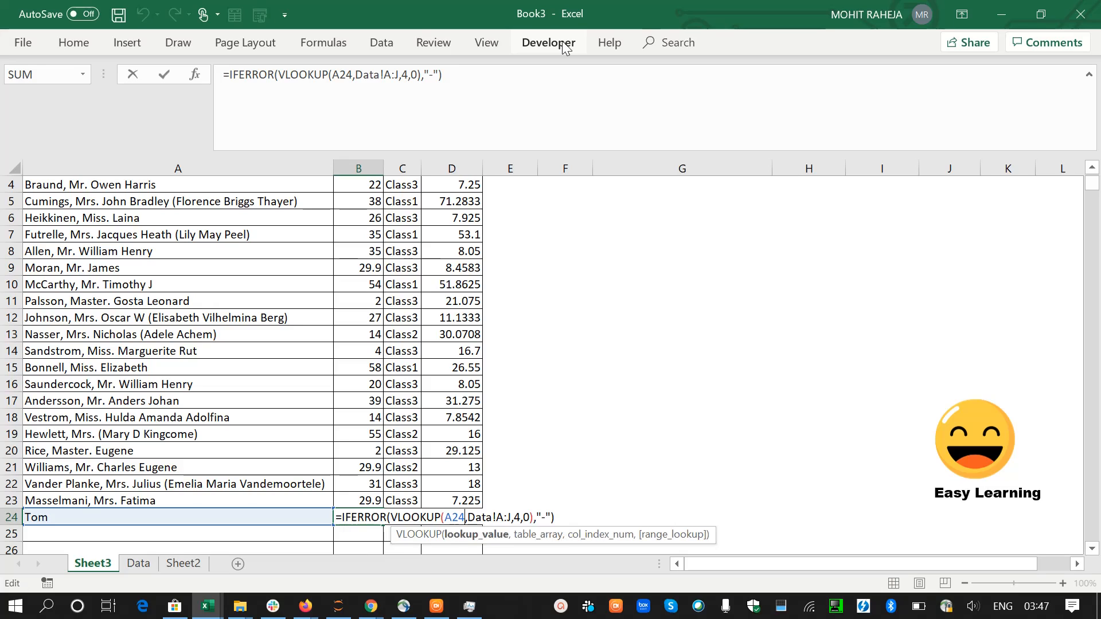
key("Escape")
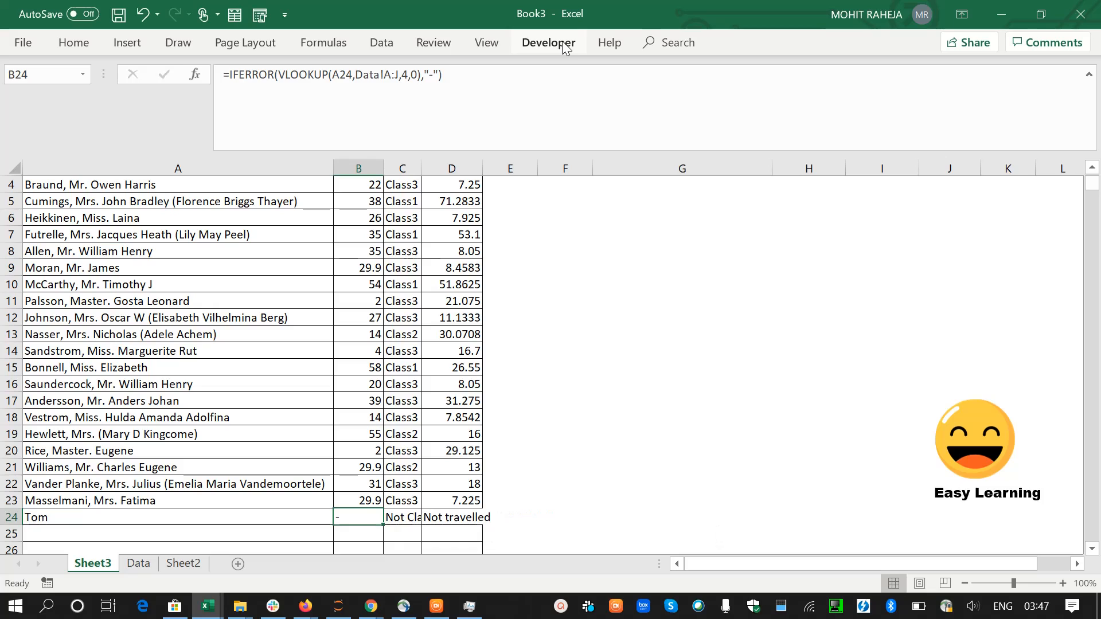
Undo the IFERROR edits in D24, C24 and B24 to restore the plain VLOOKUP formulas.
key("ctrl+z")
key("ctrl+z")
key("ctrl+z")
key("ctrl+z")
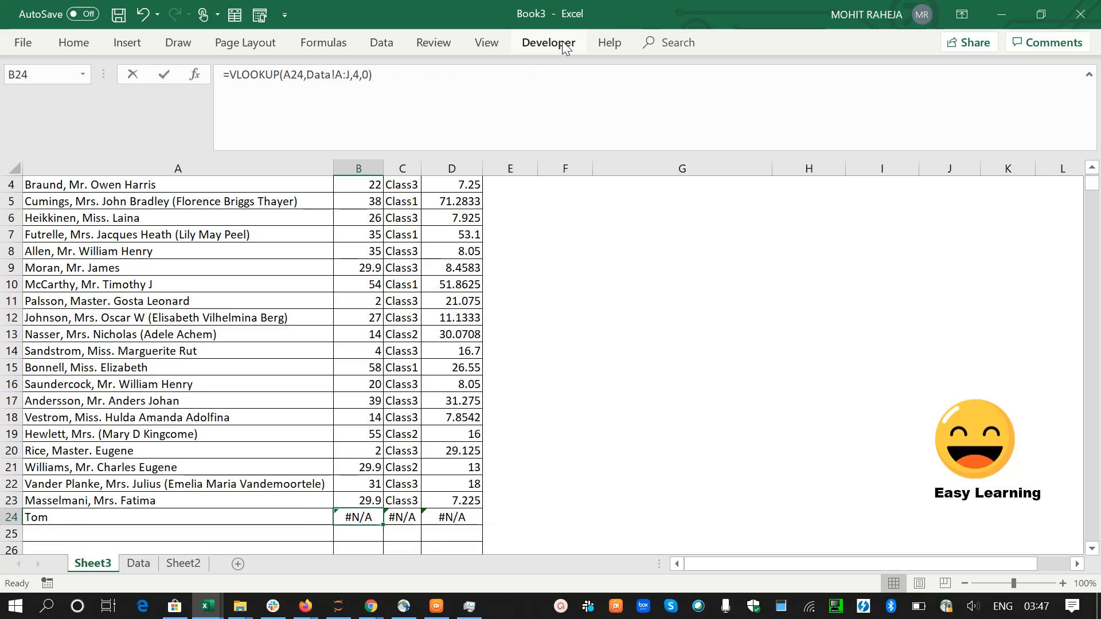
Insert the ISERROR function in front of the VLOOKUP in the B24 formula of the Age column.
key("F2")
key("Left")
key("Left")
key("Left")
key("Left")
key("Left")
key("Left")
key("Left")
key("Left")
key("Left")
key("Left")
key("Left")
key("Left")
key("Left")
key("Left")
key("Left")
key("Left")
key("Left")
key("Left")
key("Left")
key("Left")
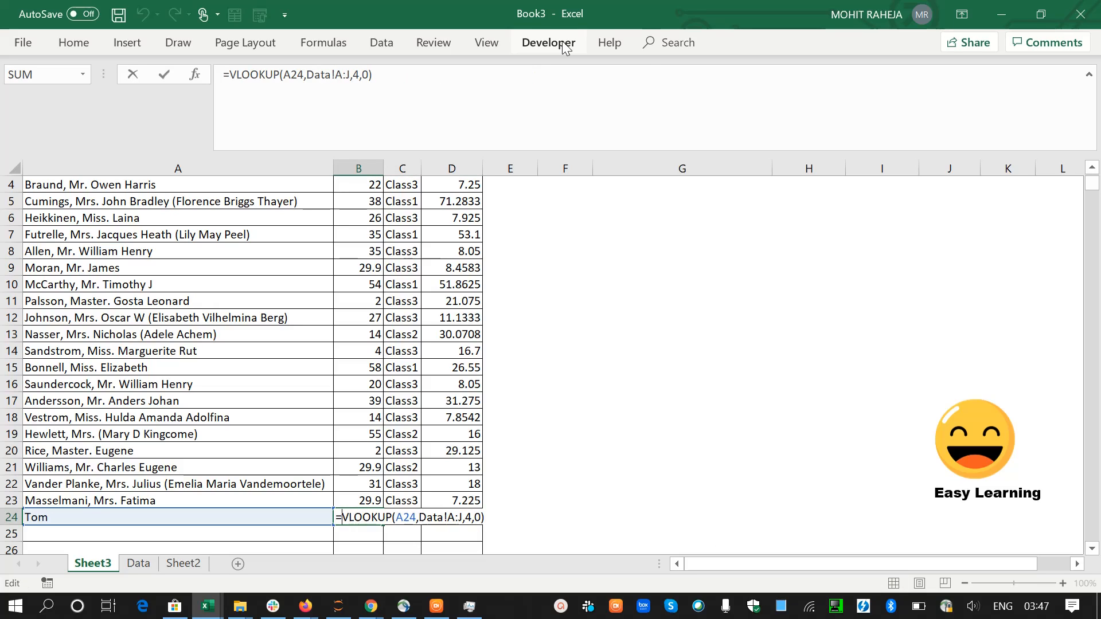
type("is")
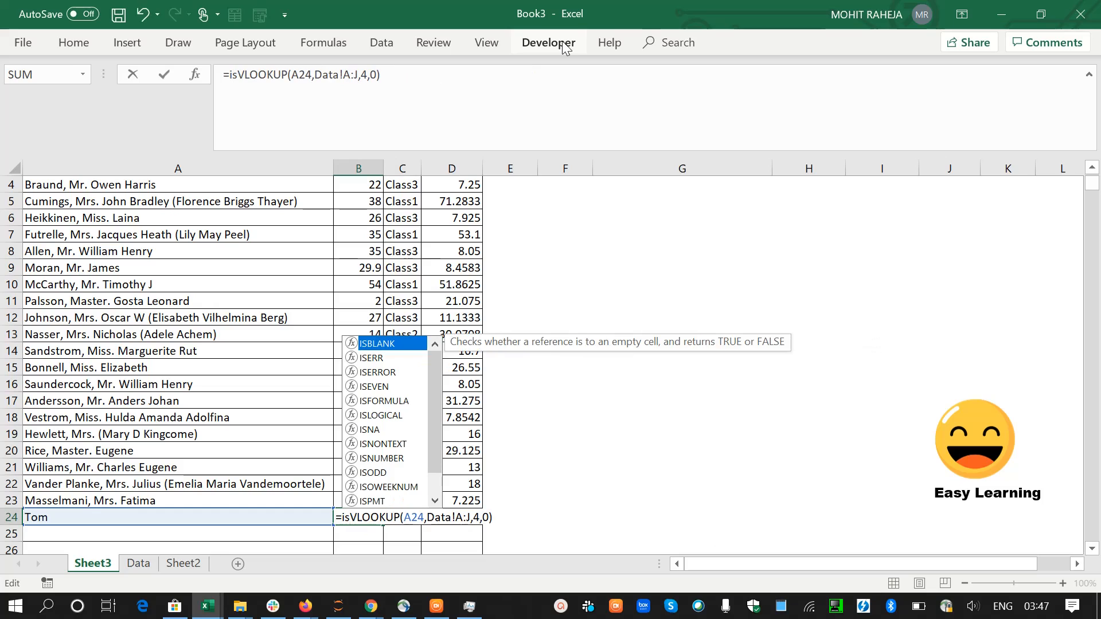
key("Down")
key("Down")
key("Tab")
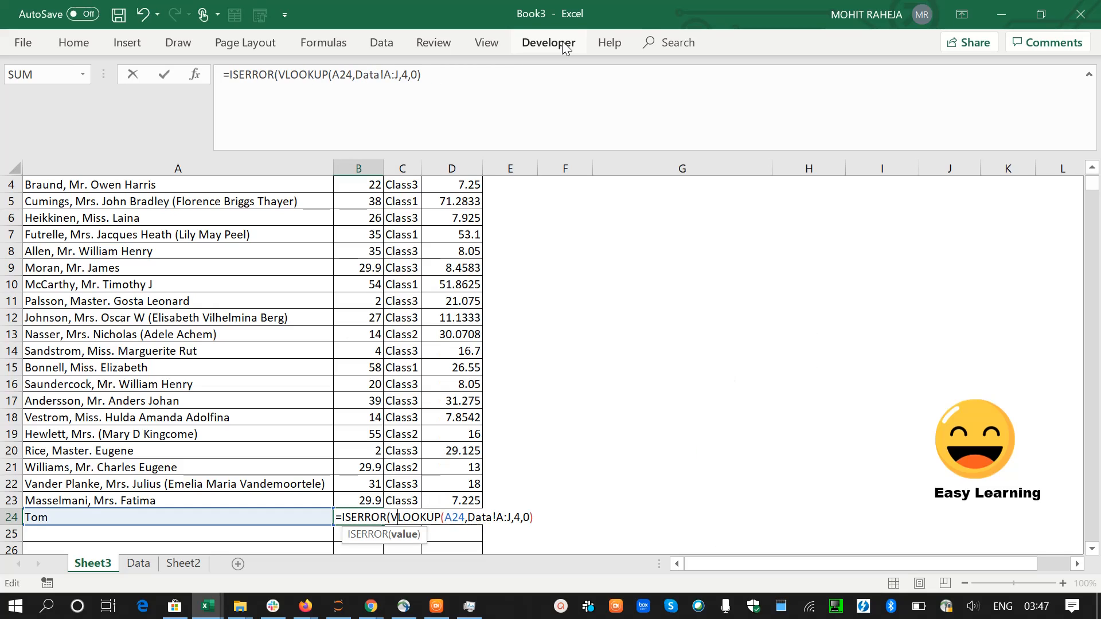
Close the ISERROR function around the VLOOKUP in B24 and enter the formula.
key("Right")
key("Right")
key("Right")
key("Right")
key("Right")
key("Right")
key("Right")
key("Right")
key("Right")
key("Right")
key("Right")
key("Right")
key("Right")
key("Right")
key("Right")
key("Right")
key("Right")
key("Right")
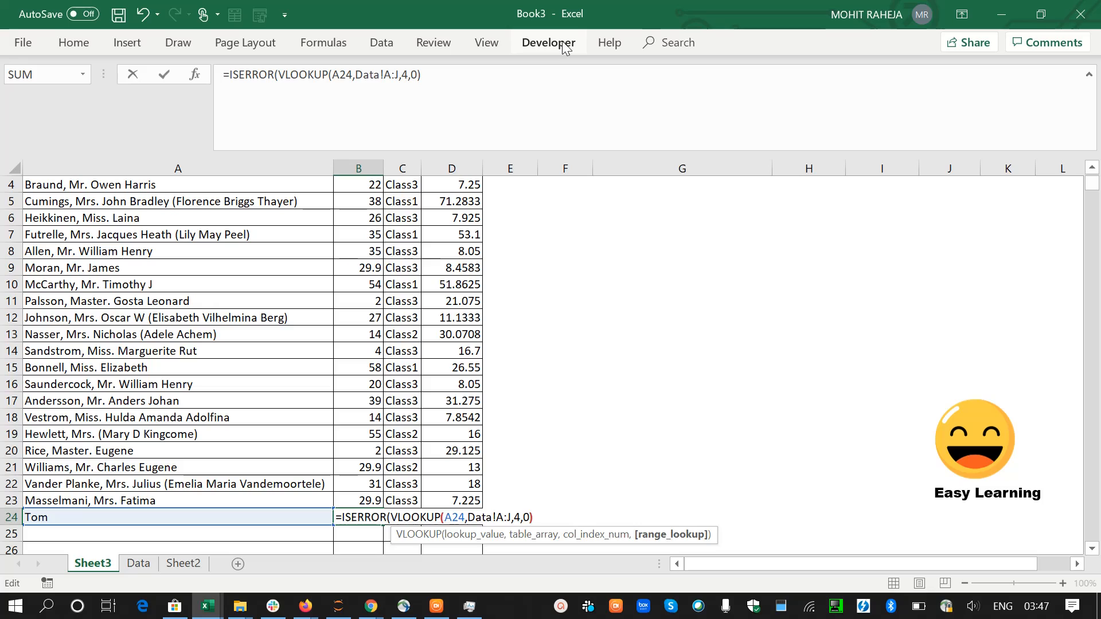
type(")")
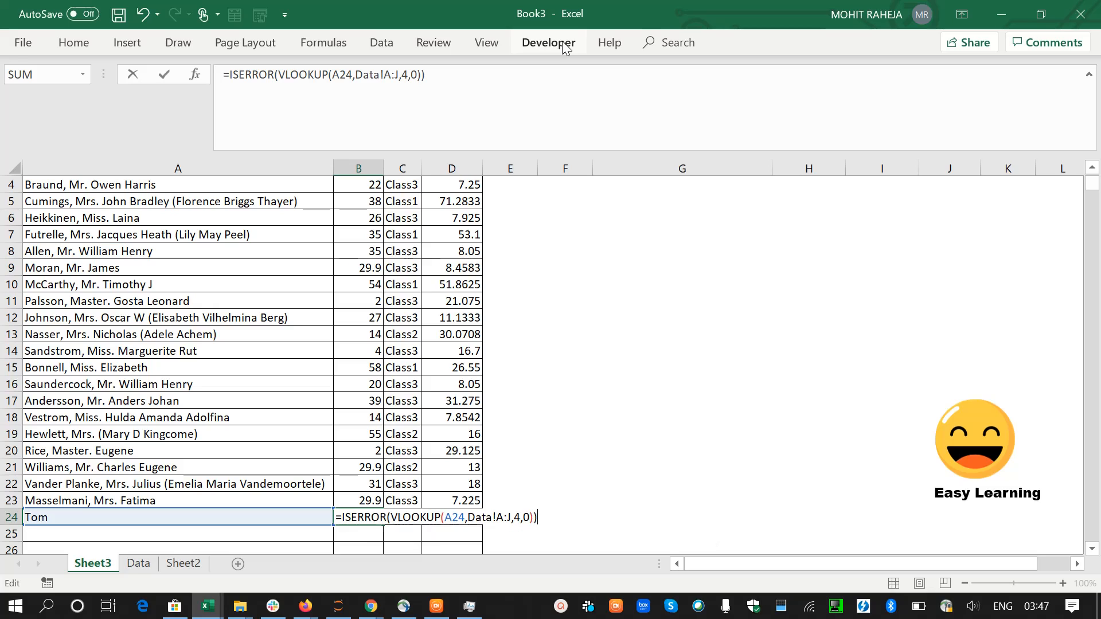
key("Return")
key("Up")
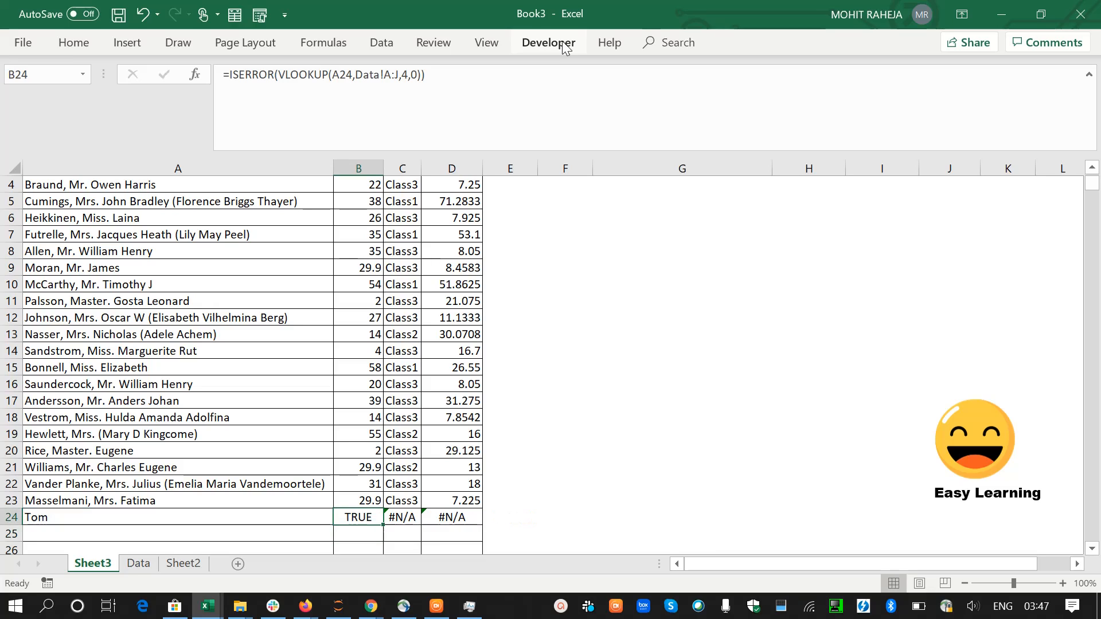
Copy the ISERROR formula from B24 into B23.
key("ctrl+c")
key("Up")
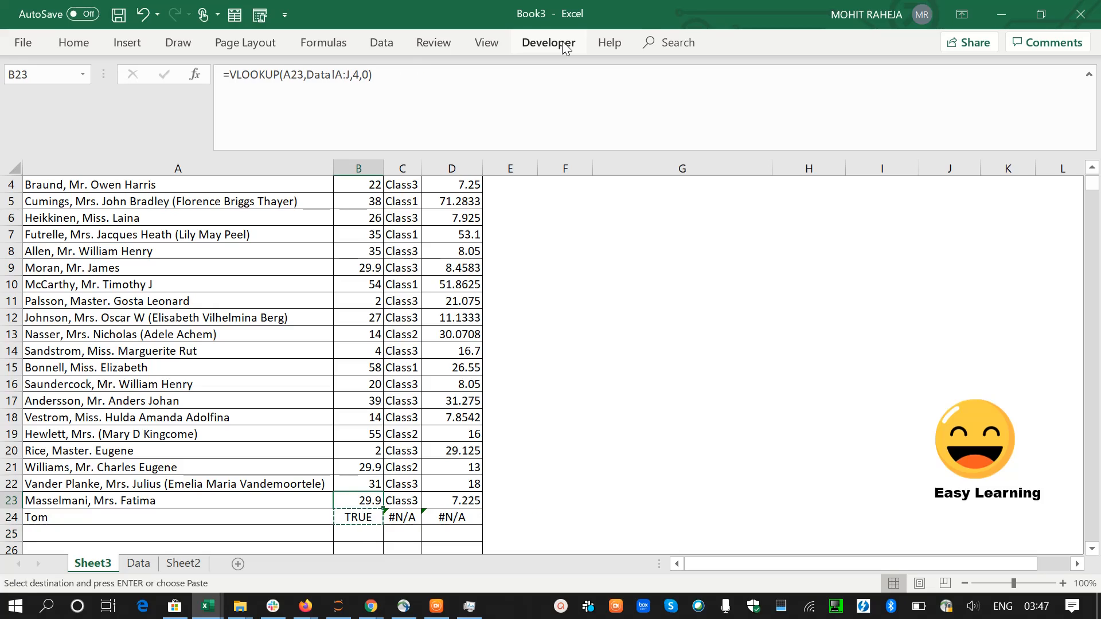
key("Return")
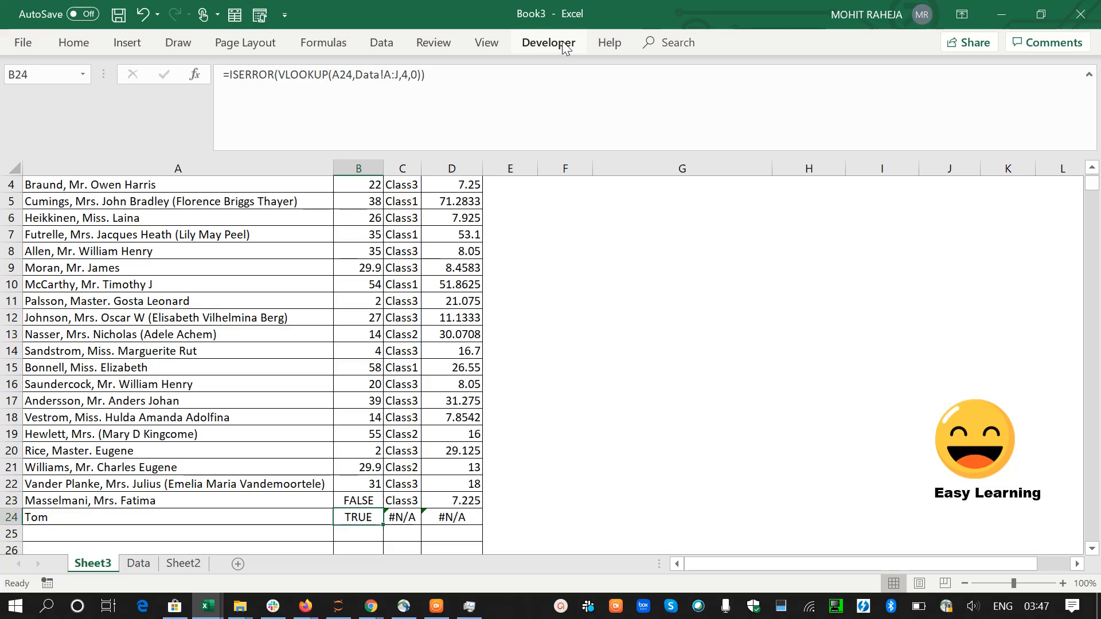
Undo the ISERROR formulas in B23 and B24.
key("Down")
key("Right")
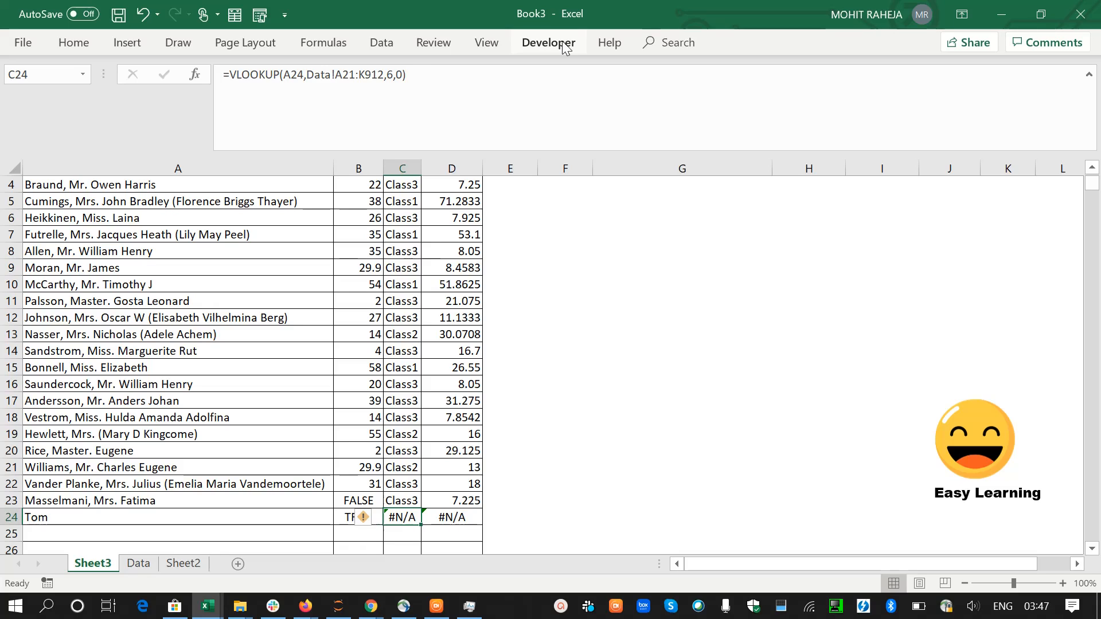
key("Left")
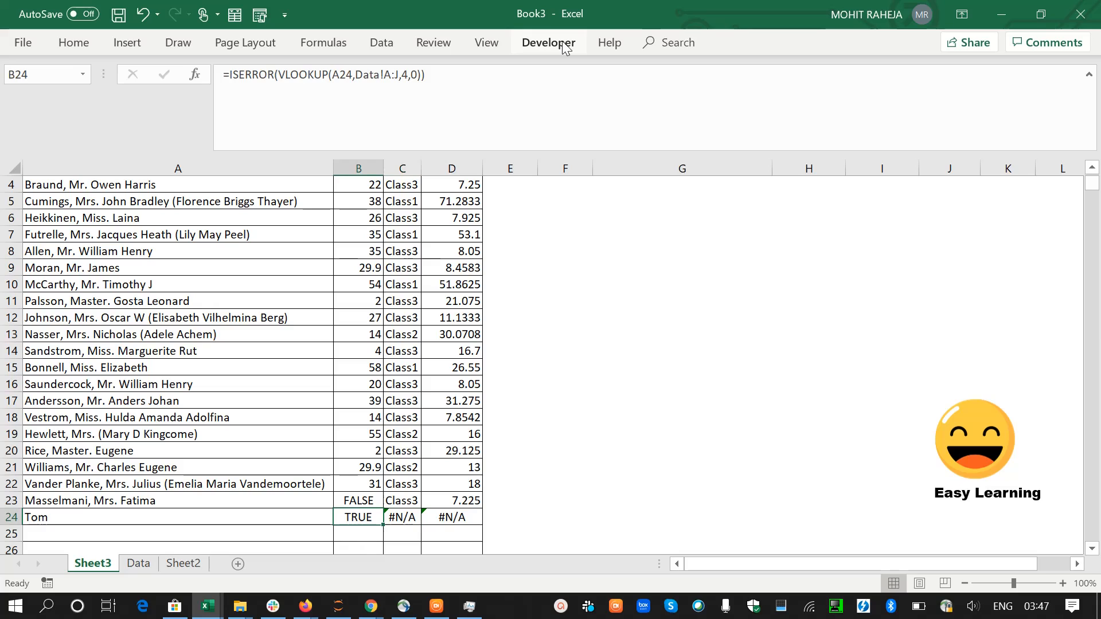
key("ctrl+z")
key("ctrl+z")
Insert the ISERROR function in front of the VLOOKUP in the B24 formula.
key("F2")
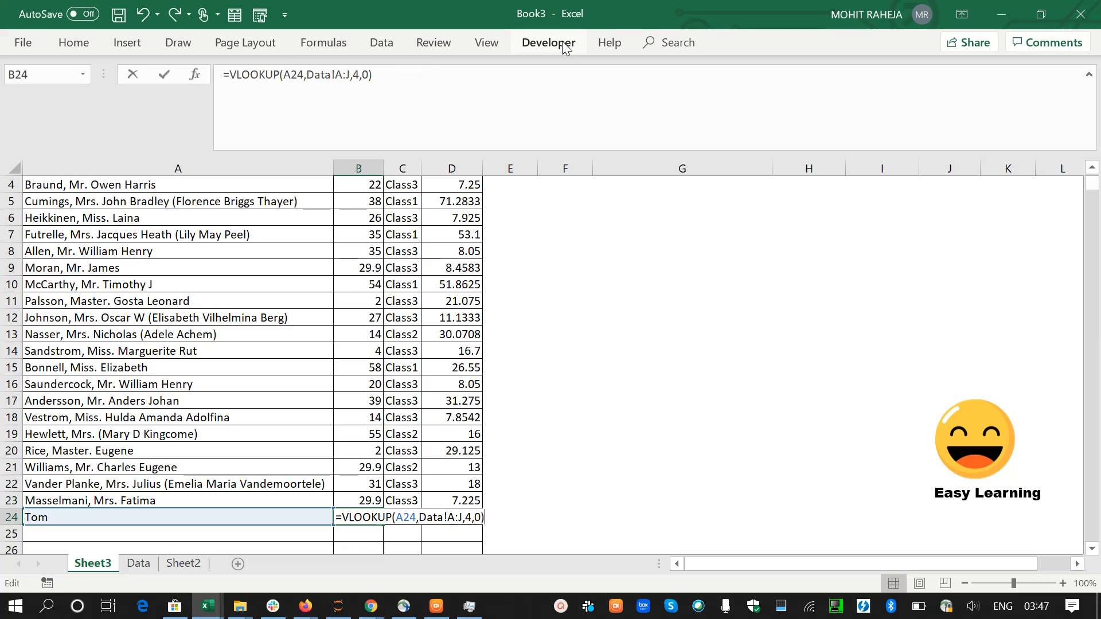
key("Left")
key("Left")
key("Left")
key("Left")
key("Left")
key("Left")
key("Left")
key("Left")
key("Left")
key("Left")
key("Left")
key("Left")
key("Left")
key("Left")
key("Left")
key("Left")
key("Left")
key("Left")
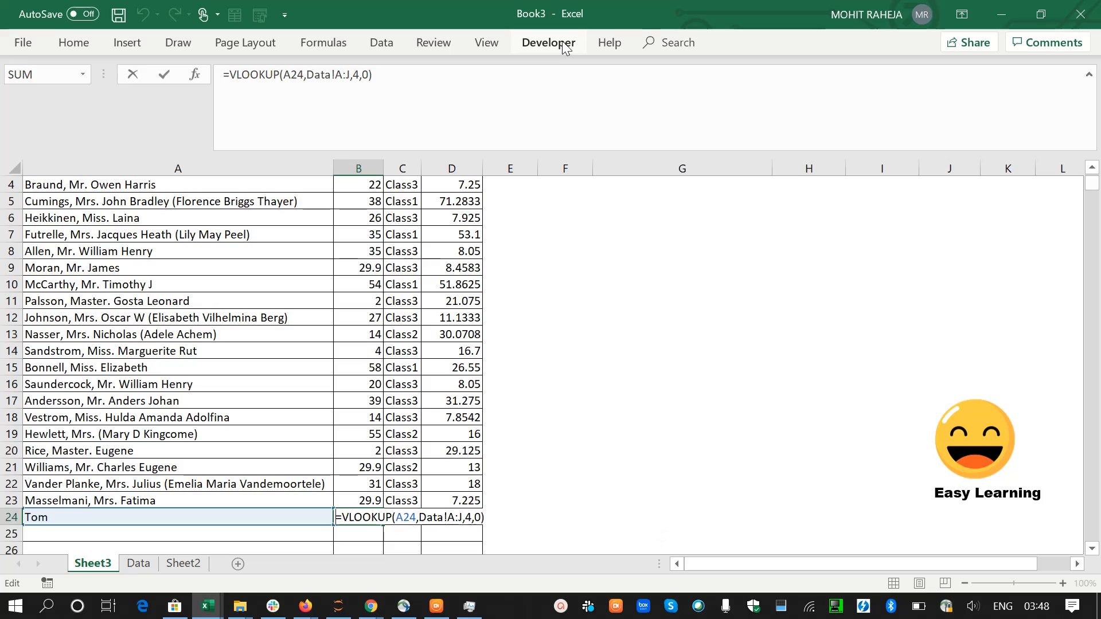
type("is")
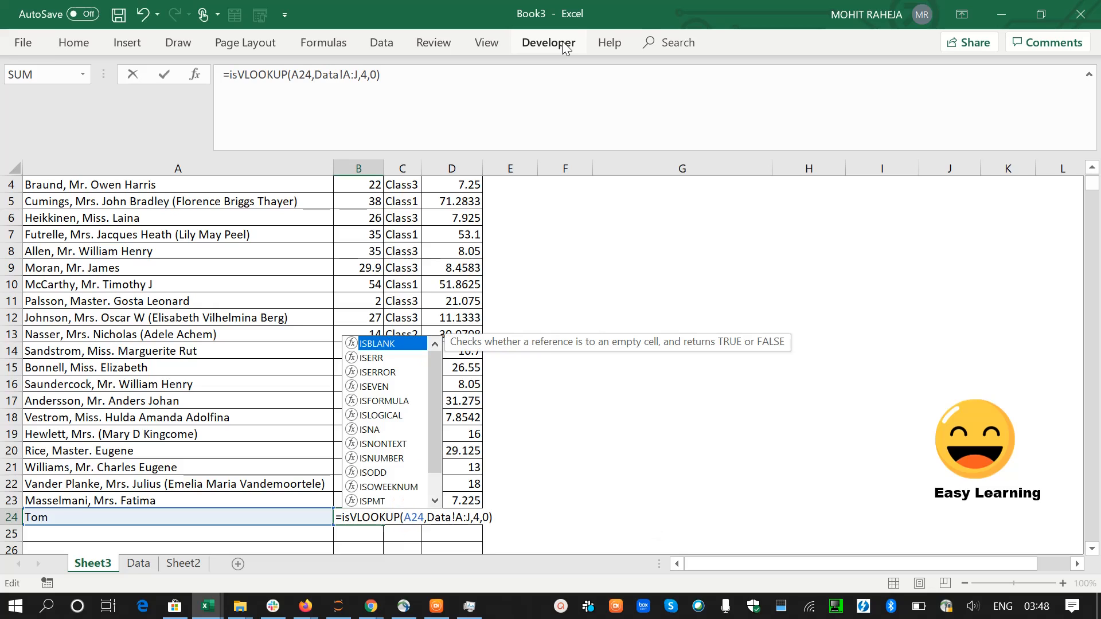
key("Tab")
Close the ISERROR function after the VLOOKUP in B24 and enter the formula.
key("Right")
key("Right")
key("Right")
key("Right")
key("Right")
key("Right")
key("Right")
key("Right")
key("Right")
key("Right")
key("Right")
key("Right")
key("Right")
key("Right")
key("Right")
key("Right")
key("Right")
key("Right")
key("Right")
key("Right")
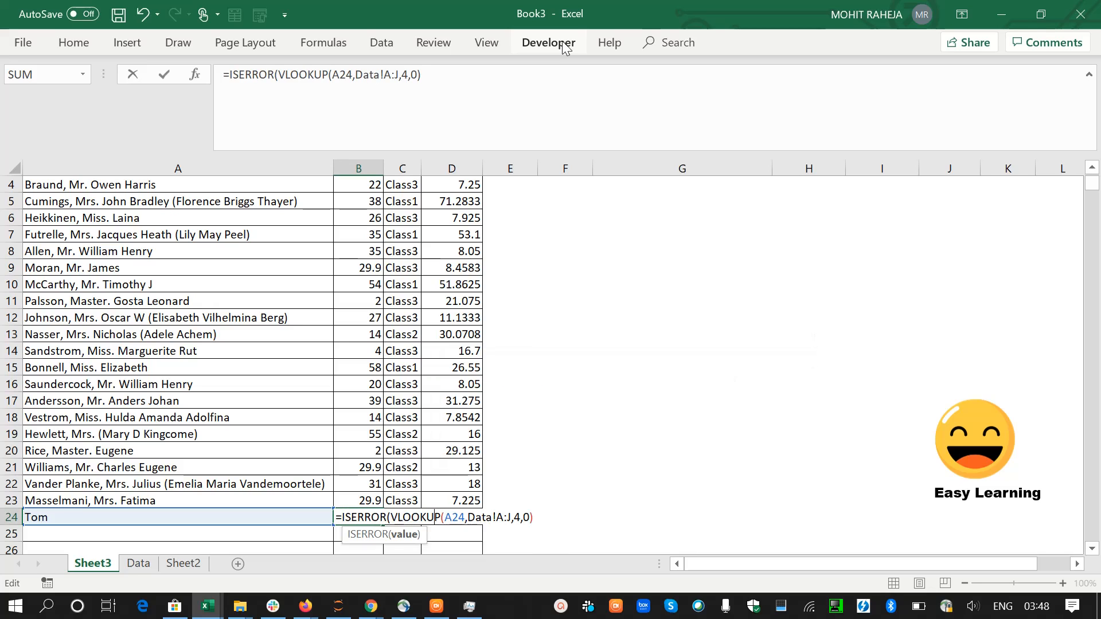
key("Right")
type(")")
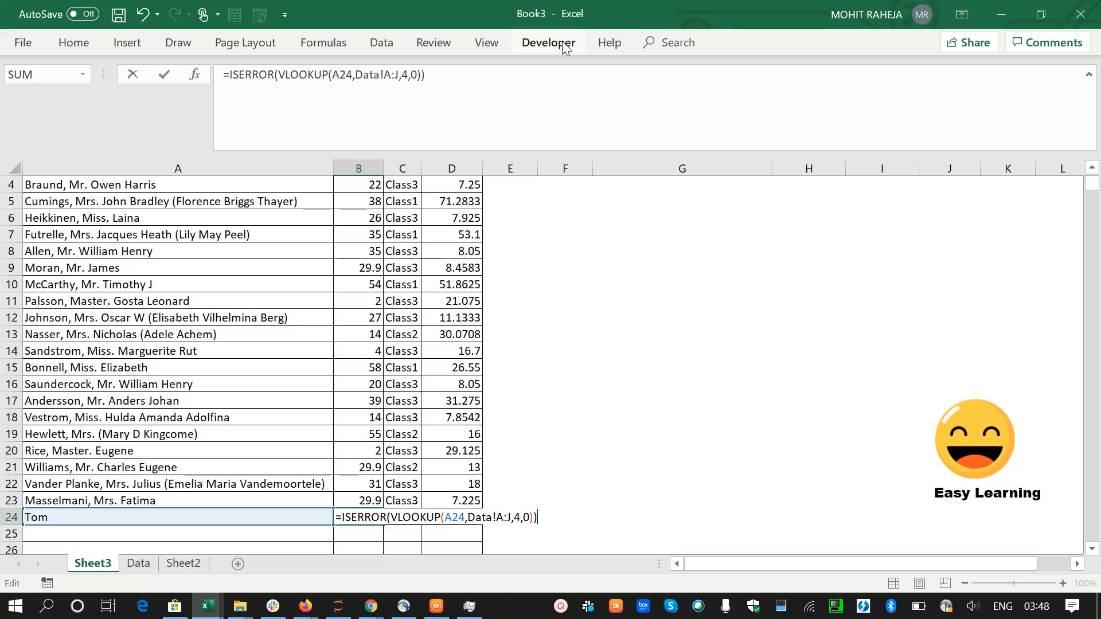
key("Return")
Reopen the B24 formula and insert an opening IF function in front of ISERROR.
key("Up")
key("F2")
key("Left")
key("Left")
key("Left")
key("Left")
key("Left")
key("Left")
key("Left")
key("Left")
key("Left")
key("Left")
key("Left")
key("Left")
key("Left")
key("Left")
key("Left")
key("Left")
key("Left")
key("Left")
key("Left")
key("Left")
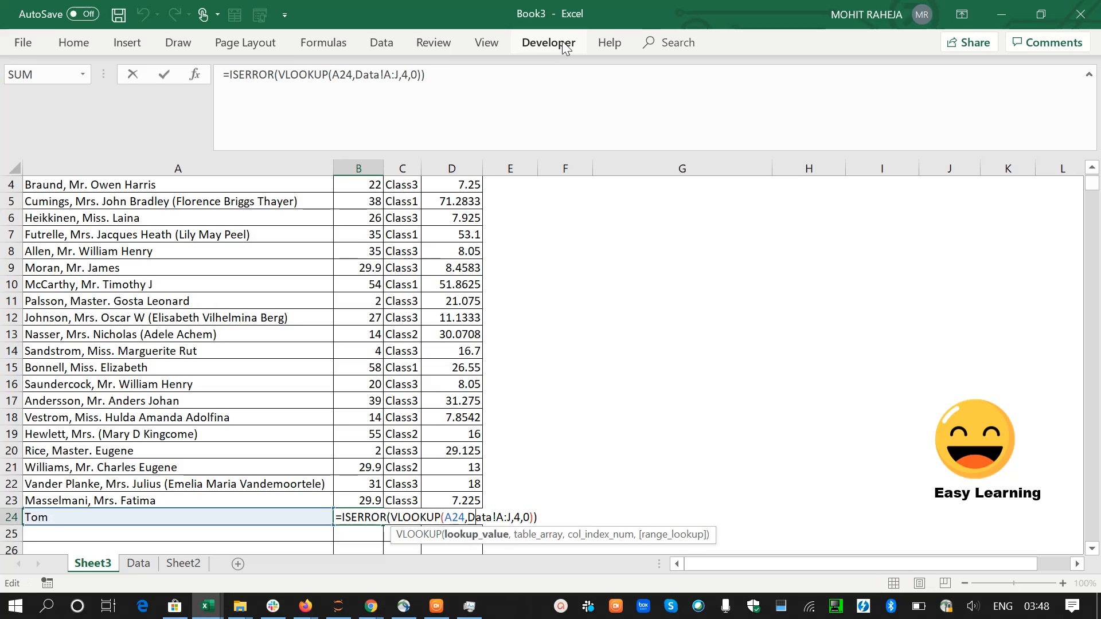
key("Left")
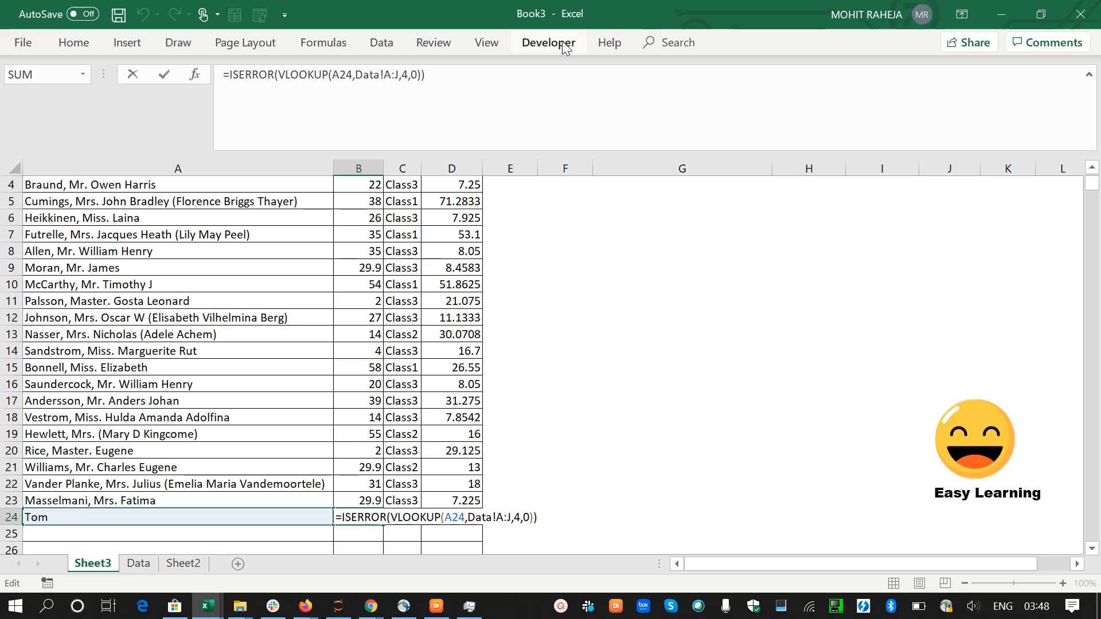
type("if")
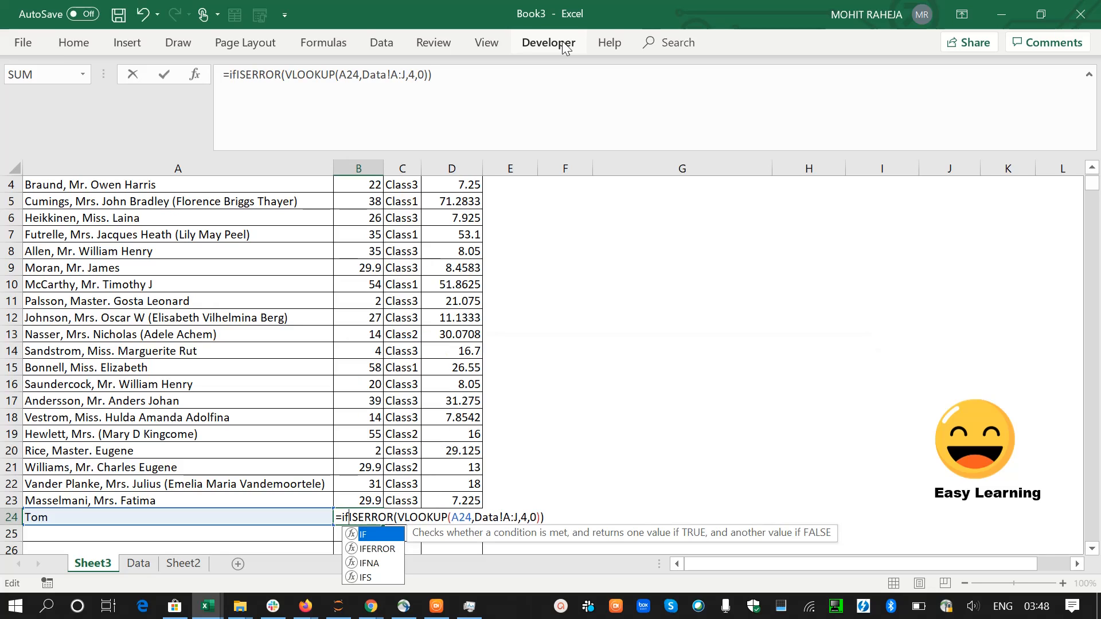
type("(")
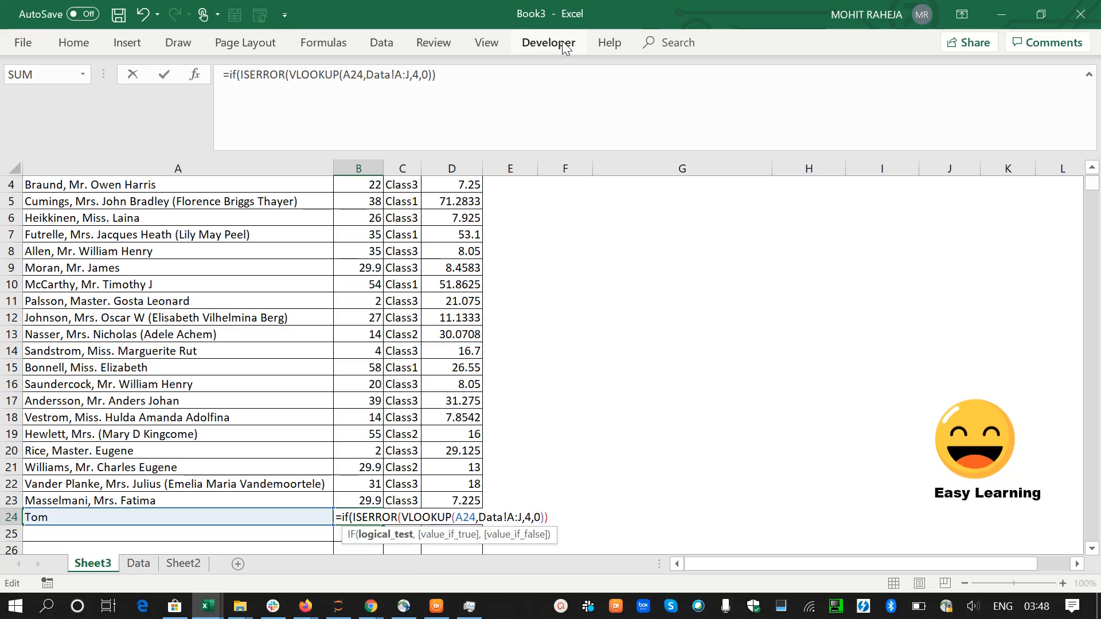
Complete the IF in B24 with "1" as the value if true and "0" as the value if false.
key("Right")
key("Right")
key("Right")
key("Right")
key("Right")
key("Right")
key("Right")
key("Right")
key("Right")
key("Right")
key("Right")
key("Right")
key("Right")
key("Right")
key("Right")
key("Right")
key("Right")
key("Right")
key("Right")
key("Right")
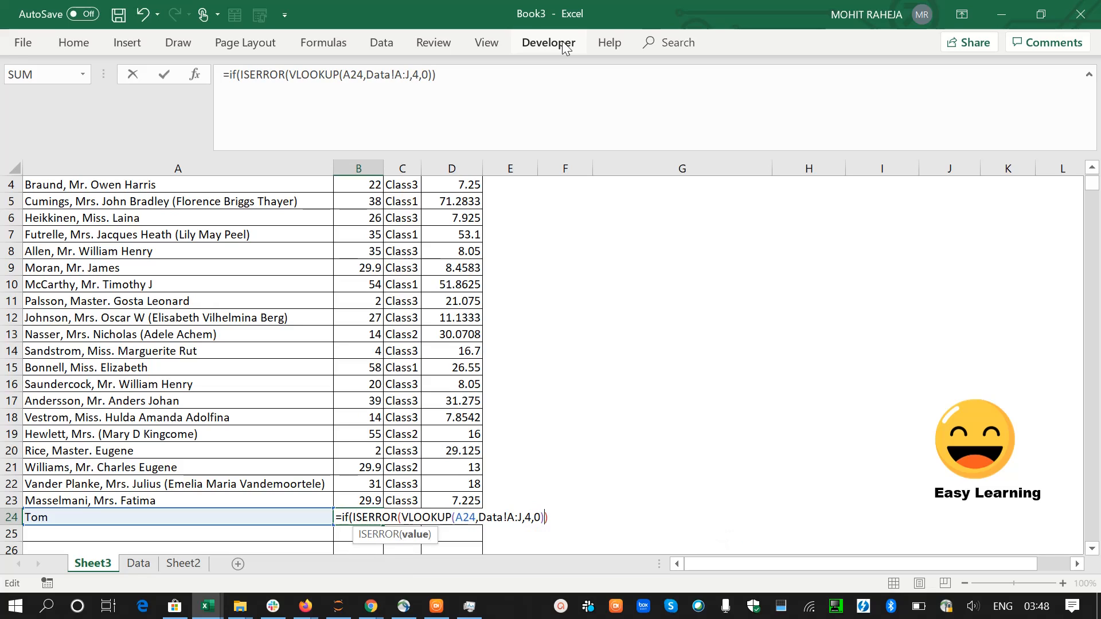
key("Right")
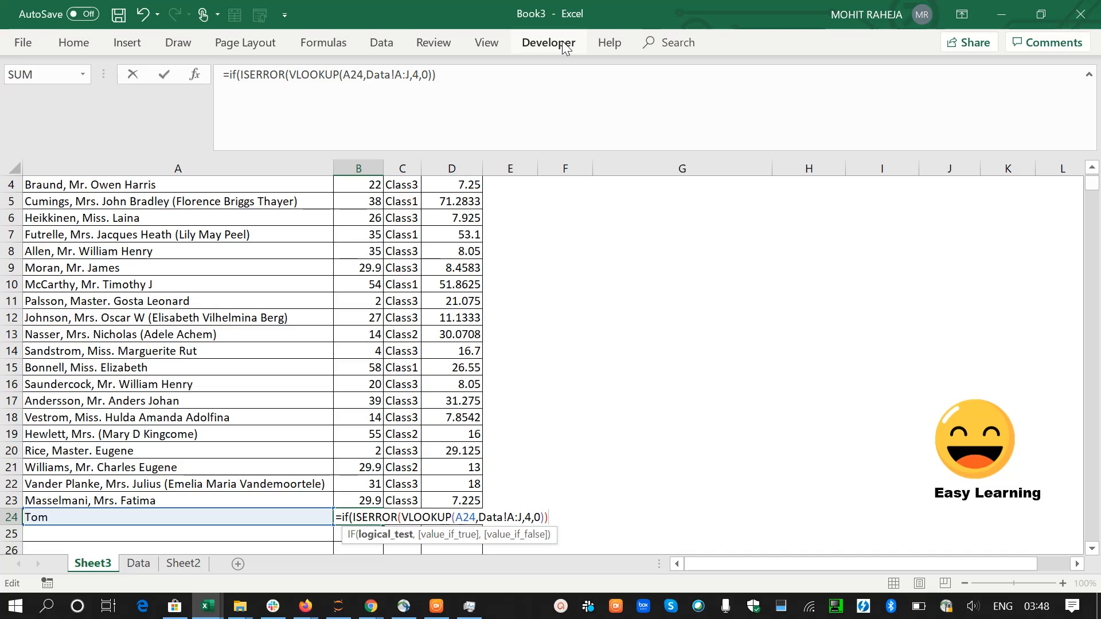
type(",\"")
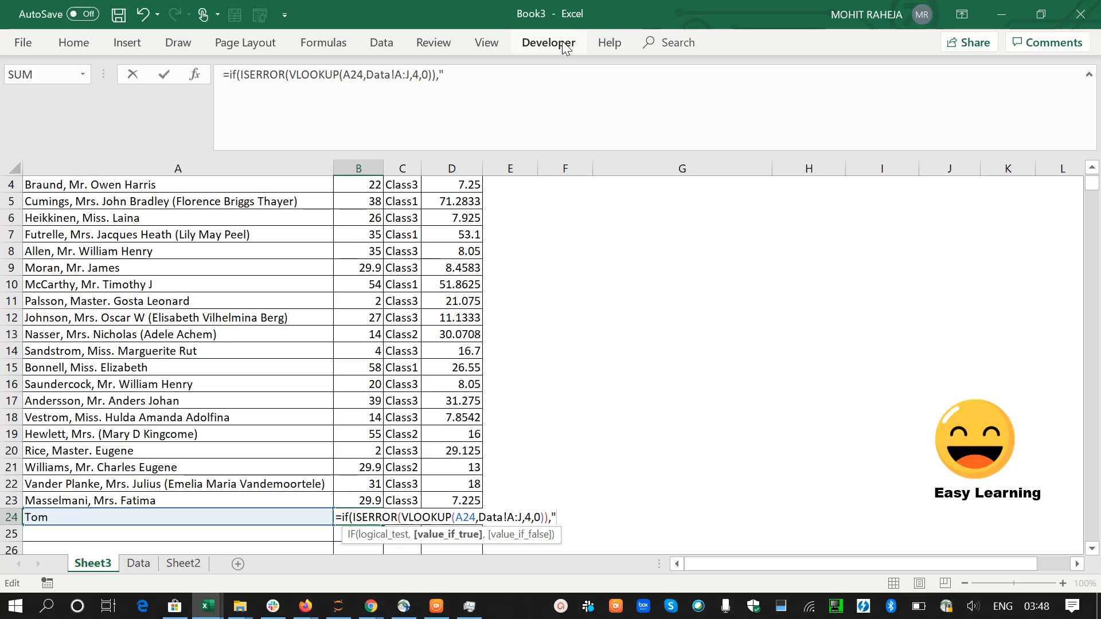
type("1\",")
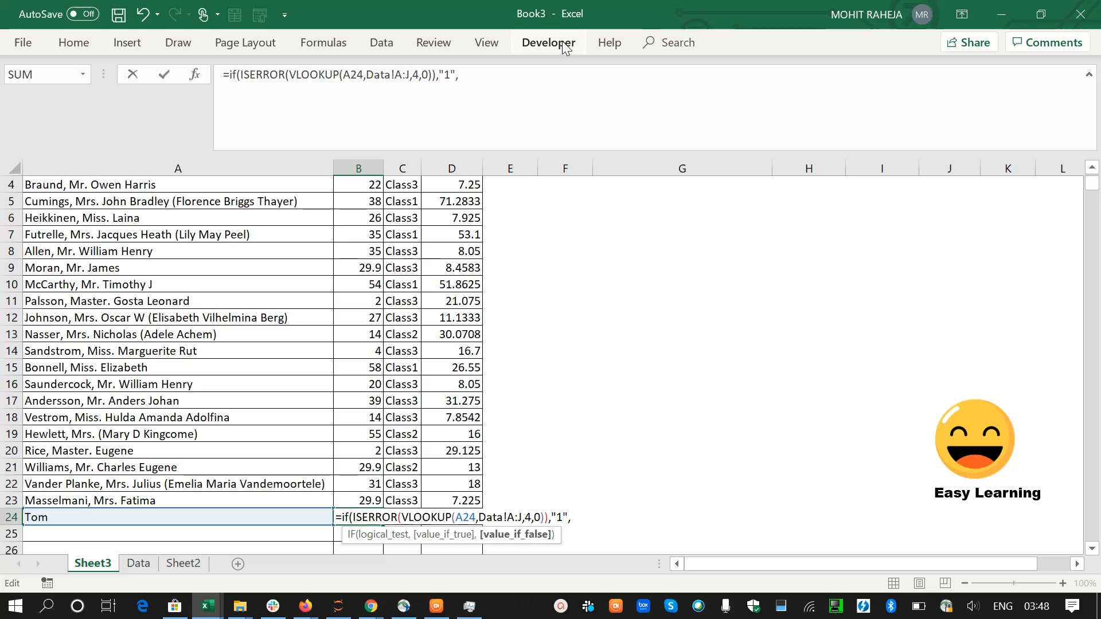
type("\"0\")")
key("ctrl+Return")
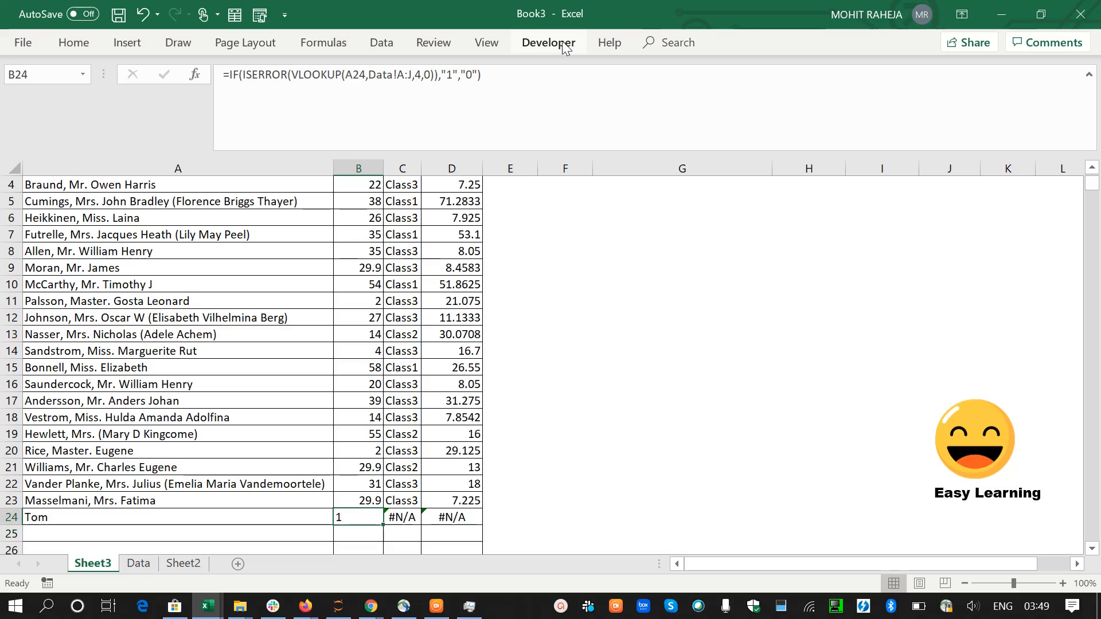
Set the value-if-true text of the IF formula in B24 to "Not Travelled".
key("Left")
key("Right")
key("F2")
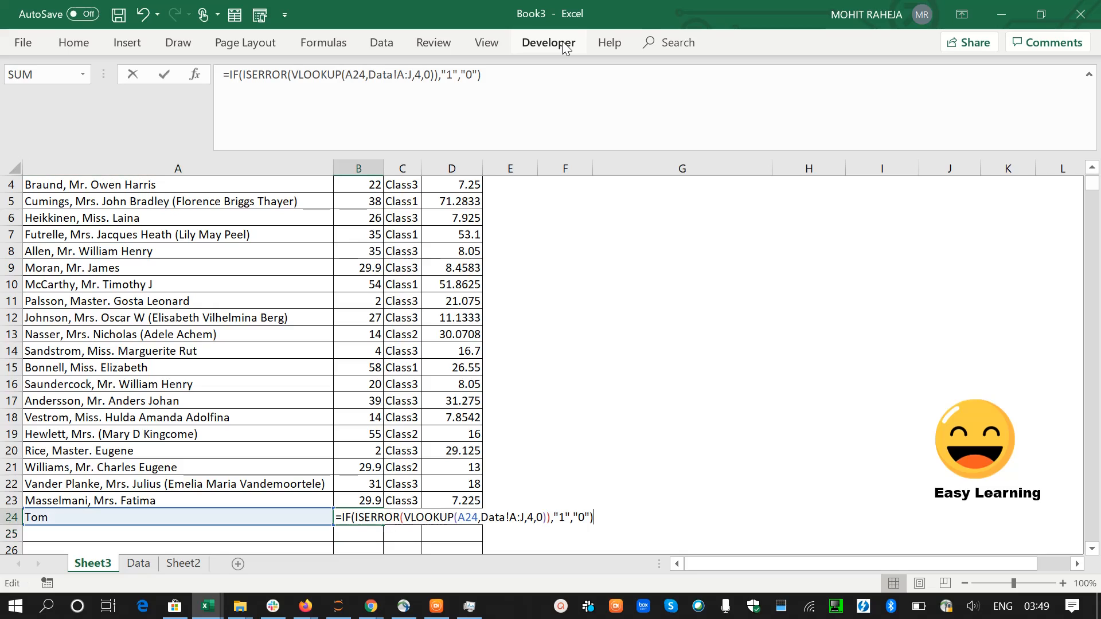
key("Left")
key("Left")
key("Left")
key("Left")
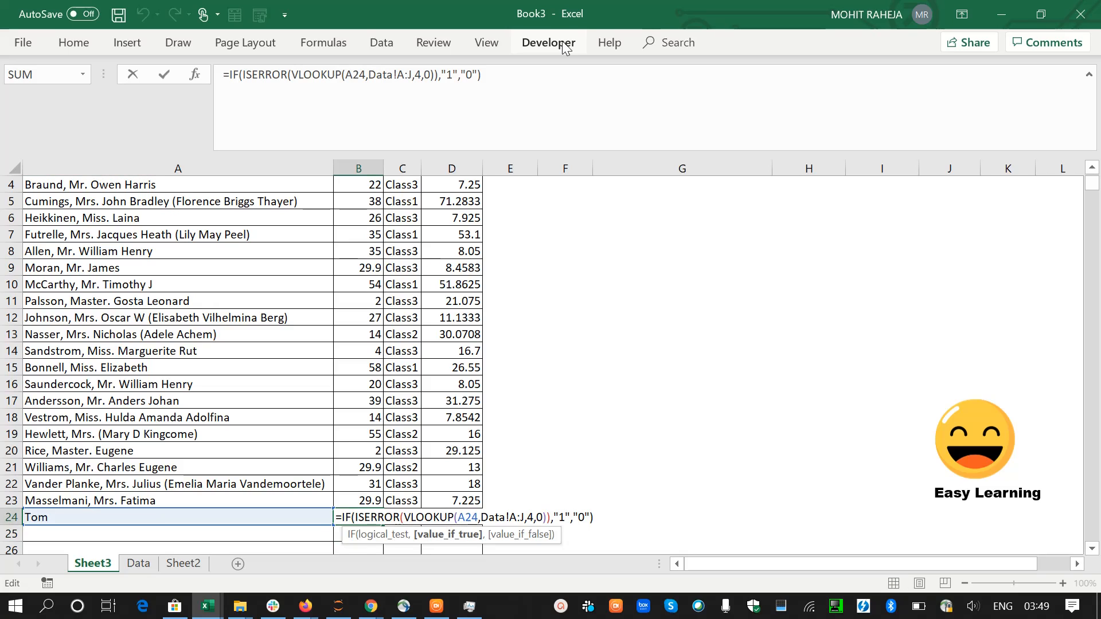
key("BackSpace")
type("Not Tra")
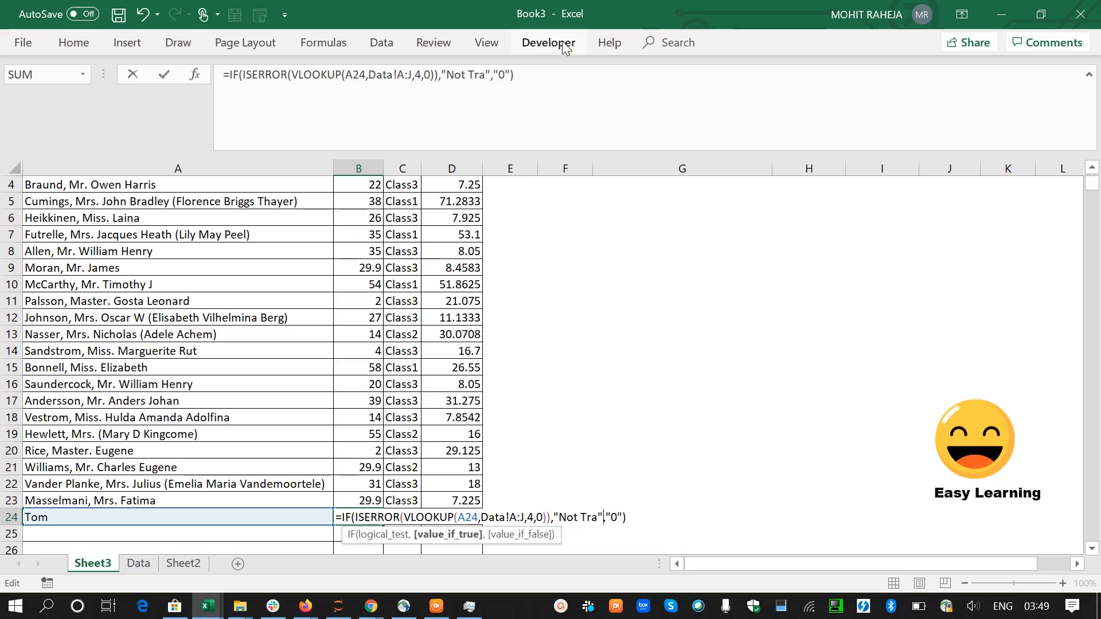
type("velled")
key("ctrl+Return")
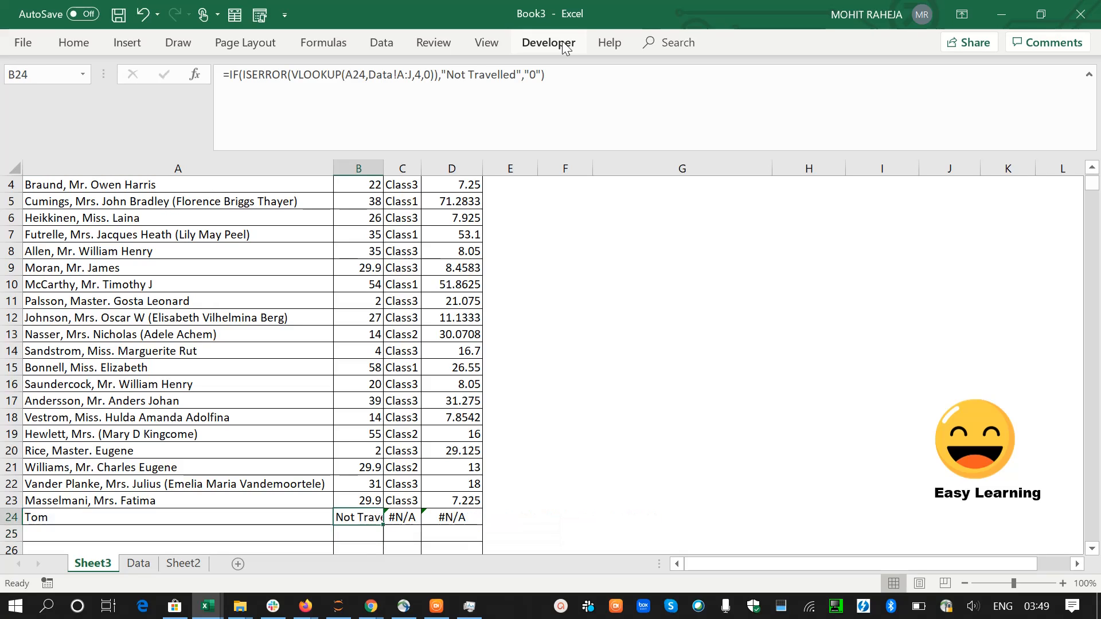
Set the value-if-false text of the IF formula in B24 to "Travelled".
key("F2")
key("Left")
key("Left")
key("BackSpace")
type("T")
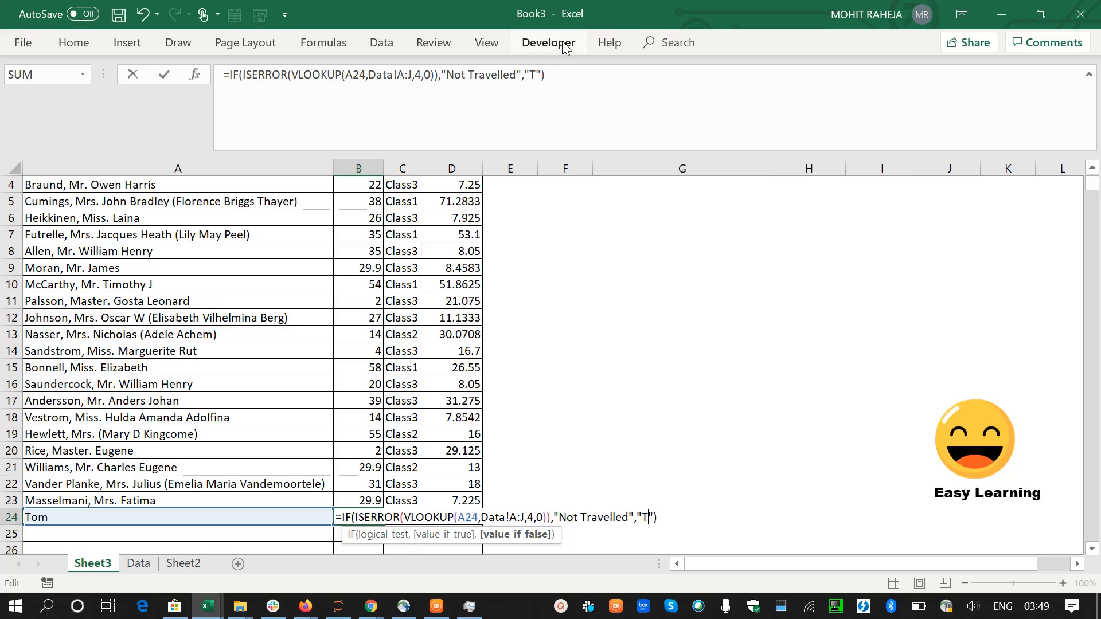
type("ravelled")
key("ctrl+Return")
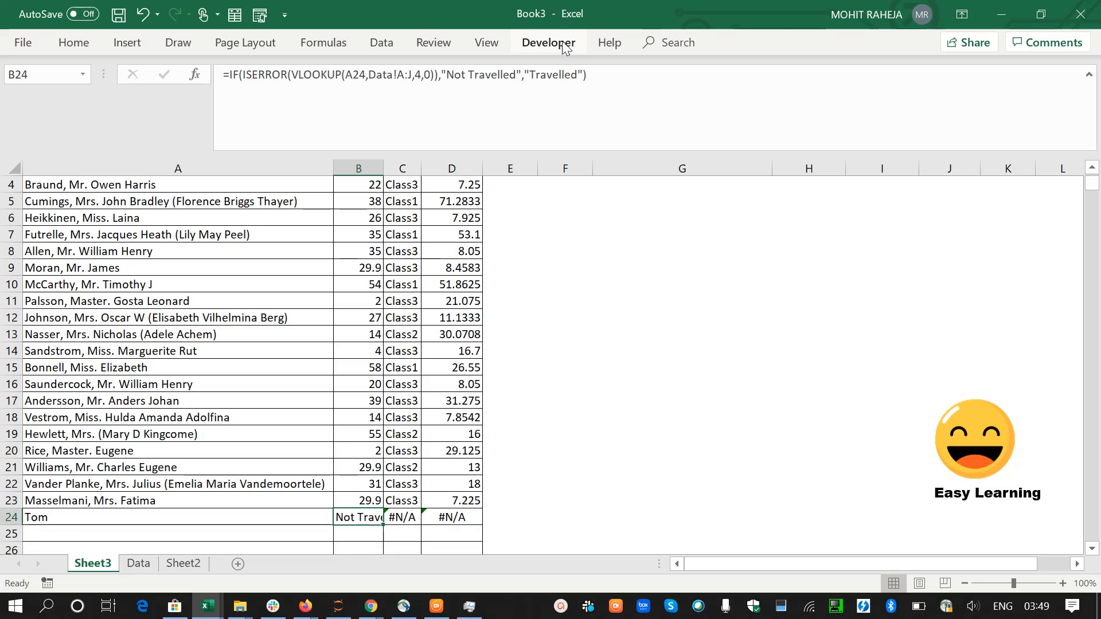
Reopen the B24 formula and copy its VLOOKUP(A24,Data!A:J,4,0) portion from inside ISERROR.
key("Up")
key("Down")
key("F2")
key("Left")
key("Left")
key("Left")
key("Left")
key("Left")
key("Left")
key("Left")
key("Left")
key("Left")
key("Left")
key("Left")
key("Left")
key("Left")
key("Left")
key("Left")
key("Left")
key("Left")
key("Left")
key("Left")
key("Left")
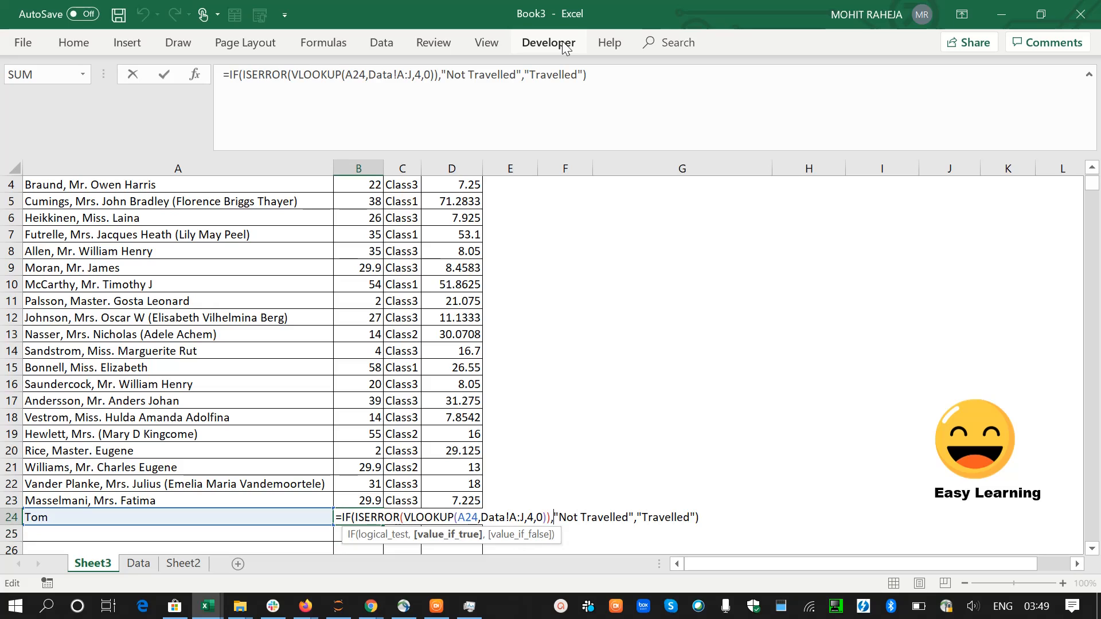
key("Left")
key("Left")
key("Left")
key("shift+Left")
key("shift+Left")
key("shift+Left")
key("shift+Left")
key("shift+Left")
key("shift+Left")
key("shift+Left")
key("shift+Left")
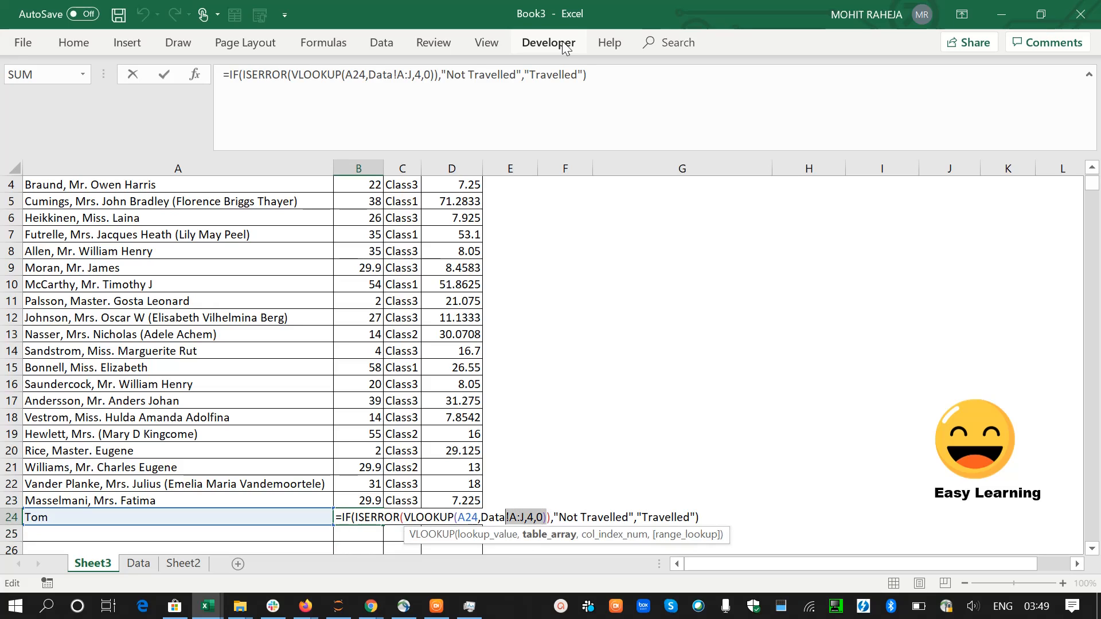
key("shift+Left")
key("shift+Left")
key("shift+Left")
key("shift+Left")
key("shift+Left")
key("shift+Left")
key("shift+Left")
key("shift+Left")
key("shift+Left")
key("shift+Left")
key("shift+Left")
key("shift+Left")
key("shift+Left")
key("shift+Left")
key("shift+Left")
key("shift+Left")
key("ctrl+c")
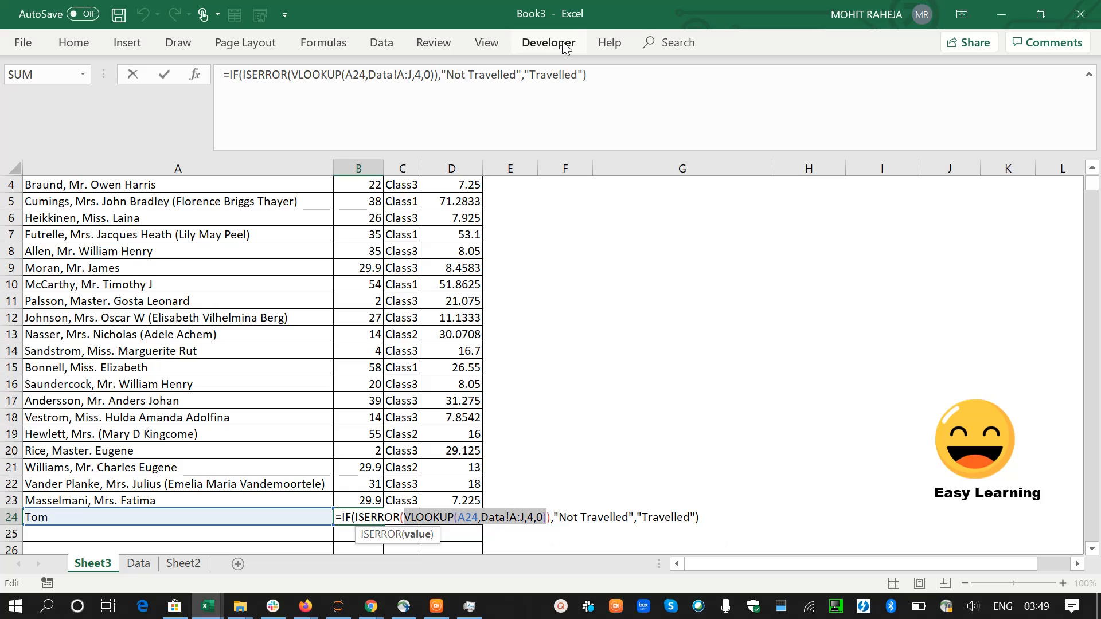
Replace the "Travelled" value-if-false in the B24 IF formula with the copied VLOOKUP(A24,Data!A:J,4,0) and commit the formula.
key("Left")
key("Right")
key("Right")
key("Right")
key("Right")
key("Right")
key("Right")
key("Right")
key("Right")
key("Right")
key("Right")
key("Right")
key("Right")
key("Right")
key("Right")
key("Right")
key("Right")
key("Right")
key("Right")
key("Right")
key("Right")
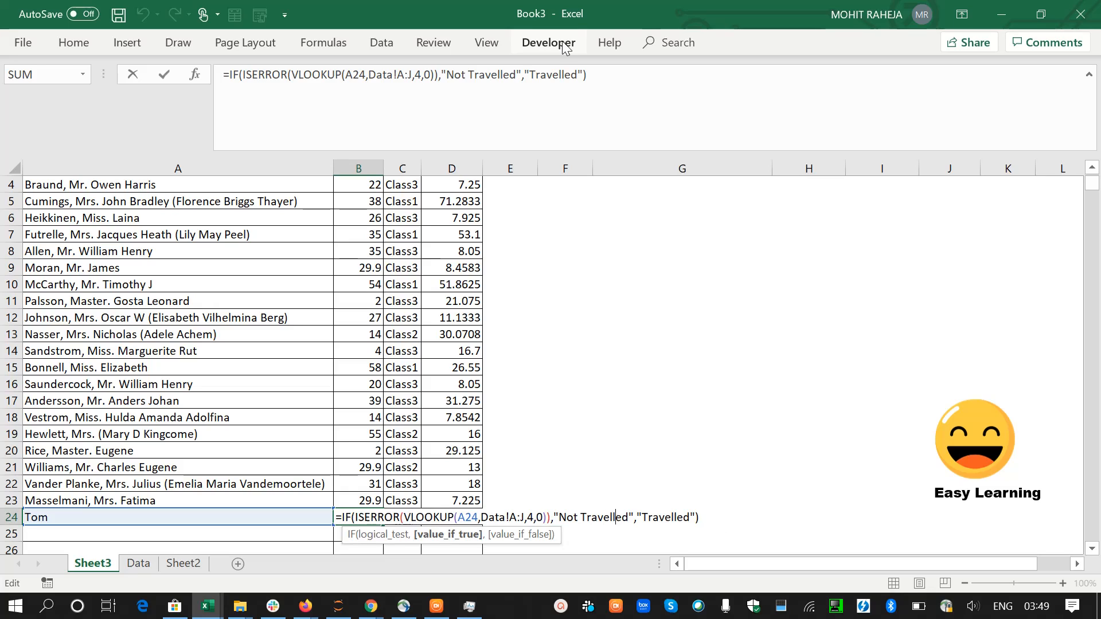
key("Right")
key("Right")
key("Right")
key("Right")
key("Right")
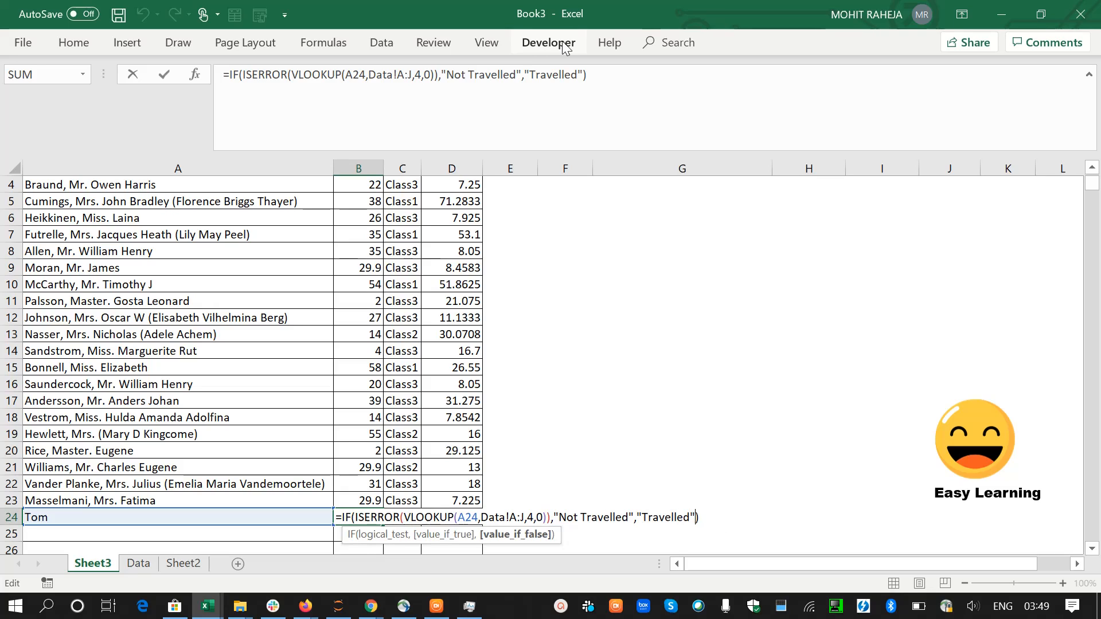
key("BackSpace")
key("BackSpace")
key("BackSpace")
key("BackSpace")
key("BackSpace")
key("BackSpace")
key("BackSpace")
key("BackSpace")
key("BackSpace")
key("BackSpace")
key("BackSpace")
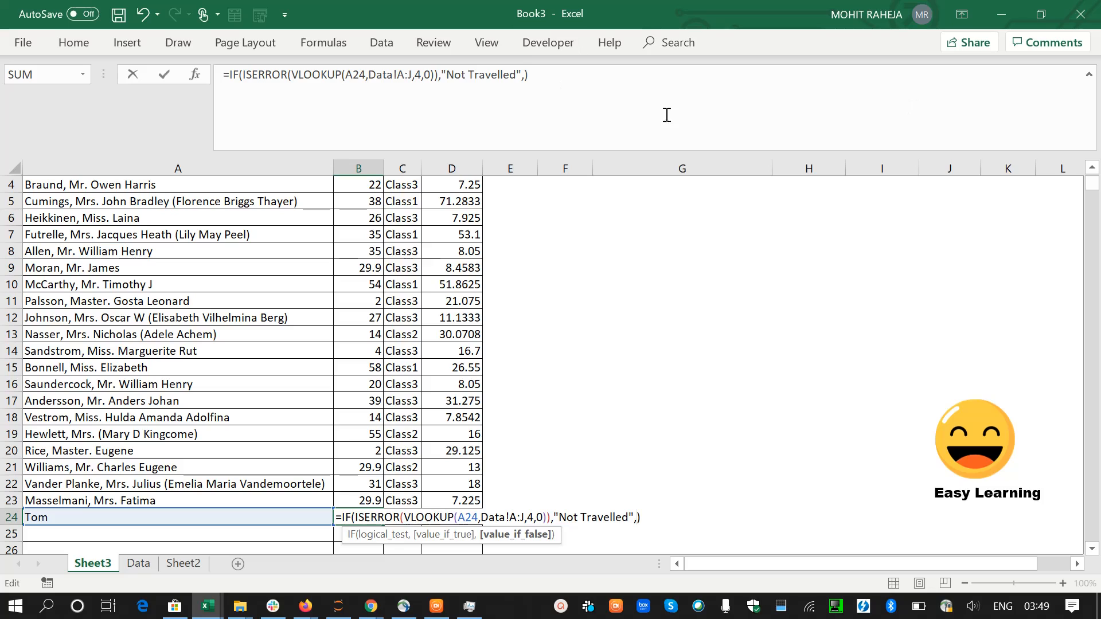
key("ctrl+v")
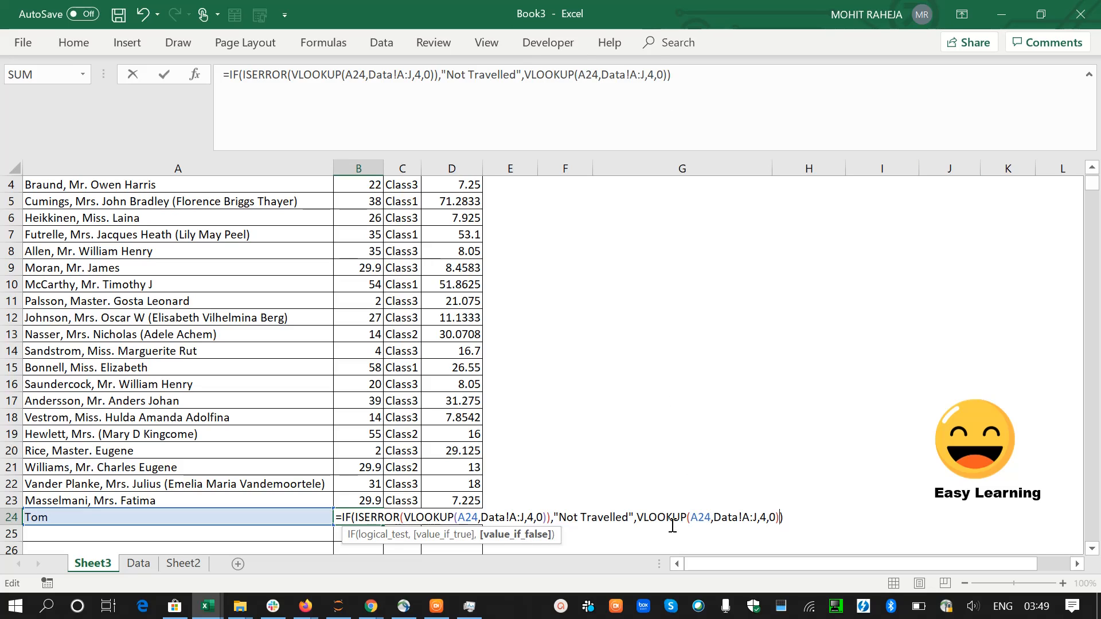
key("ctrl+Return")
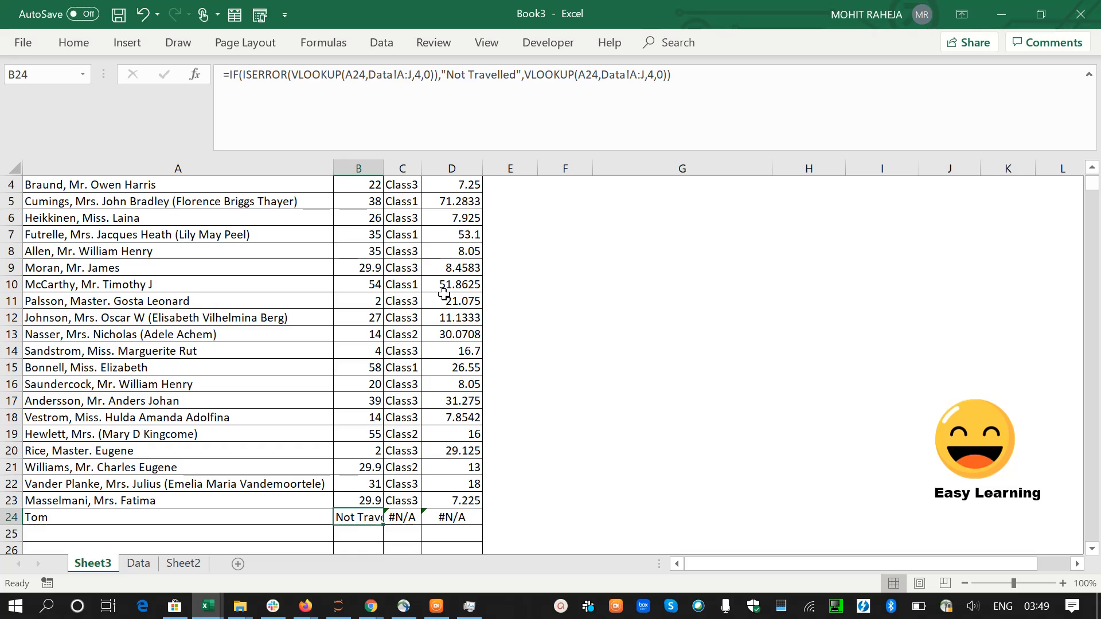
Go back to the Name header in cell A3 at the start of the lookup table.
key("ctrl+Up")
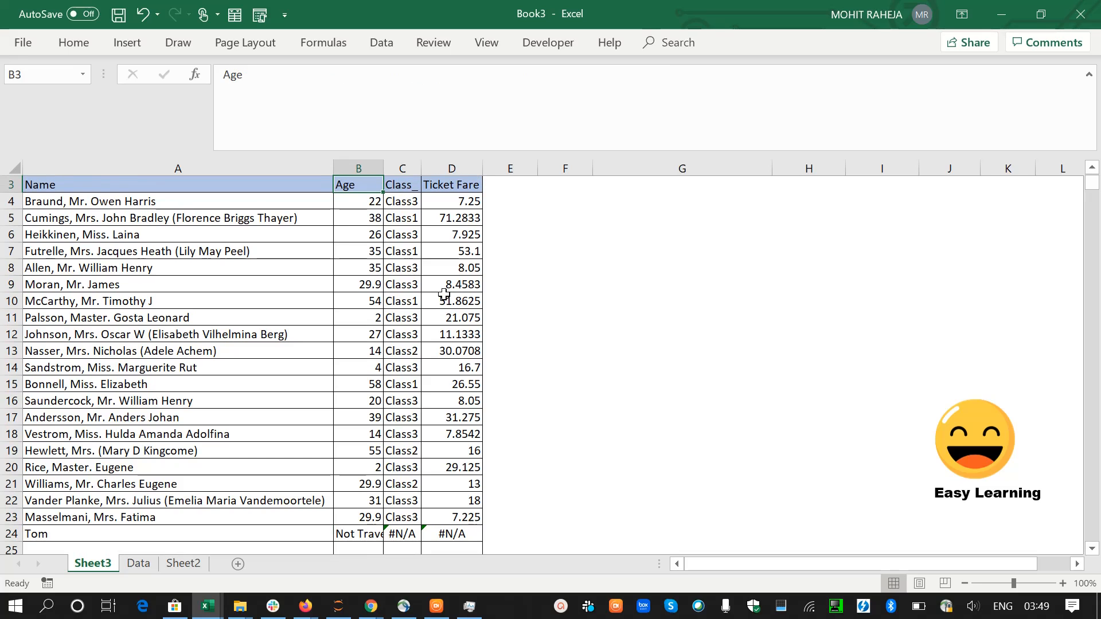
key("ctrl+Left")
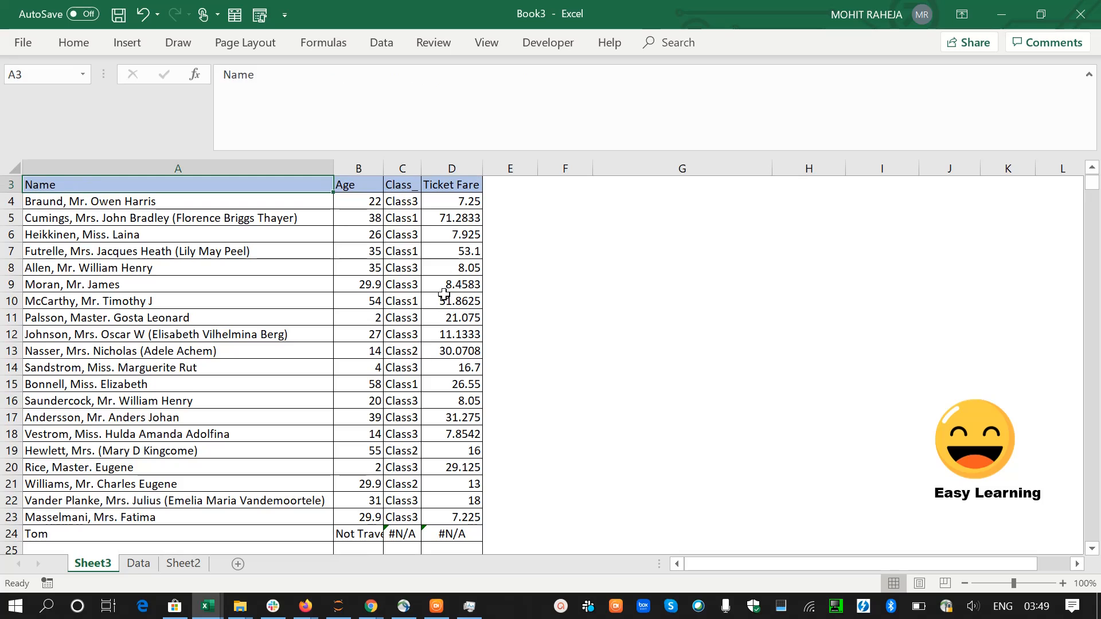